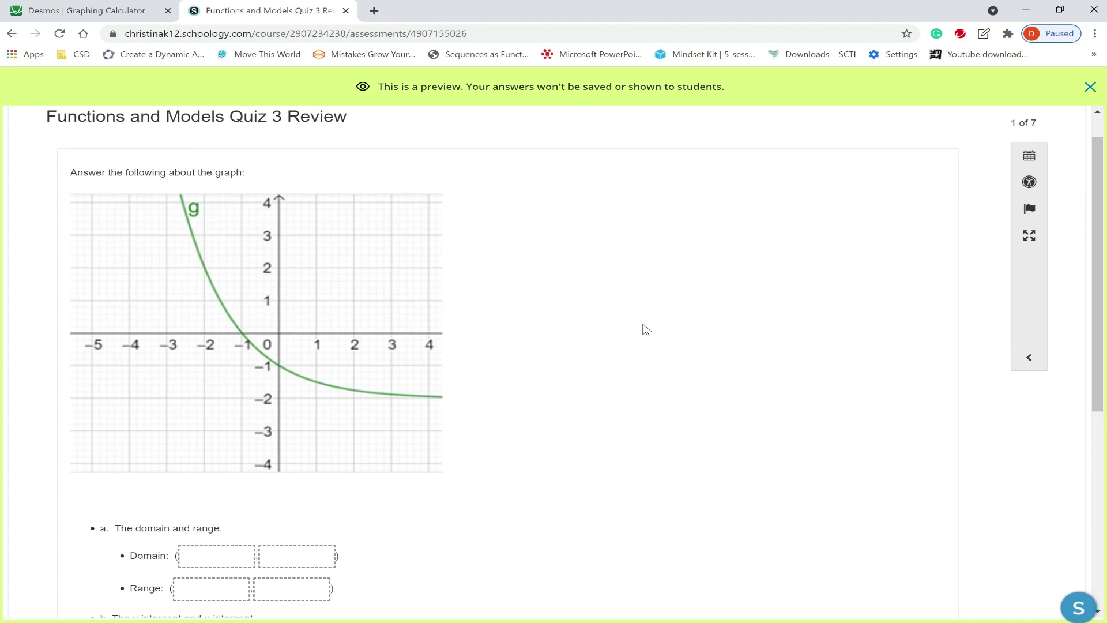
Step: Handwrite 'Domain x (-∞,∞)' beside the graph, with arrows marking the curve's ends
key("alt+d")
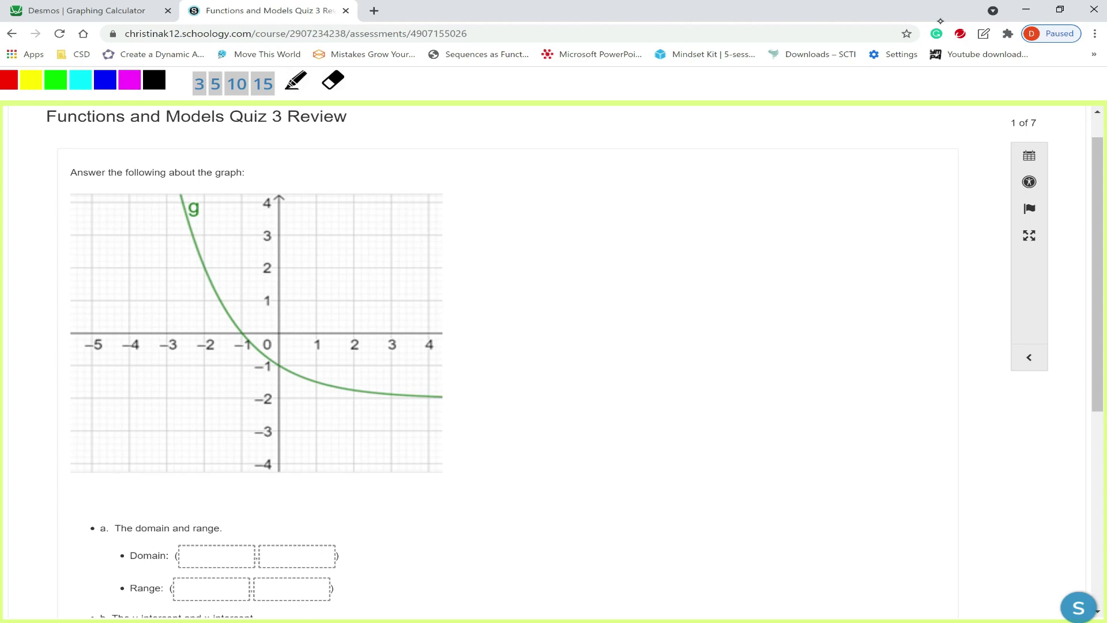
left_click_drag(167, 195, 170, 212)
left_click_drag(421, 389, 460, 387)
mouse_move(542, 254)
left_mouse_down()
mouse_move(587, 237)
mouse_move(578, 288)
left_mouse_up()
left_click_drag(570, 244, 578, 286)
mouse_move(628, 252)
left_mouse_down()
mouse_move(657, 269)
mouse_move(687, 243)
mouse_move(690, 263)
mouse_move(715, 238)
mouse_move(710, 258)
mouse_move(774, 221)
mouse_move(781, 242)
mouse_move(817, 224)
mouse_move(828, 256)
left_mouse_up()
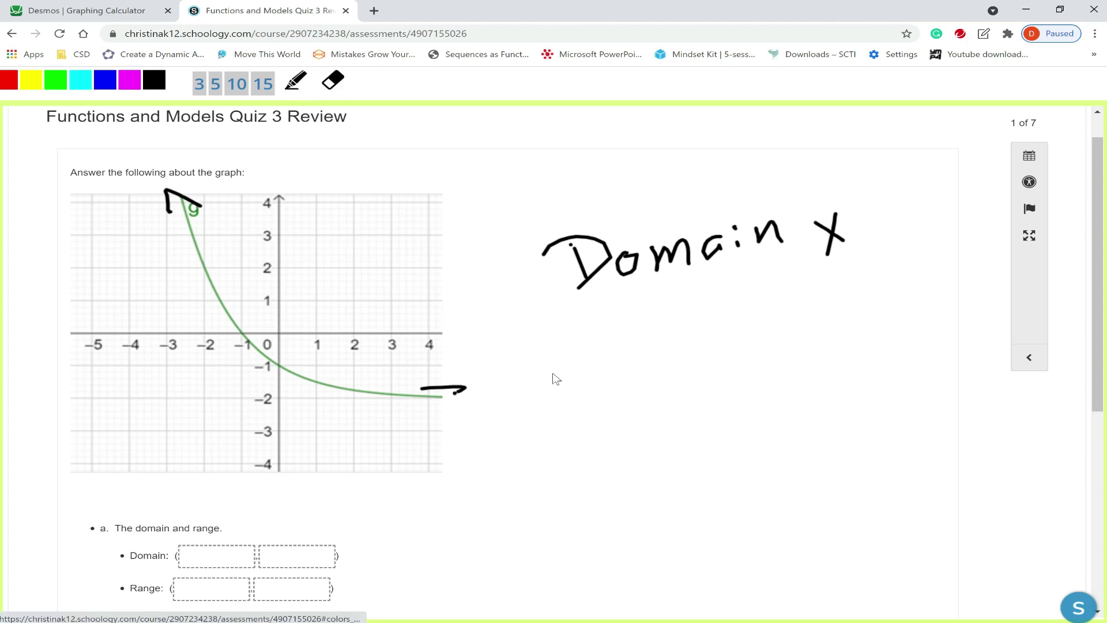
left_click_drag(1099, 360, 1097, 383)
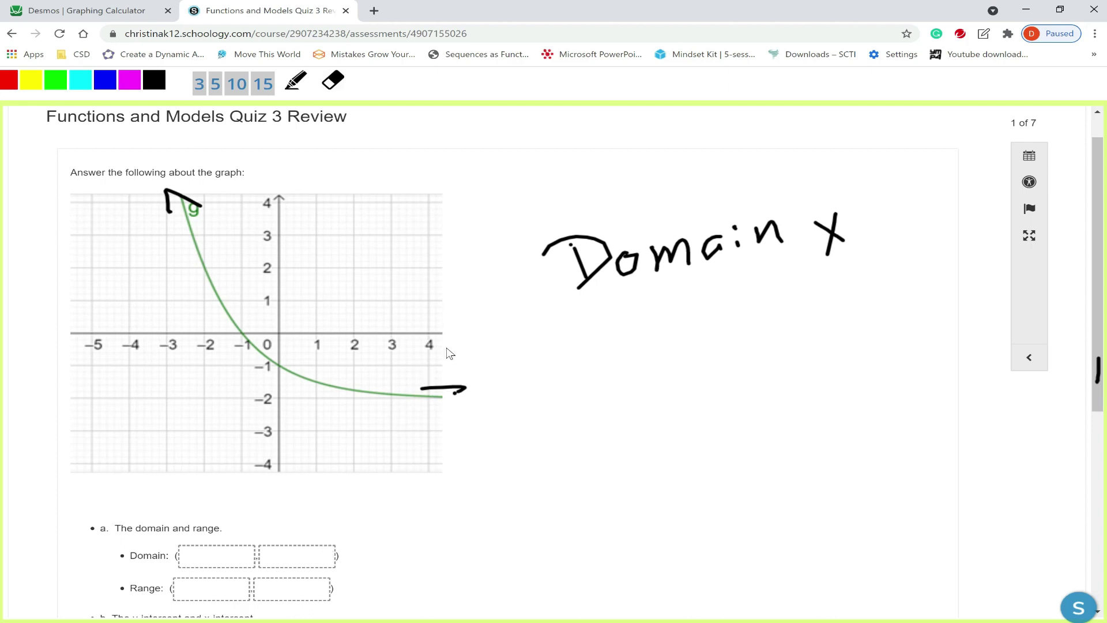
mouse_move(589, 334)
left_mouse_down()
mouse_move(634, 313)
mouse_move(652, 321)
mouse_move(652, 338)
mouse_move(665, 312)
mouse_move(690, 307)
mouse_move(683, 286)
mouse_move(701, 326)
left_mouse_up()
left_click_drag(586, 309, 589, 359)
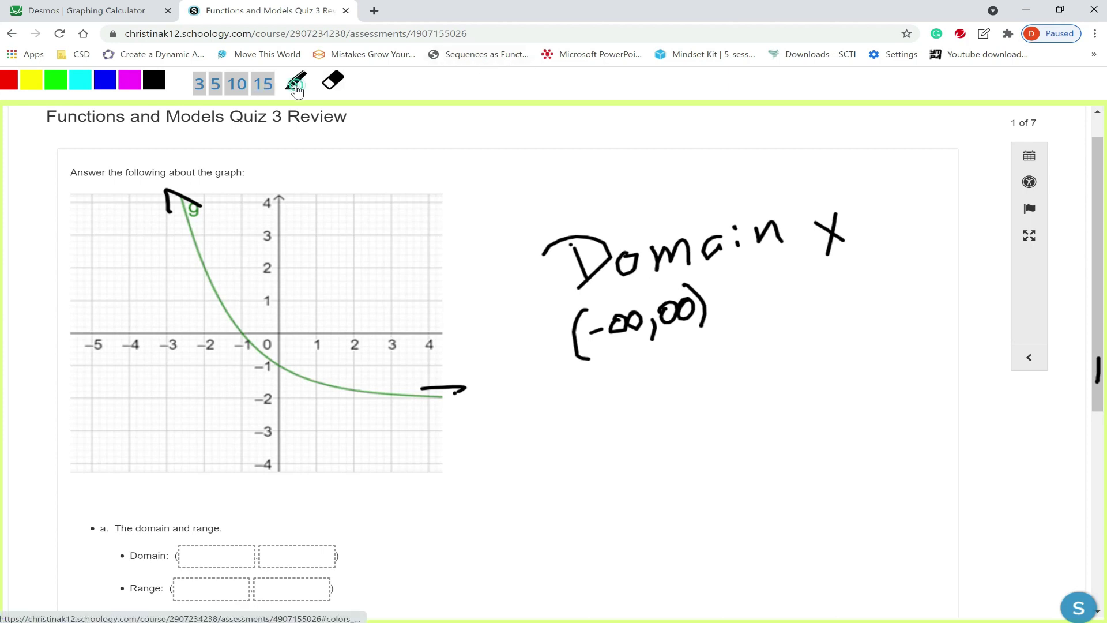
Step: Fill the two Domain answer boxes with −∞ and ∞
left_click(983, 33)
scroll(418, 367, "down", 2)
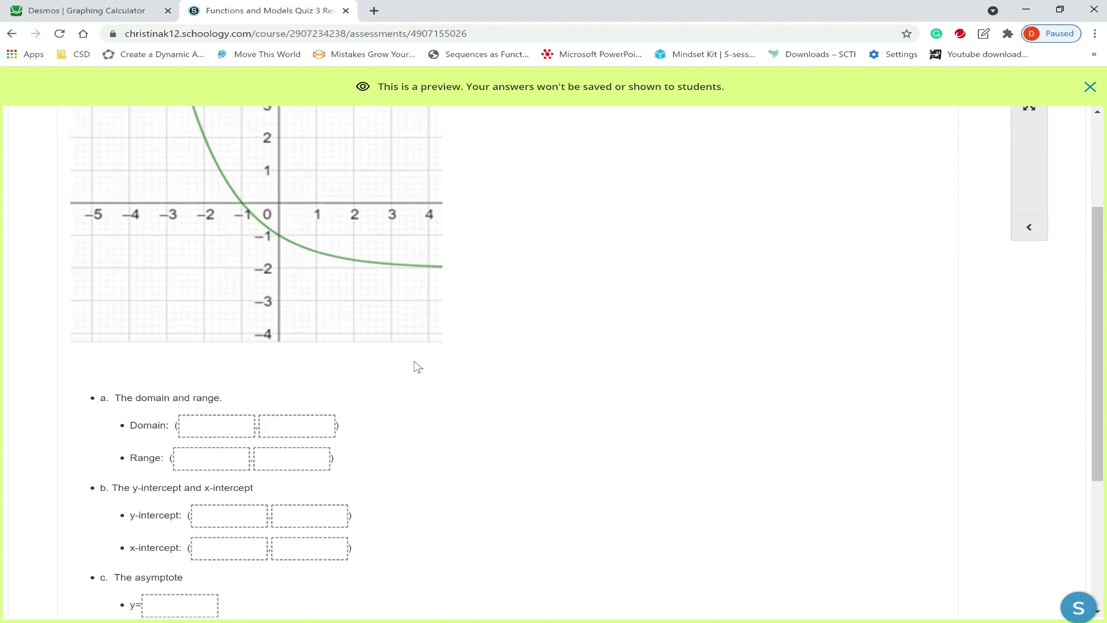
scroll(418, 367, "down", 3)
left_click_drag(248, 546, 236, 242)
left_click_drag(147, 545, 300, 238)
scroll(423, 312, "up", 2)
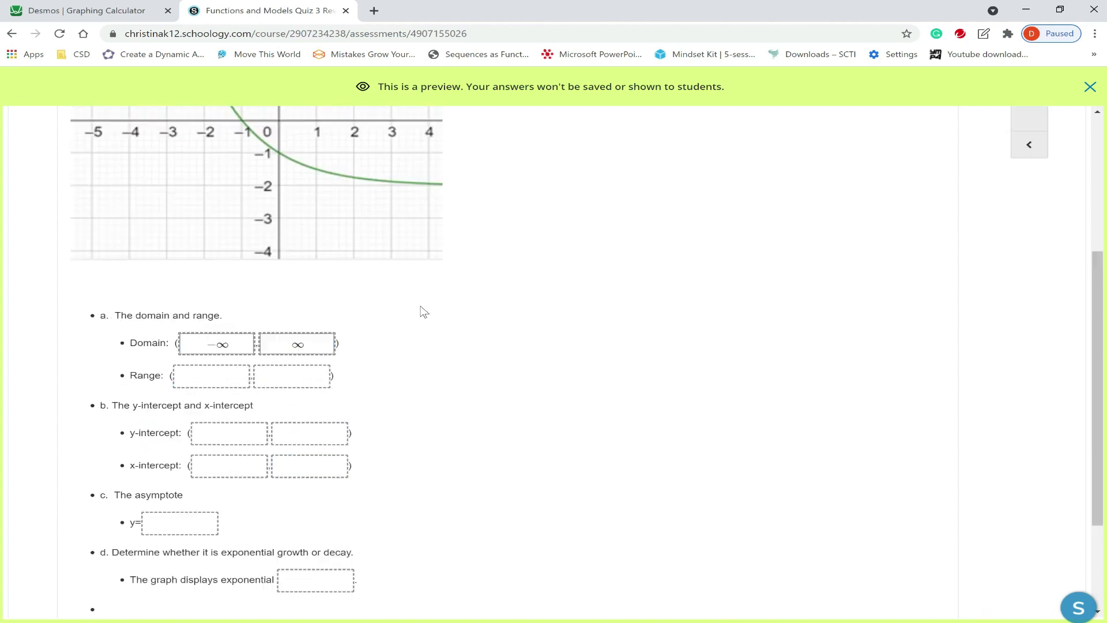
scroll(423, 311, "up", 3)
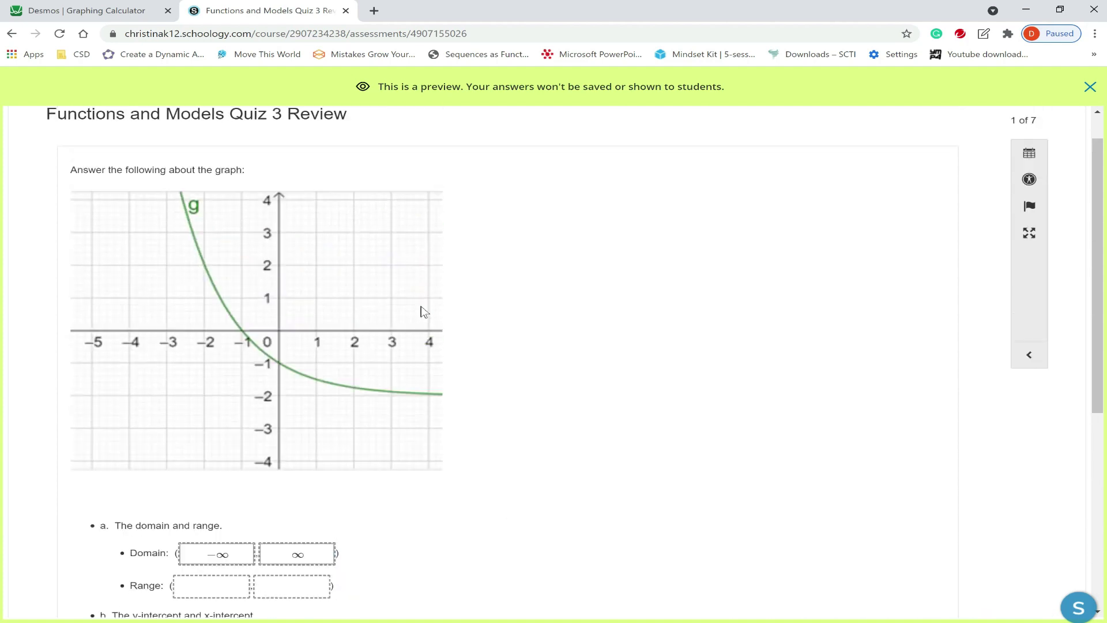
Step: Handwrite 'Range Y (-2,∞)' beside the graph and trace the y = -2 asymptote
left_click(984, 35)
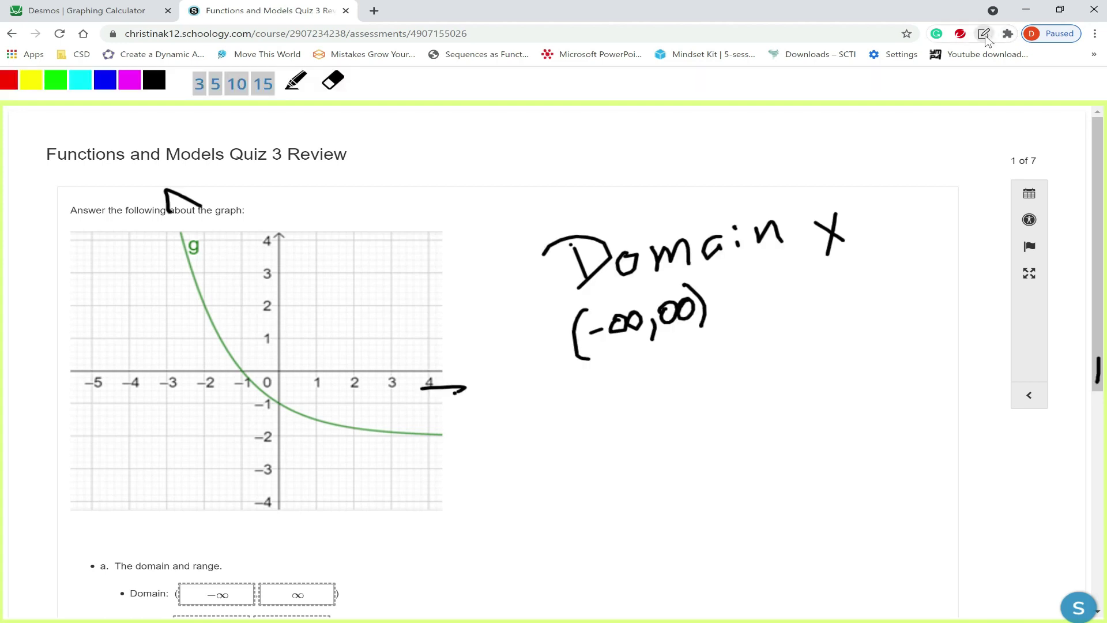
mouse_move(614, 374)
left_mouse_down()
mouse_move(628, 427)
mouse_move(621, 393)
mouse_move(654, 412)
left_mouse_up()
mouse_move(657, 385)
left_mouse_down()
mouse_move(666, 376)
mouse_move(680, 396)
mouse_move(720, 376)
mouse_move(714, 401)
left_mouse_up()
left_click_drag(724, 361, 740, 373)
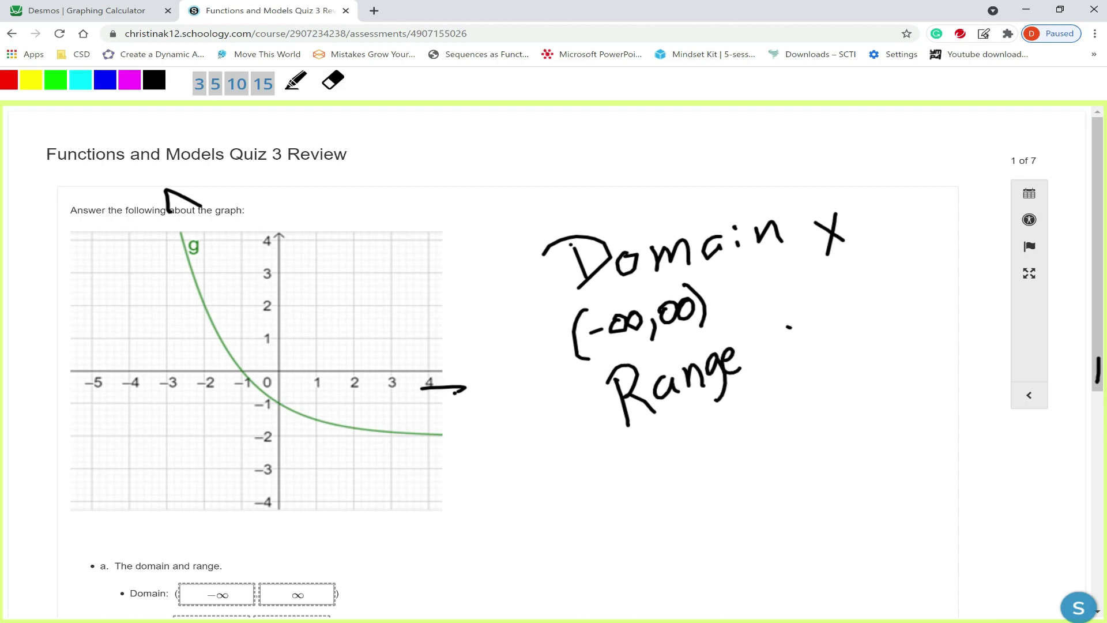
left_click_drag(788, 326, 817, 339)
left_click_drag(810, 314, 823, 376)
mouse_move(439, 435)
left_mouse_down()
mouse_move(265, 428)
mouse_move(252, 442)
mouse_move(279, 439)
left_mouse_up()
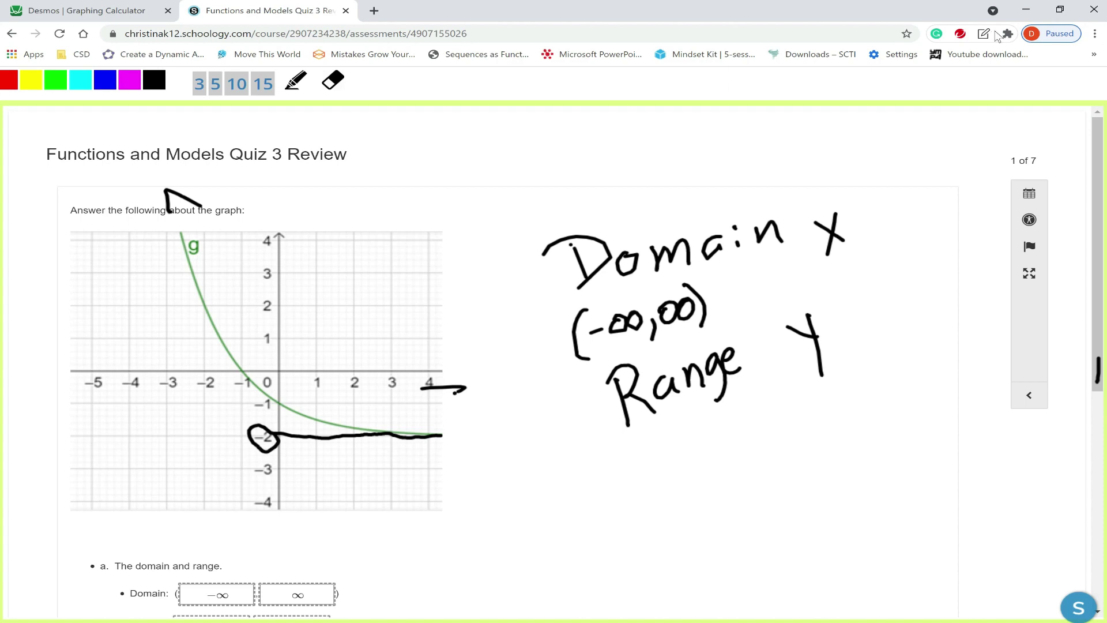
mouse_move(681, 418)
left_mouse_down()
mouse_move(672, 439)
mouse_move(692, 454)
mouse_move(731, 443)
mouse_move(745, 454)
left_mouse_up()
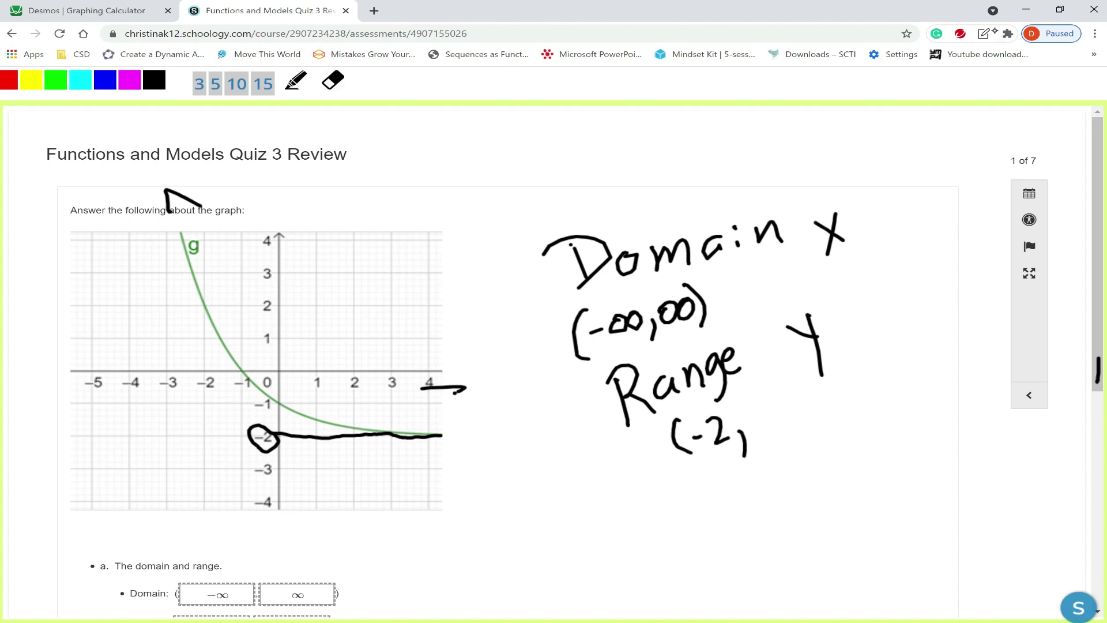
mouse_move(755, 415)
left_mouse_down()
mouse_move(787, 414)
mouse_move(787, 403)
mouse_move(800, 413)
left_mouse_up()
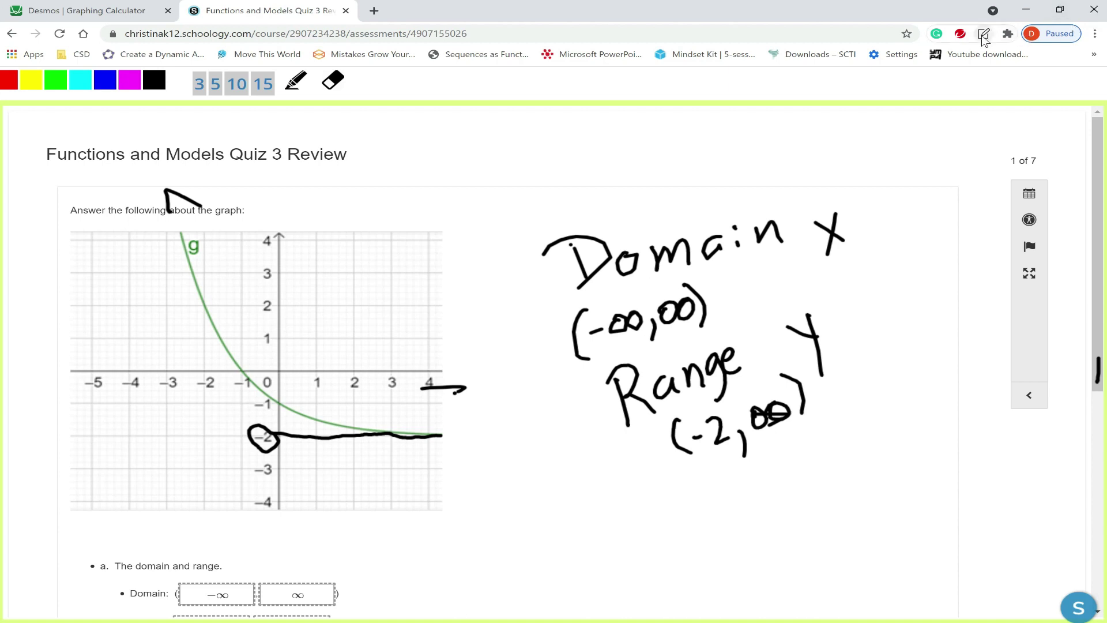
Step: Fill the two Range answer boxes with -2 and ∞
left_click(984, 34)
scroll(372, 450, "down", 1)
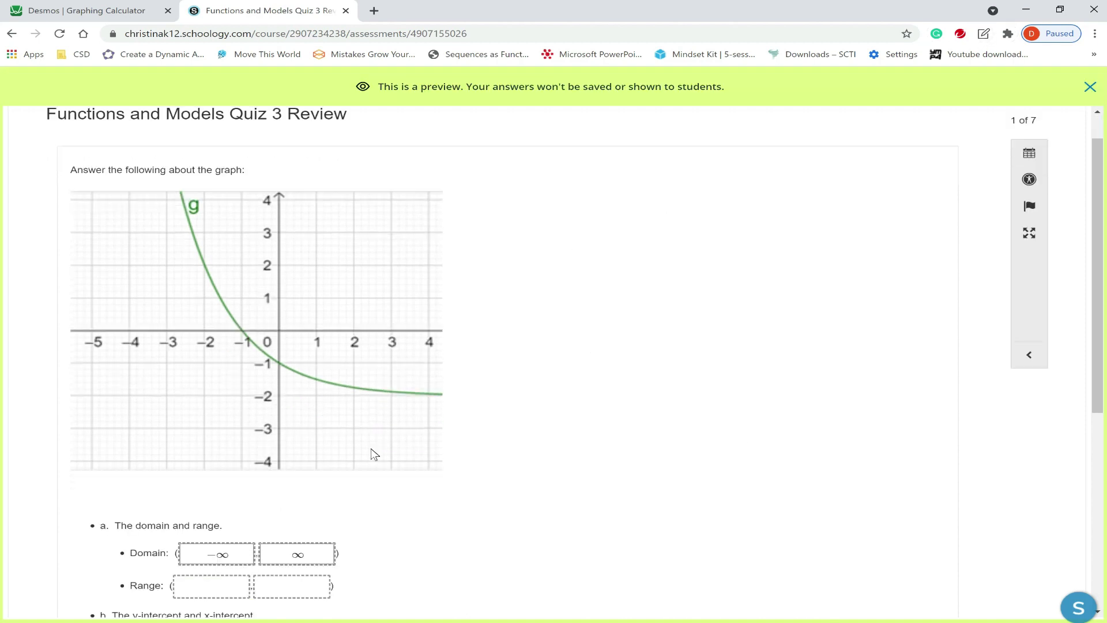
scroll(372, 453, "down", 6)
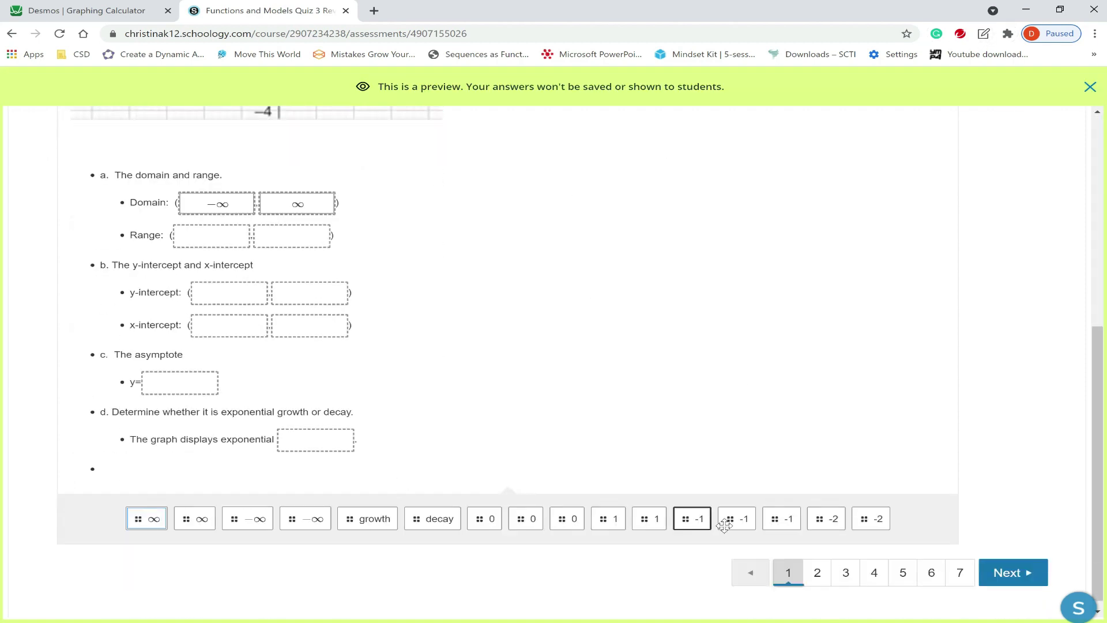
left_click_drag(825, 519, 222, 242)
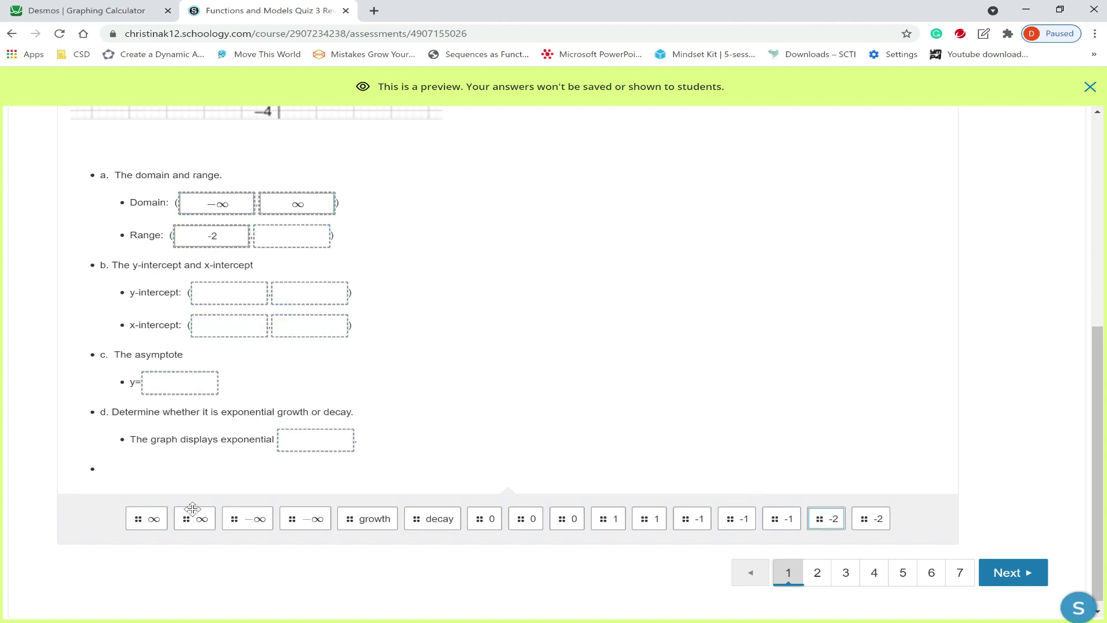
left_click_drag(188, 511, 261, 245)
scroll(373, 338, "up", 1)
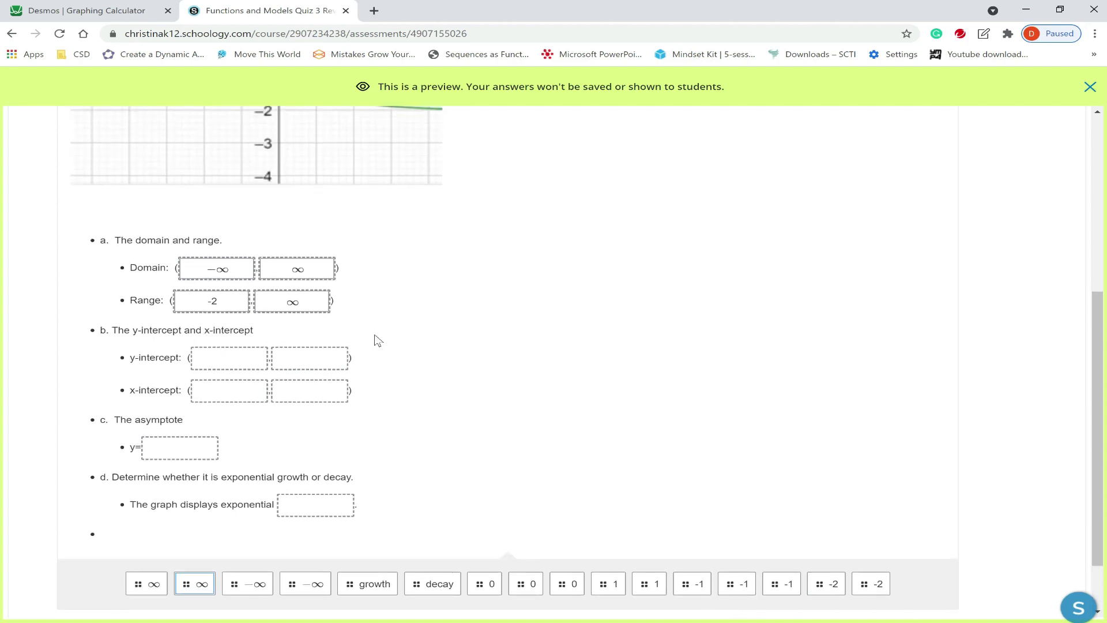
scroll(377, 340, "up", 5)
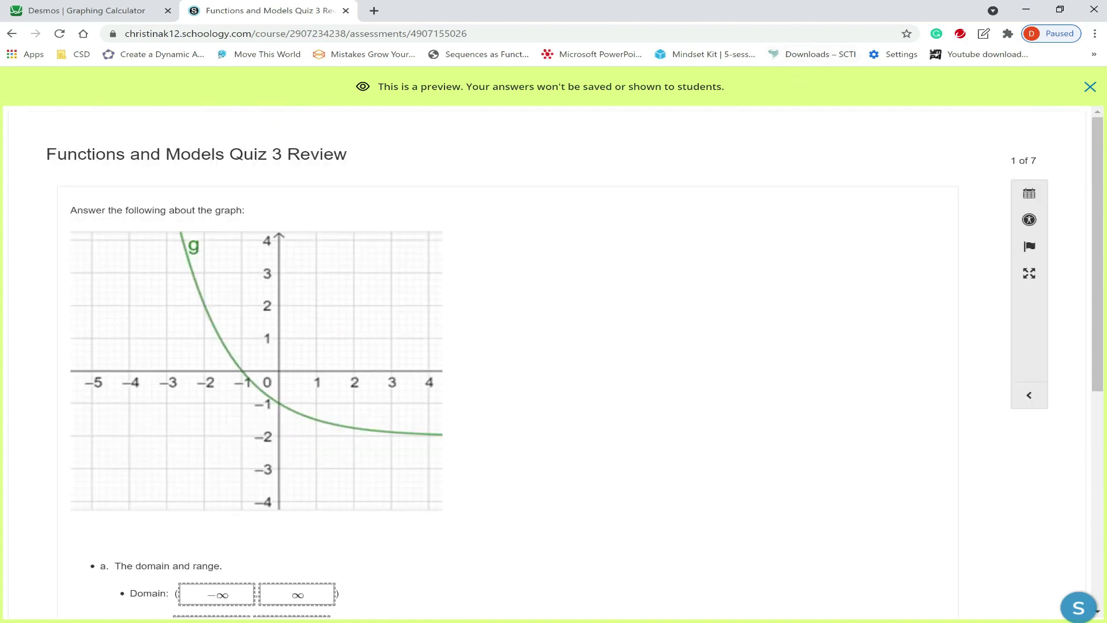
Step: Label the notes as parts a and b, then handwrite 'Y int (0,-1)'
left_click(983, 34)
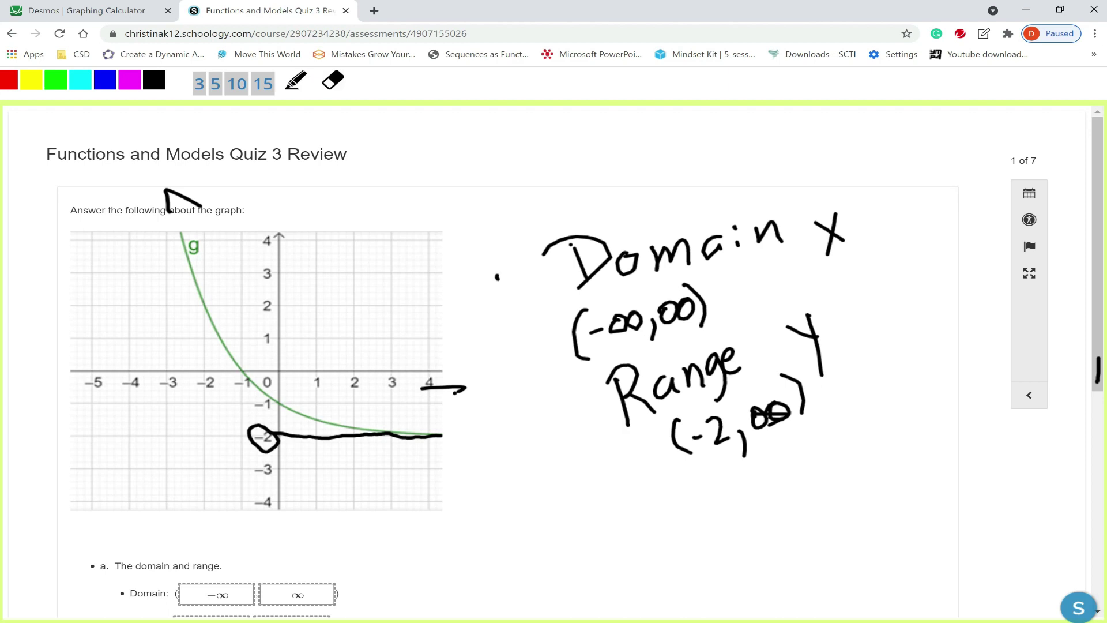
left_click_drag(496, 276, 509, 295)
left_click_drag(551, 480, 565, 515)
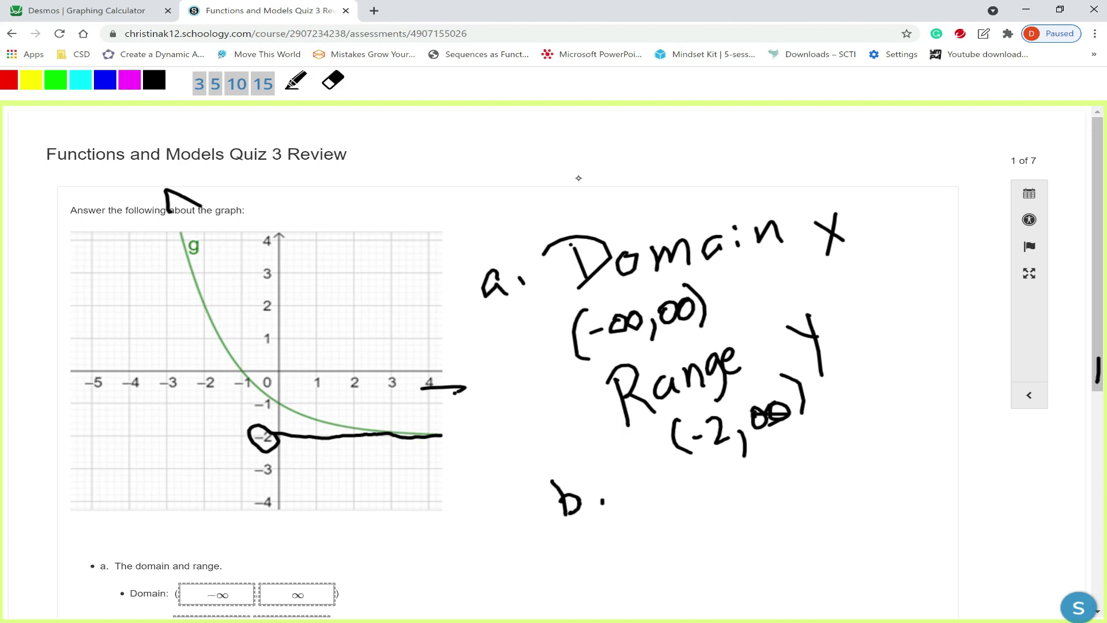
left_click_drag(661, 486, 683, 502)
left_click_drag(683, 477, 694, 526)
mouse_move(730, 474)
left_mouse_down()
mouse_move(734, 485)
mouse_move(767, 480)
left_mouse_up()
left_click_drag(776, 448, 783, 478)
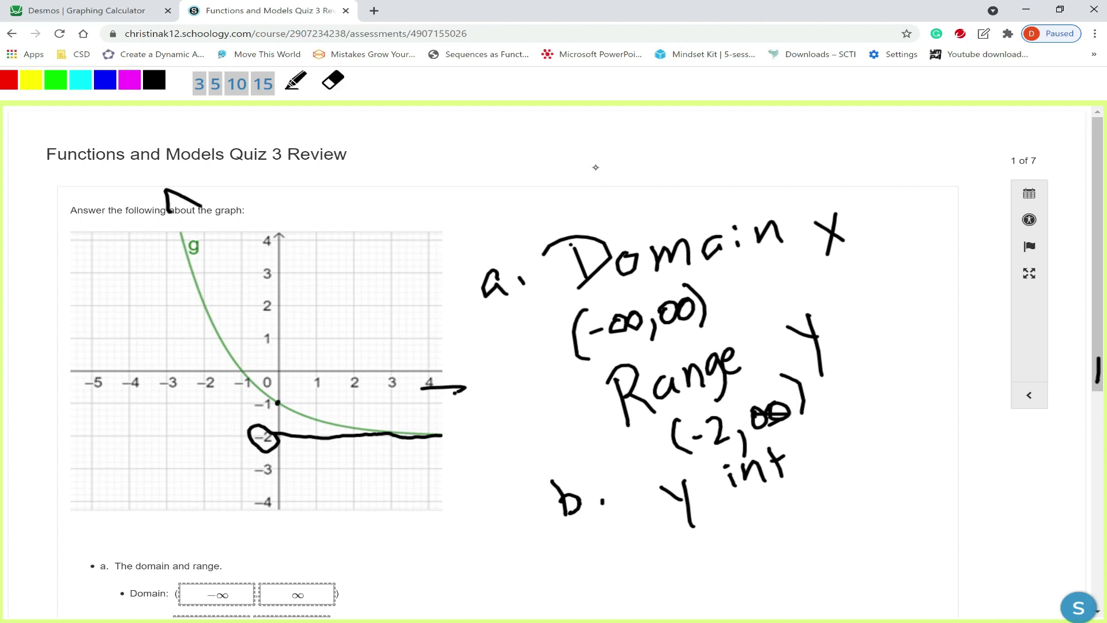
mouse_move(828, 428)
left_mouse_down()
mouse_move(838, 465)
mouse_move(845, 434)
mouse_move(883, 428)
left_mouse_up()
left_click_drag(893, 410, 920, 449)
Step: Handwrite 'xint (-1,0)' below the y-intercept note
mouse_move(706, 539)
left_mouse_down()
mouse_move(732, 557)
mouse_move(715, 561)
left_mouse_up()
mouse_move(745, 526)
left_mouse_down()
mouse_move(752, 546)
mouse_move(781, 534)
left_mouse_up()
left_click_drag(786, 500, 796, 529)
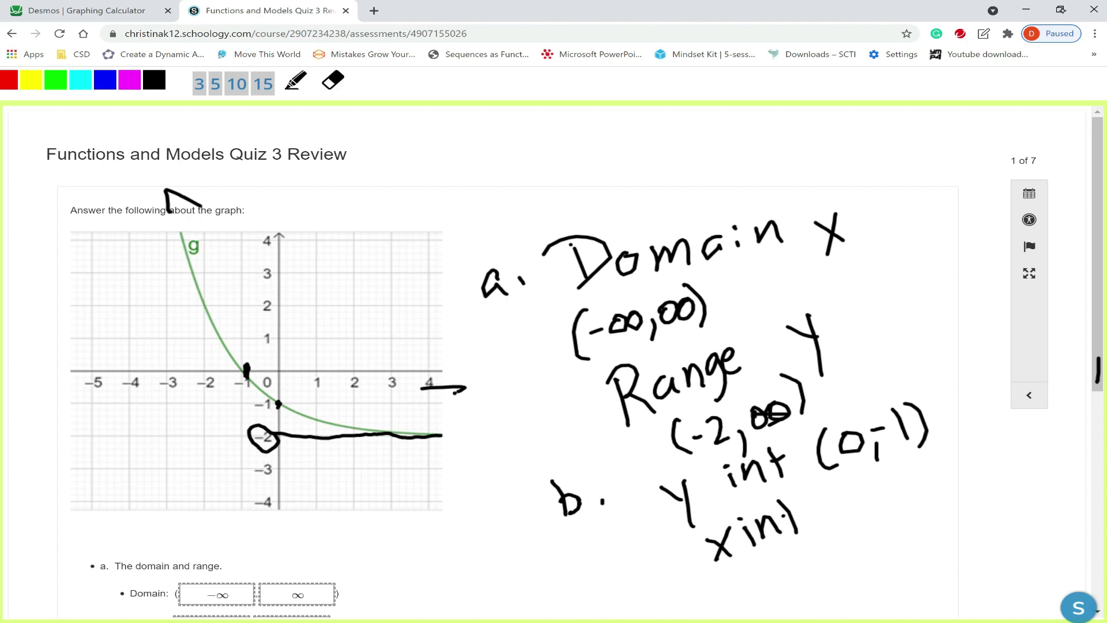
left_click_drag(847, 474, 845, 513)
mouse_move(864, 476)
left_mouse_down()
mouse_move(871, 505)
mouse_move(889, 511)
left_mouse_up()
mouse_move(906, 471)
left_mouse_down()
mouse_move(917, 490)
mouse_move(929, 478)
left_mouse_up()
left_click_drag(779, 514, 805, 496)
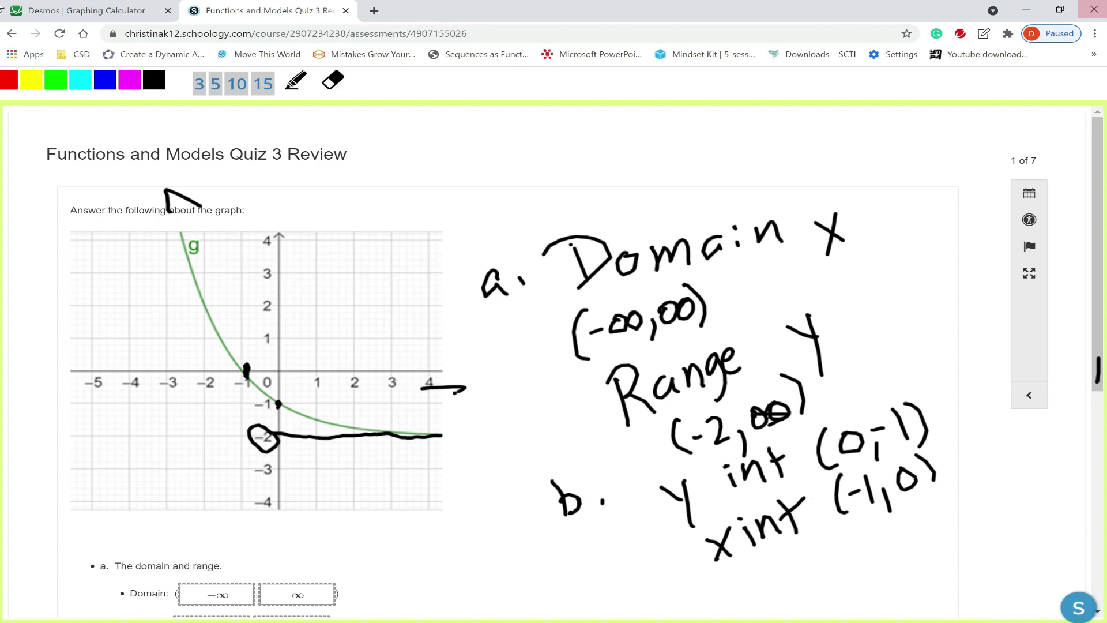
Step: Enter (0, -1) as the y-intercept and (-1, 0) as the x-intercept
left_click(984, 34)
scroll(525, 403, "down", 7)
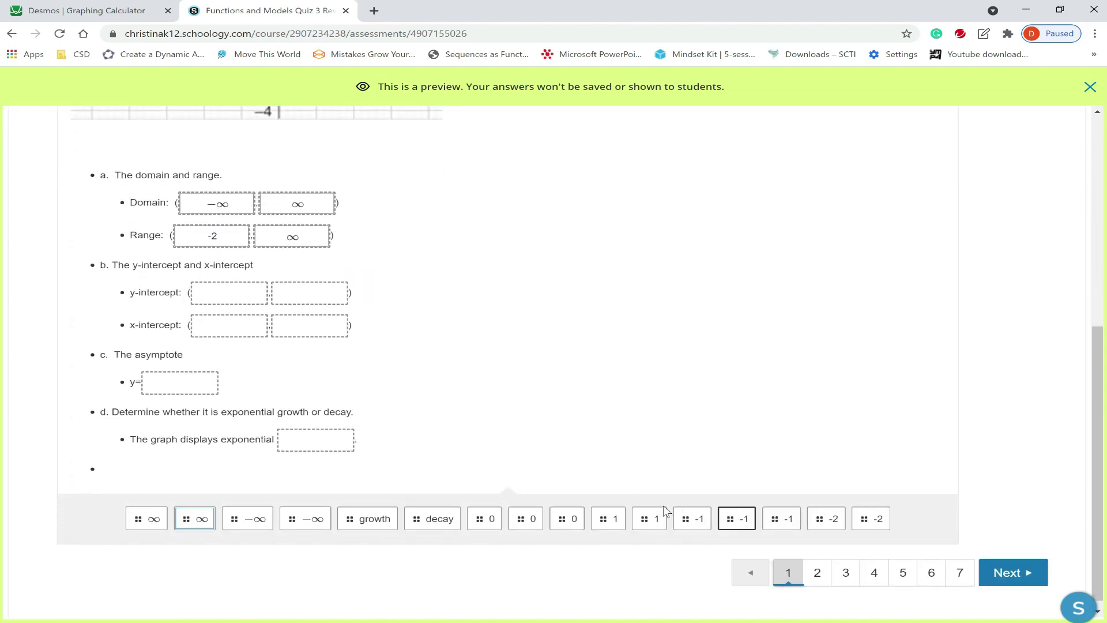
left_click_drag(567, 519, 230, 291)
left_click_drag(692, 518, 297, 292)
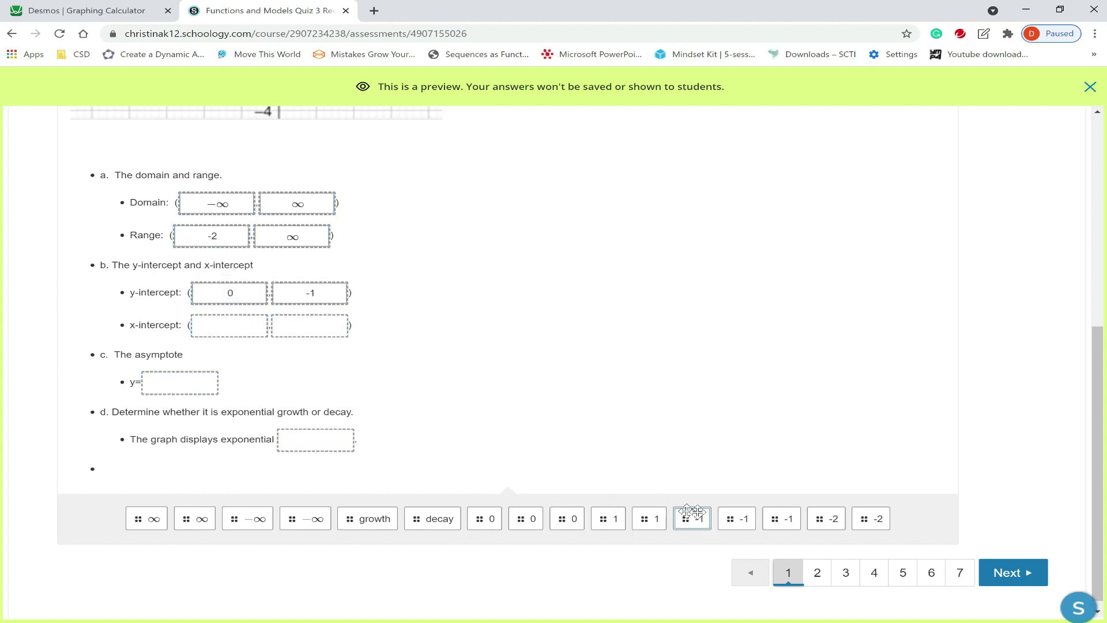
left_click_drag(693, 518, 230, 328)
left_click_drag(525, 518, 321, 331)
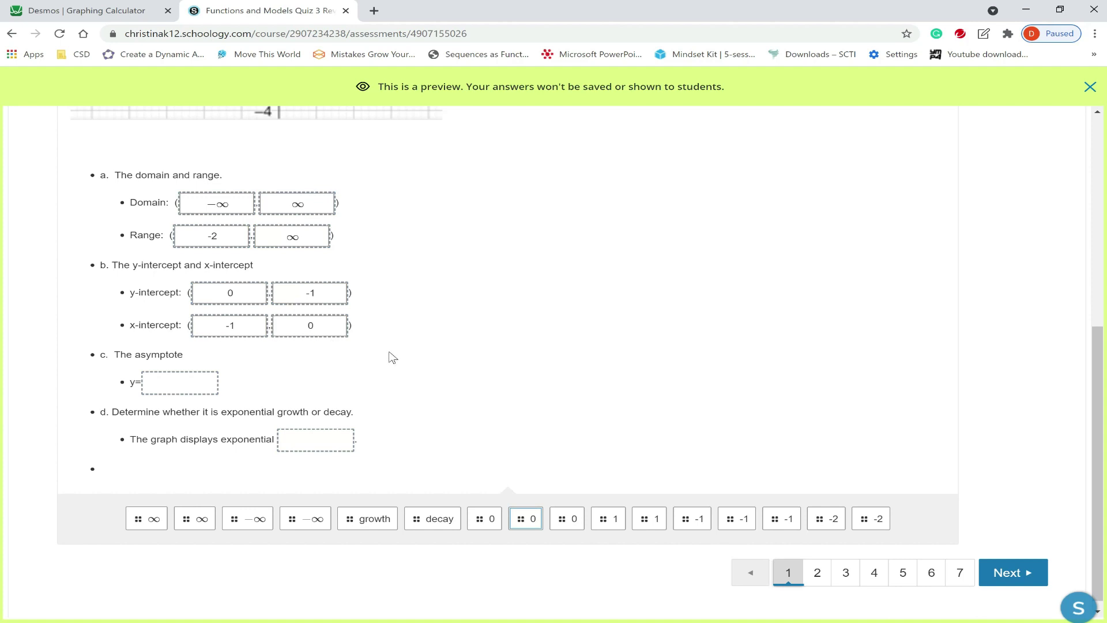
scroll(392, 357, "up", 5)
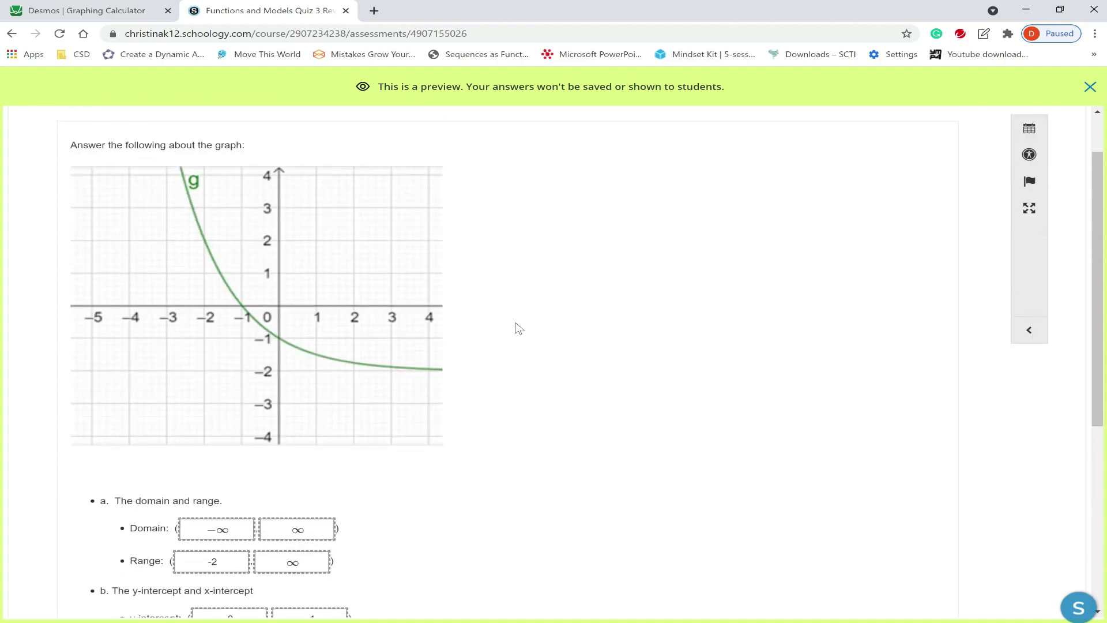
scroll(516, 329, "up", 1)
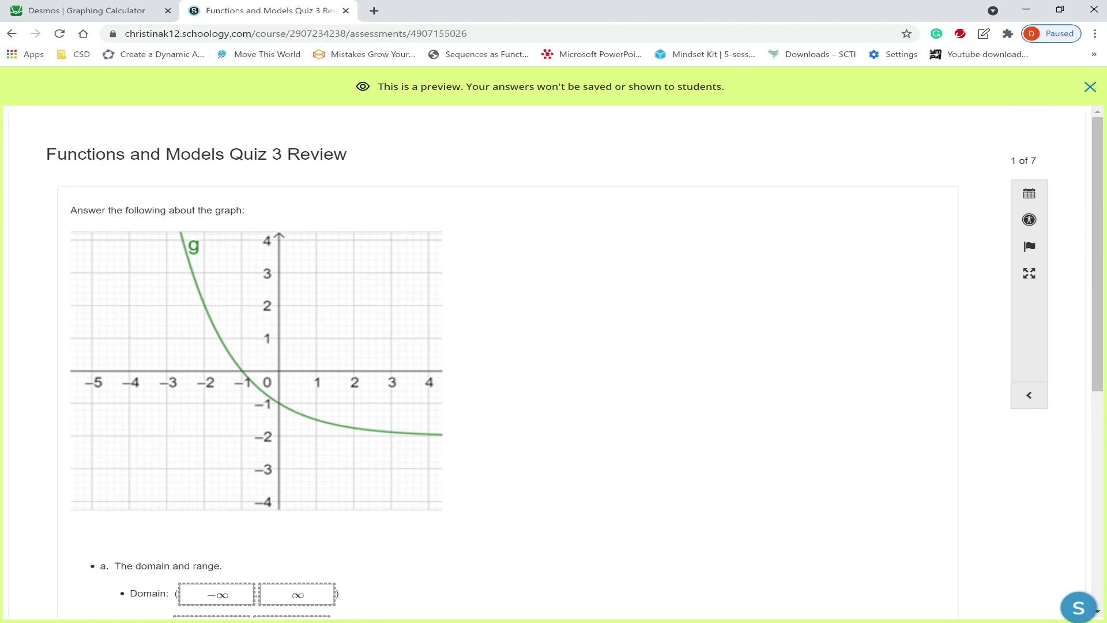
Step: Extend the asymptote line, handwrite 'Y=-2 asymptote', and circle both -2 notes
left_click(983, 35)
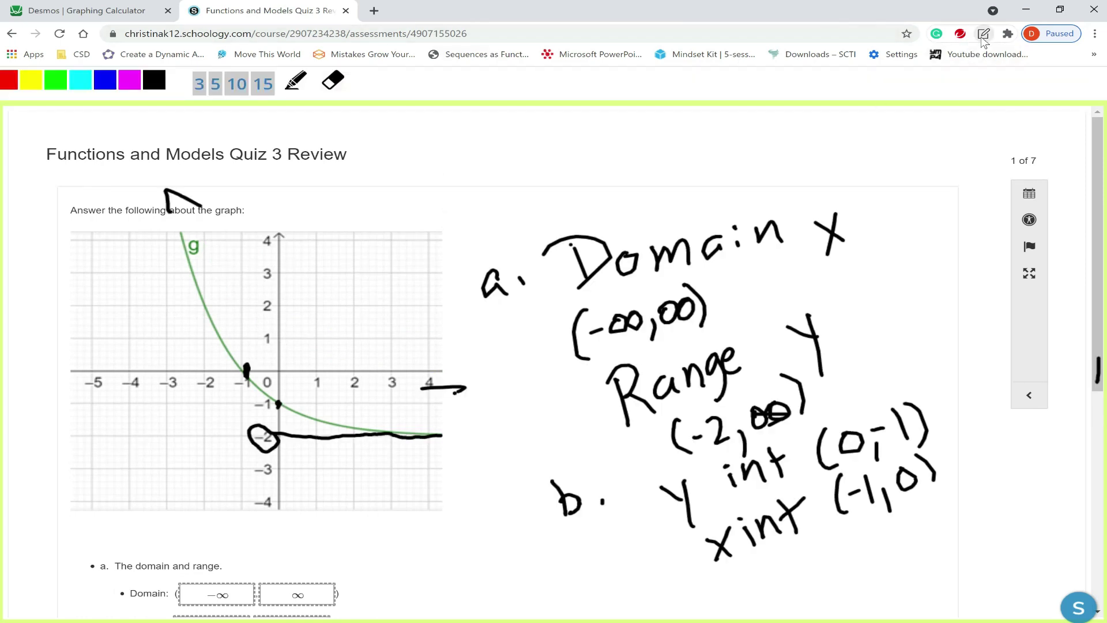
left_click_drag(108, 438, 332, 437)
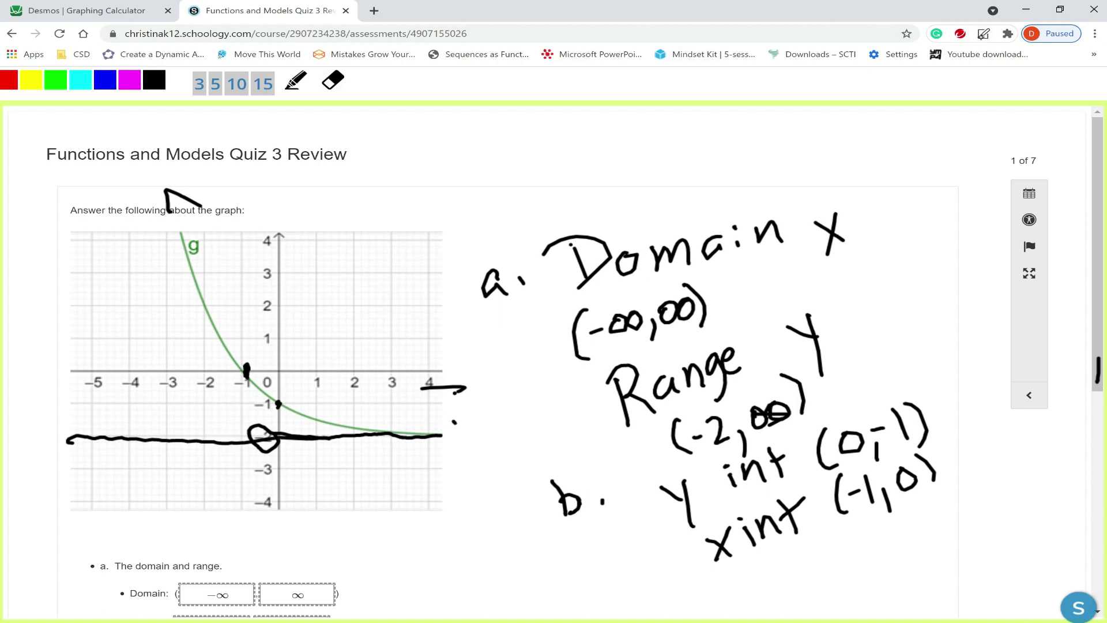
left_click_drag(455, 422, 472, 460)
left_click_drag(471, 421, 508, 418)
left_click_drag(503, 407, 510, 434)
mouse_move(441, 487)
left_mouse_down()
mouse_move(439, 505)
mouse_move(491, 500)
mouse_move(510, 454)
mouse_move(526, 456)
left_mouse_up()
mouse_move(523, 468)
left_mouse_down()
mouse_move(537, 437)
mouse_move(532, 447)
left_mouse_up()
left_click_drag(540, 436, 551, 433)
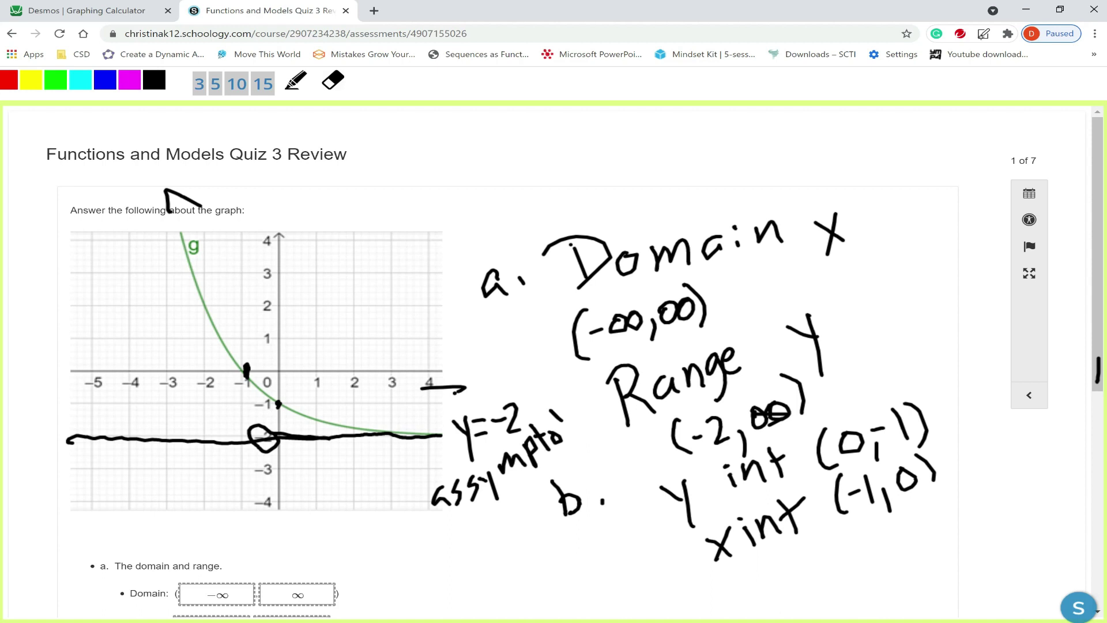
mouse_move(558, 417)
left_mouse_down()
mouse_move(570, 432)
mouse_move(591, 430)
left_mouse_up()
mouse_move(502, 391)
left_mouse_down()
mouse_move(454, 419)
mouse_move(476, 453)
mouse_move(515, 386)
left_mouse_up()
mouse_move(717, 399)
left_mouse_down()
mouse_move(690, 436)
mouse_move(699, 451)
mouse_move(710, 404)
left_mouse_up()
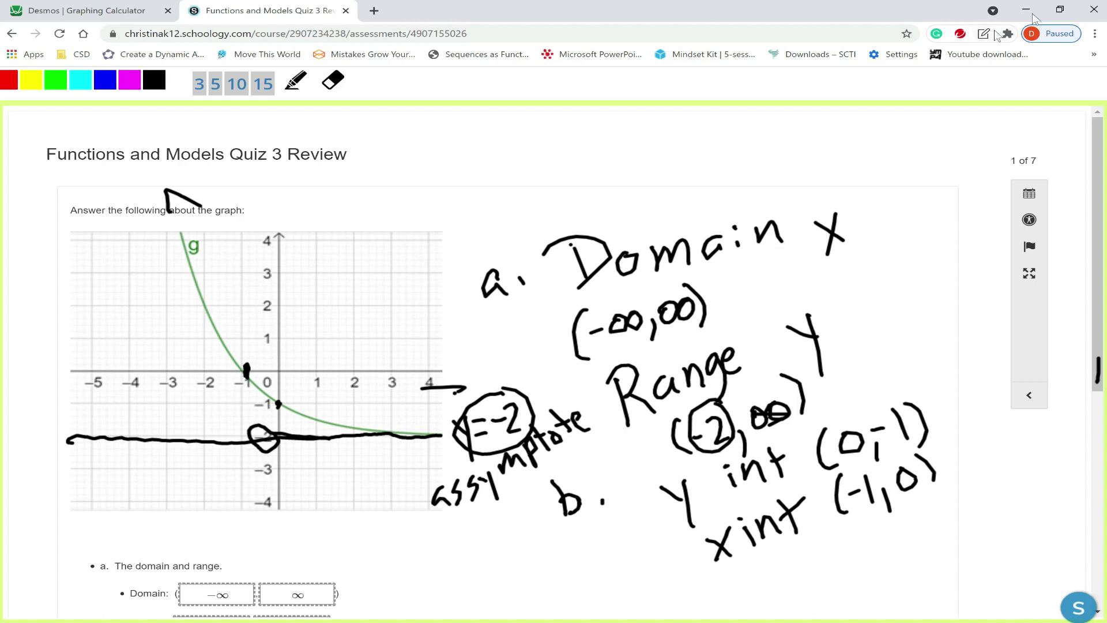
Step: Answer the asymptote question with y = -2
left_click(983, 34)
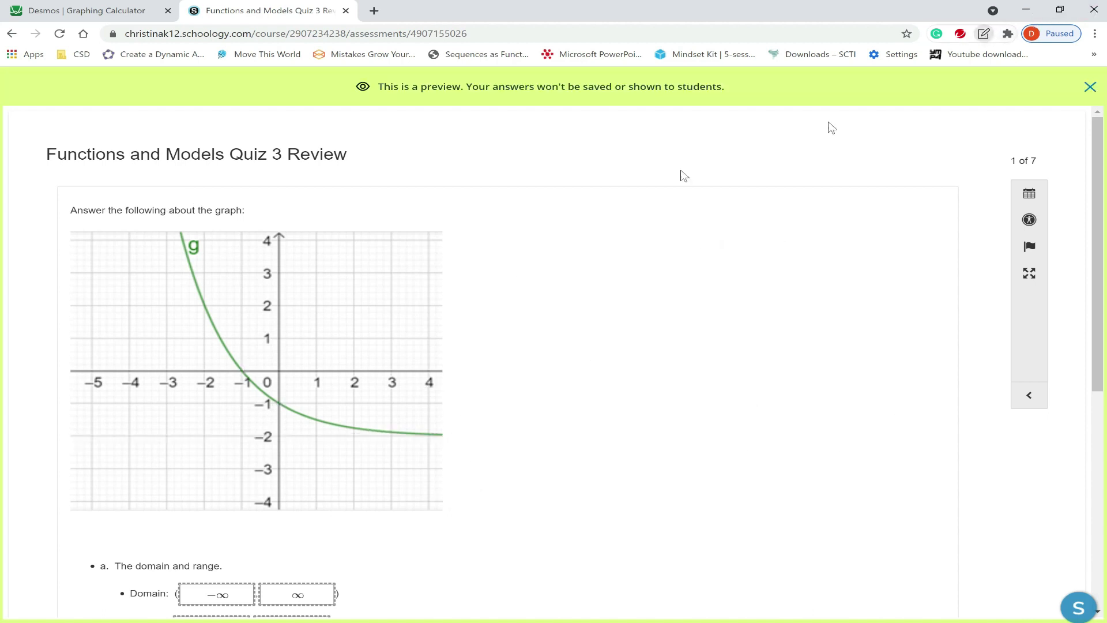
scroll(336, 363, "down", 5)
scroll(336, 363, "down", 3)
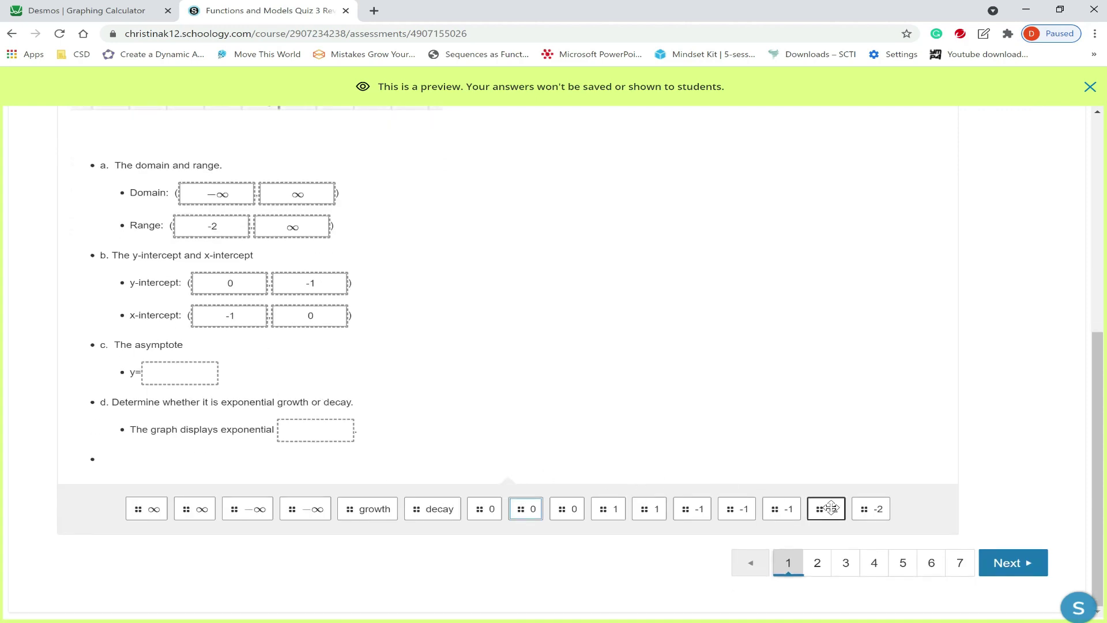
left_click_drag(831, 507, 201, 376)
scroll(416, 447, "up", 7)
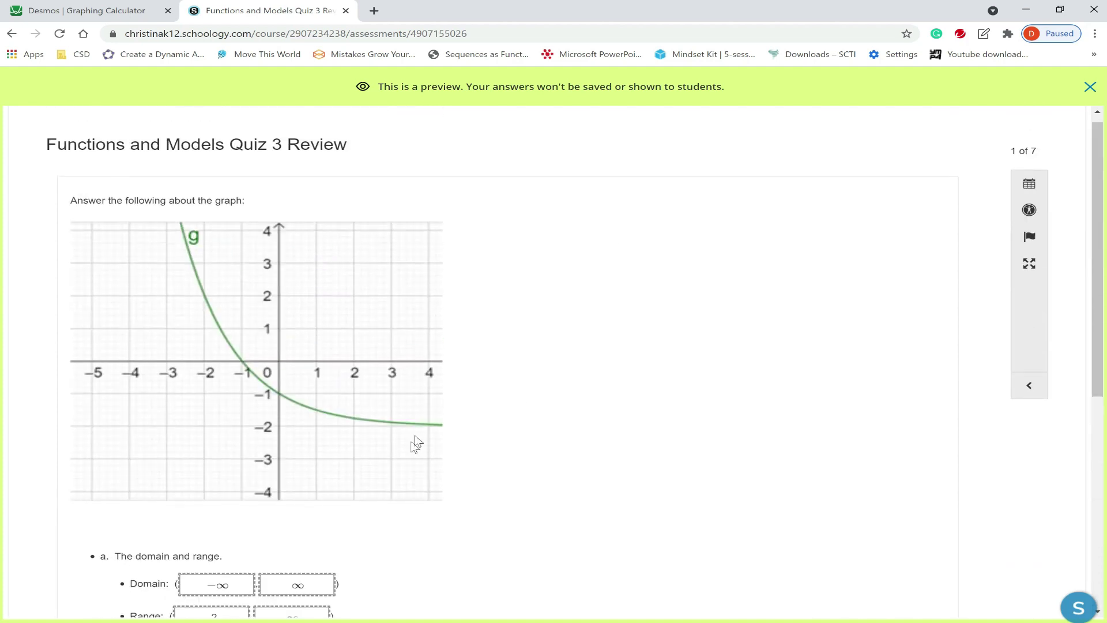
Step: Handwrite a 'growth / decay' note below the graph
left_click(983, 33)
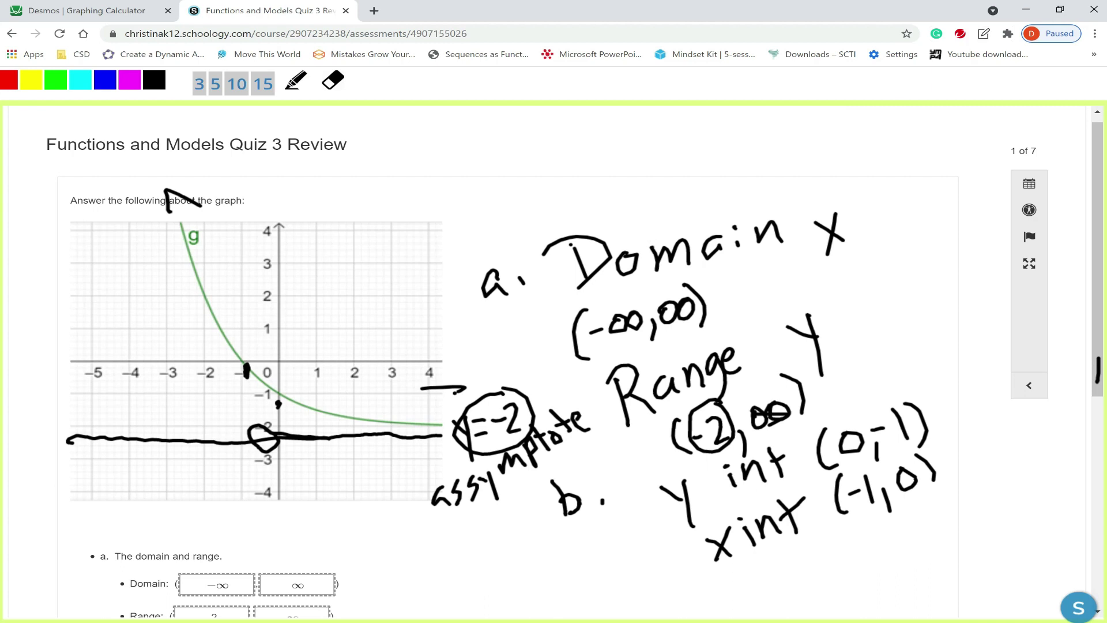
mouse_move(678, 609)
left_mouse_down()
mouse_move(715, 591)
mouse_move(728, 557)
mouse_move(751, 570)
mouse_move(754, 609)
mouse_move(761, 576)
mouse_move(806, 569)
mouse_move(837, 553)
left_mouse_up()
mouse_move(842, 535)
left_mouse_down()
mouse_move(882, 535)
mouse_move(889, 556)
mouse_move(920, 560)
mouse_move(943, 544)
mouse_move(940, 527)
mouse_move(964, 539)
mouse_move(970, 521)
mouse_move(1020, 517)
left_mouse_up()
left_click_drag(1024, 496, 1026, 546)
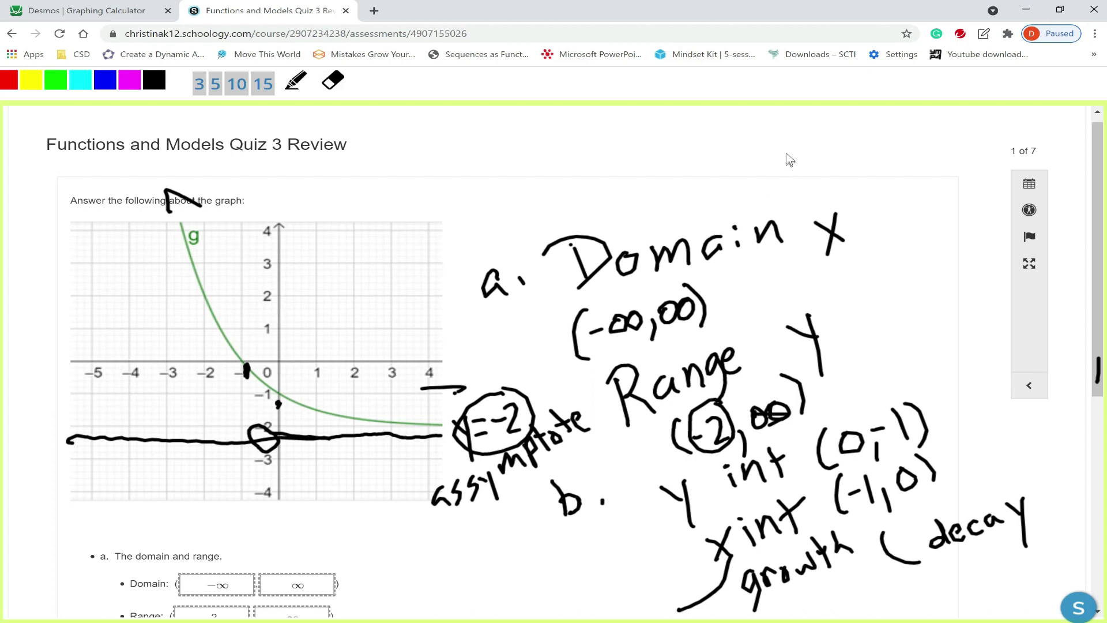
Step: Answer that the graph shows exponential decay
left_click(983, 33)
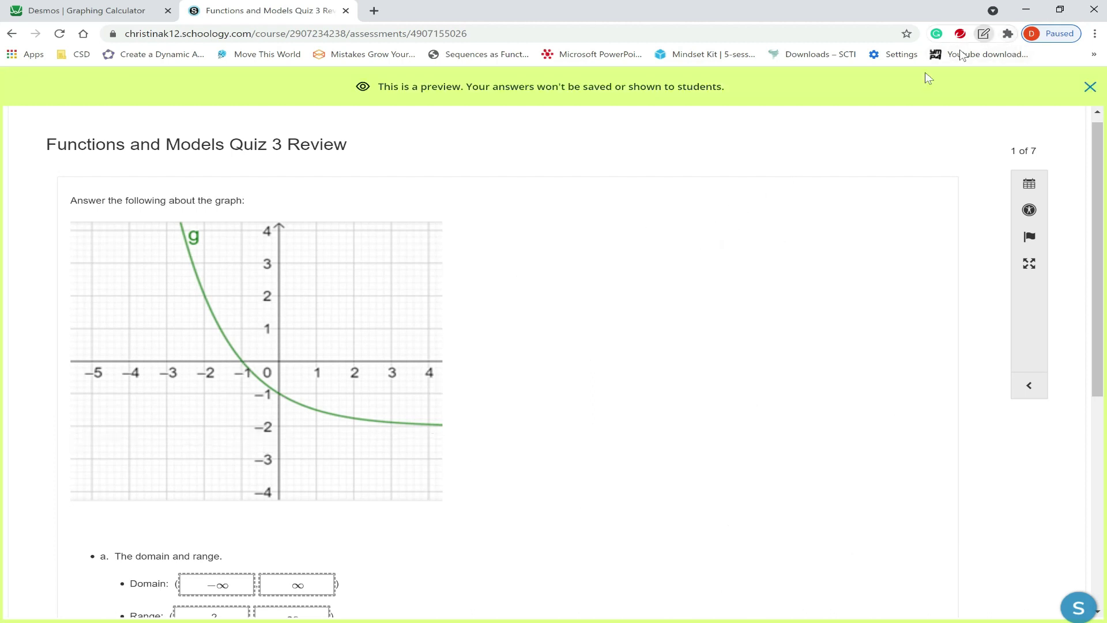
scroll(580, 282, "down", 5)
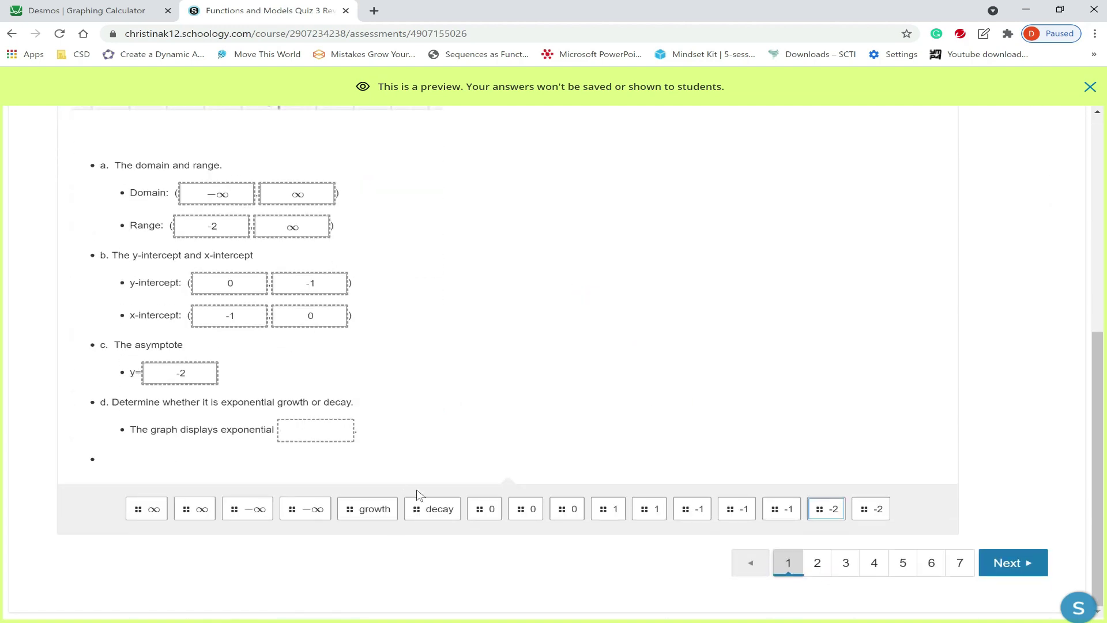
left_click_drag(433, 508, 326, 431)
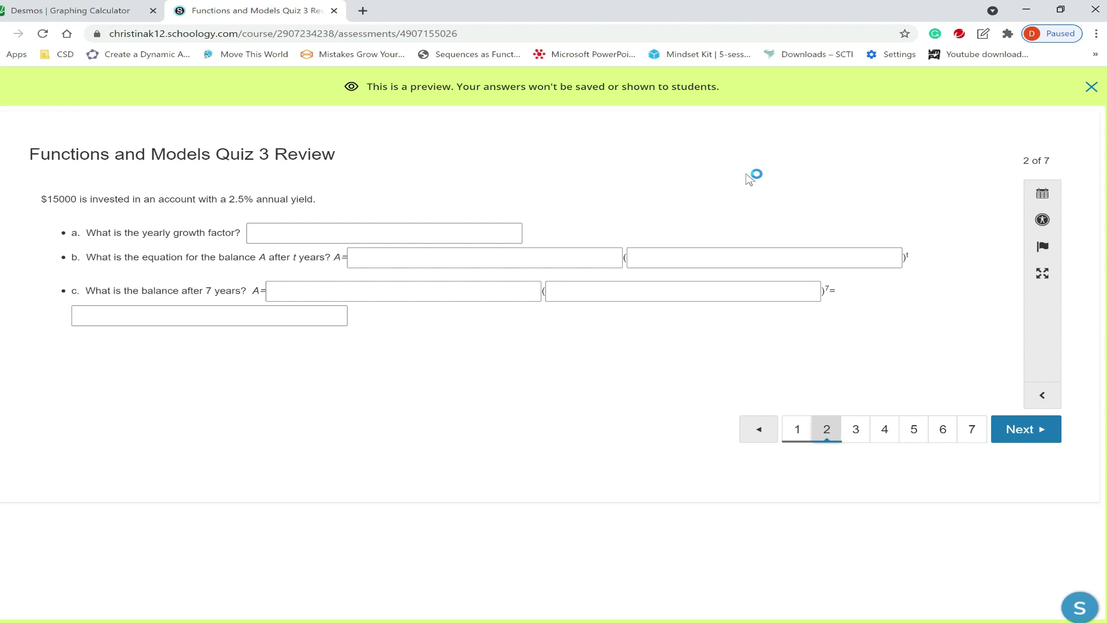
Step: Clear the old ink and handwrite 1 + 2.5/100 above question 2
left_click(984, 23)
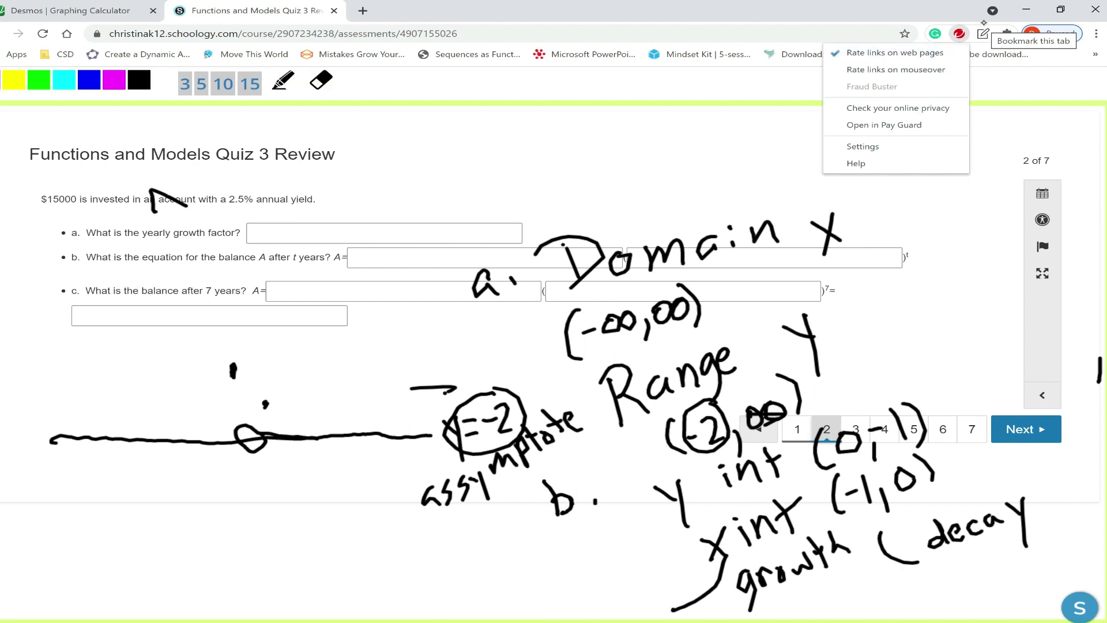
left_click(984, 23)
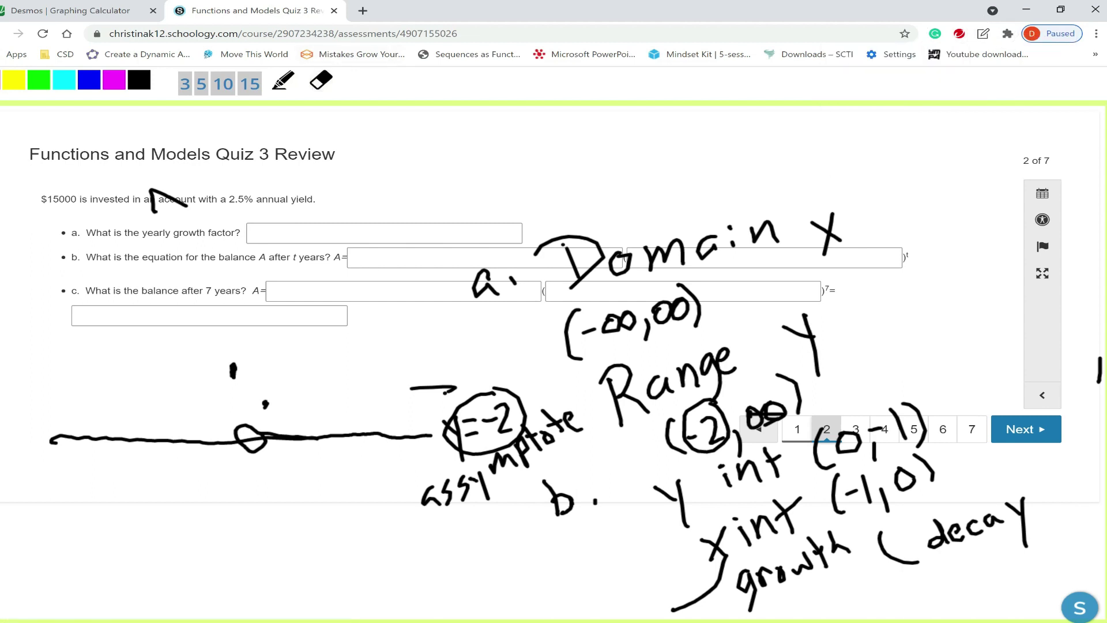
left_click(983, 23)
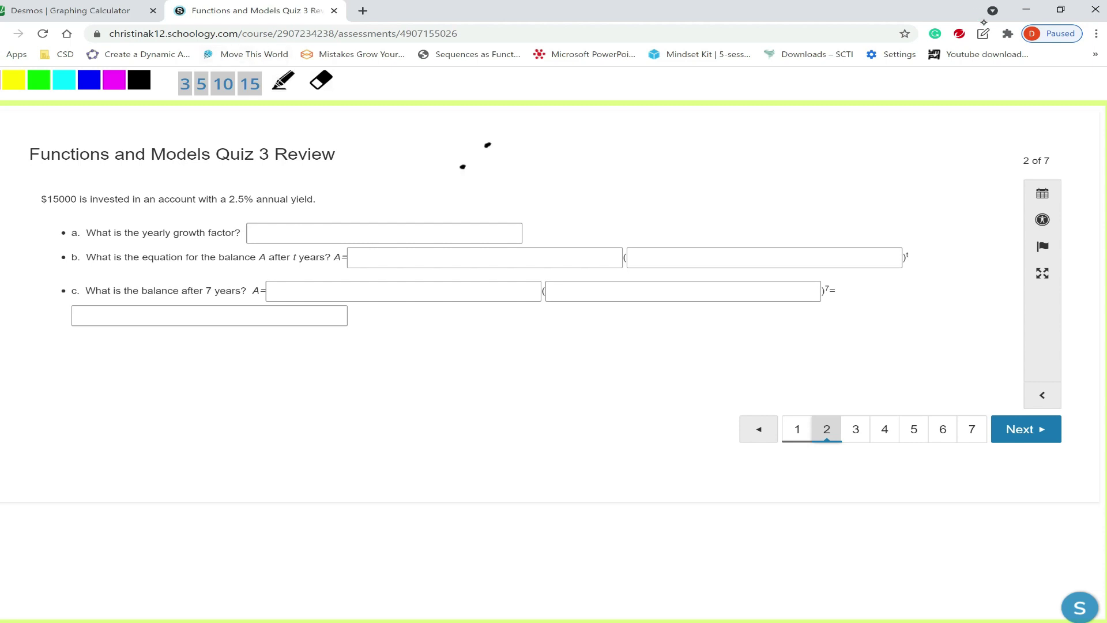
left_click_drag(415, 147, 452, 168)
mouse_move(495, 135)
left_mouse_down()
mouse_move(482, 172)
mouse_move(519, 156)
mouse_move(495, 199)
left_mouse_up()
mouse_move(514, 179)
left_mouse_down()
mouse_move(510, 195)
mouse_move(513, 176)
left_mouse_up()
left_click_drag(529, 171, 549, 179)
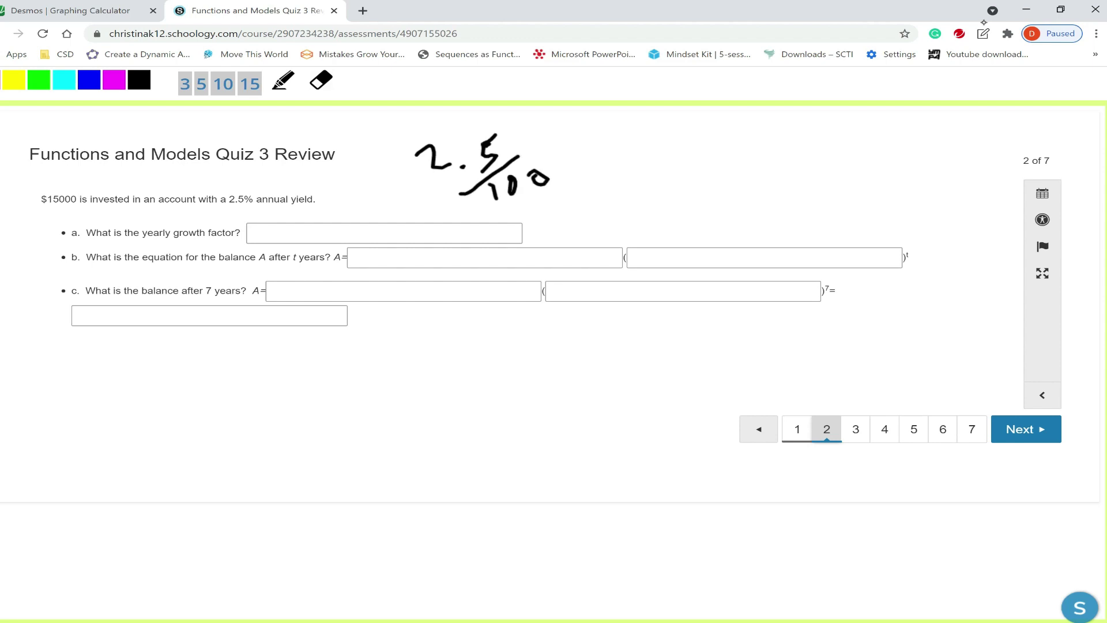
left_click_drag(378, 161, 373, 209)
left_click_drag(394, 188, 411, 184)
left_click_drag(403, 176, 400, 197)
Step: Continue the handwritten calculation as = 1 + .025 = 1.025
left_click_drag(653, 152, 650, 194)
left_click_drag(568, 170, 601, 166)
left_click_drag(583, 177, 686, 173)
mouse_move(678, 162)
left_mouse_down()
mouse_move(678, 184)
mouse_move(755, 162)
mouse_move(775, 185)
left_mouse_up()
left_click(708, 185)
mouse_move(798, 154)
left_mouse_down()
mouse_move(778, 185)
mouse_move(832, 167)
left_mouse_up()
mouse_move(814, 181)
left_mouse_down()
mouse_move(858, 187)
mouse_move(895, 164)
mouse_move(925, 179)
mouse_move(940, 162)
mouse_move(938, 185)
left_mouse_up()
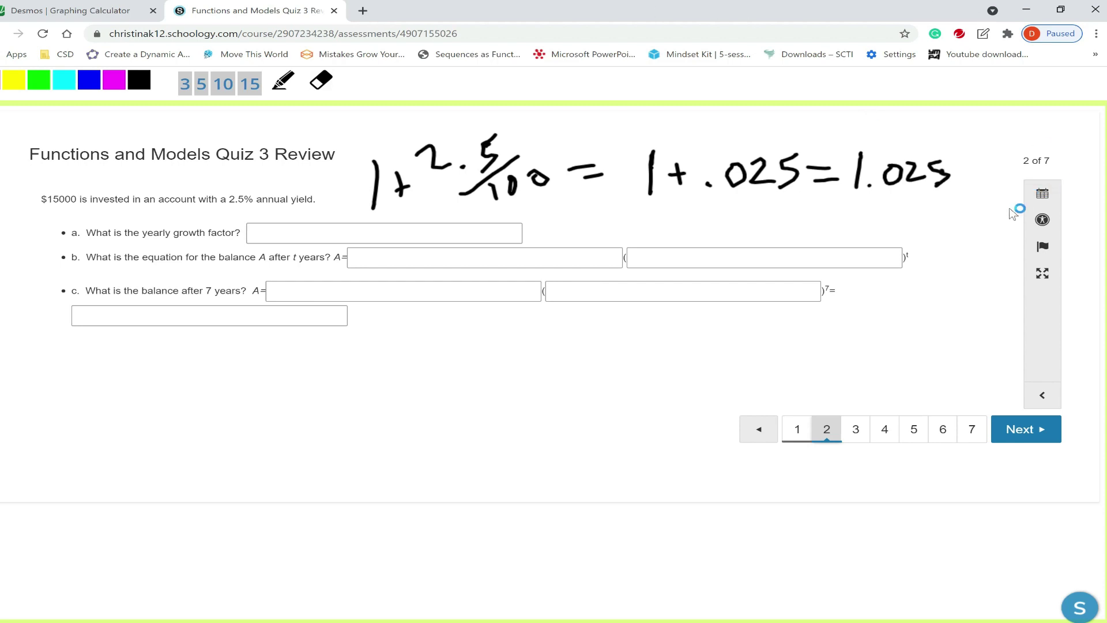
Step: Answer 1.025 as the yearly growth factor
left_click(983, 33)
left_click(450, 234)
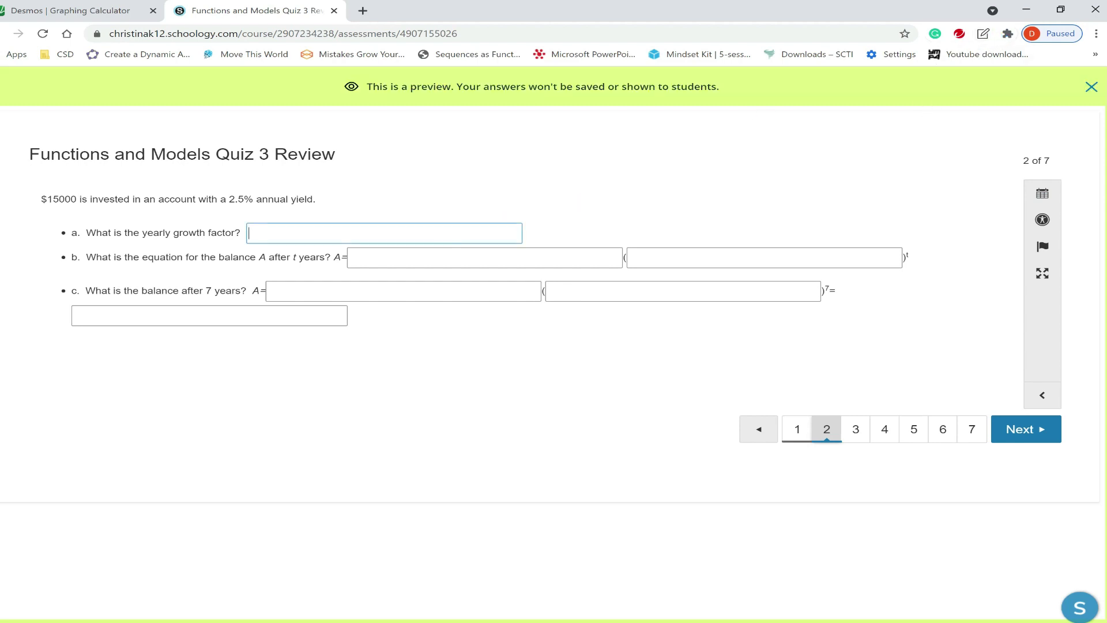
type("1.025")
Step: Fill the balance equation and the 7-year balance boxes with 15000 and 1.025
left_click(369, 257)
type("15000")
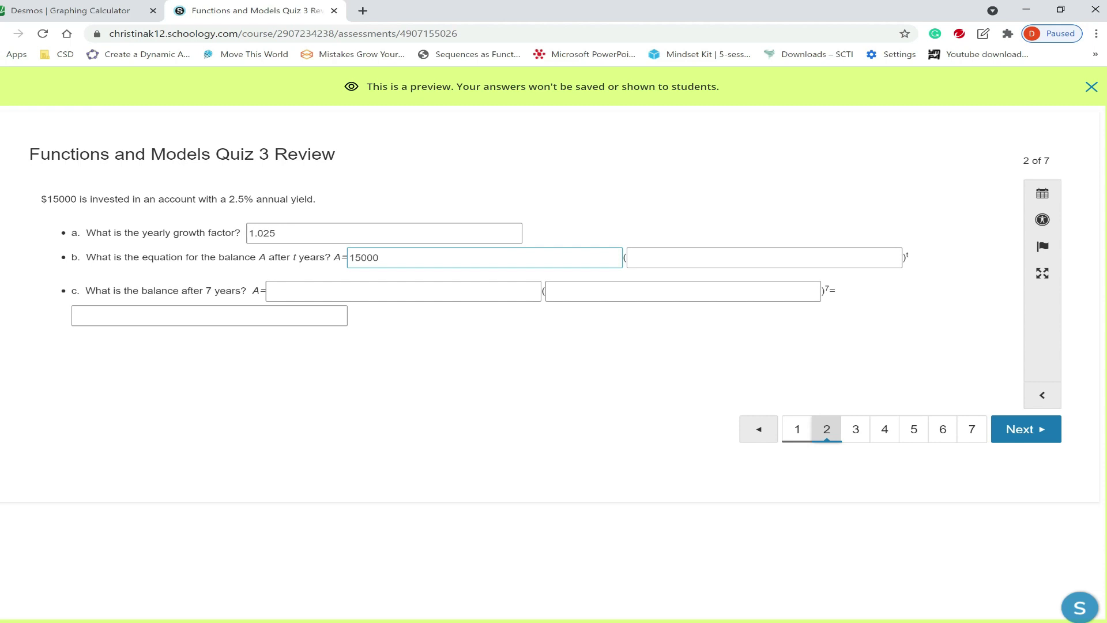
left_click_drag(77, 199, 41, 205)
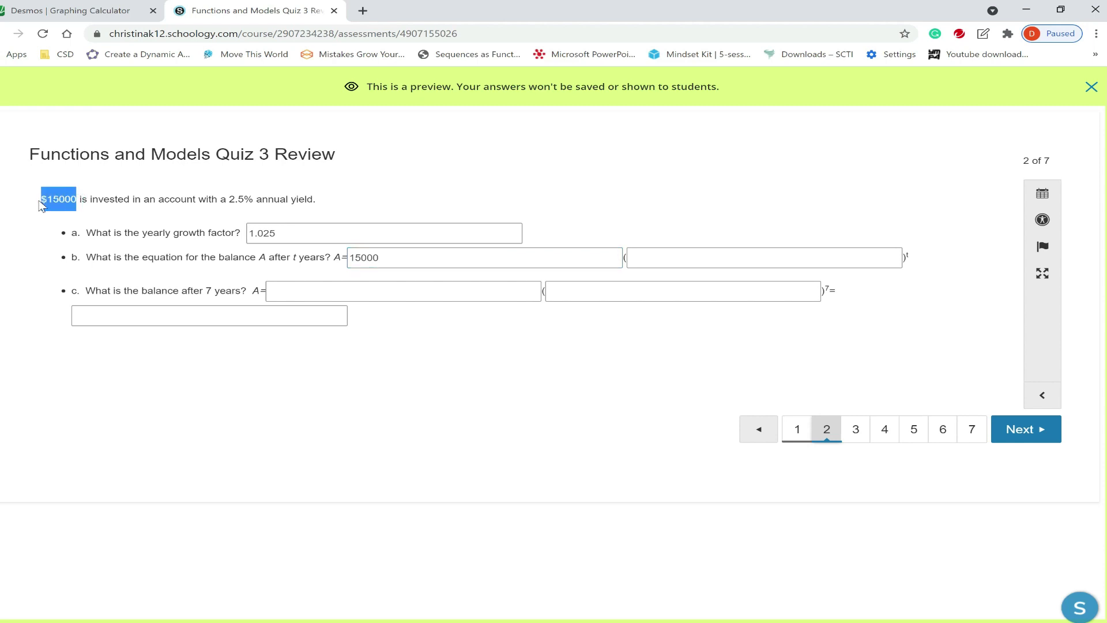
key("shift+Right")
left_click(634, 257)
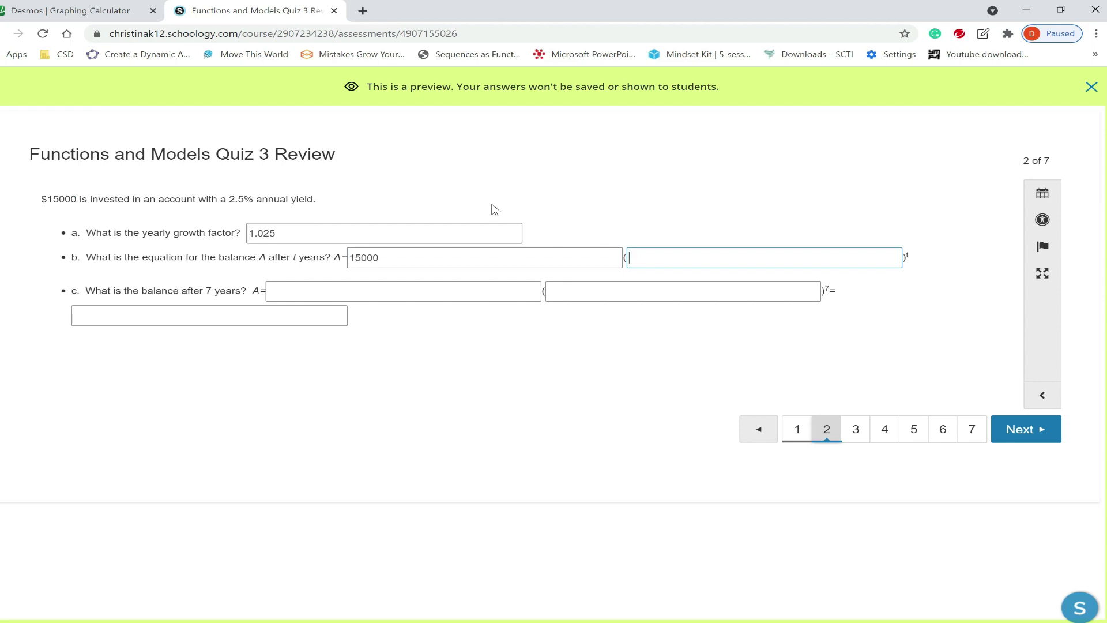
type("1.025")
left_click(396, 289)
type("150001.025")
Step: In Desmos, replace the parabola with 15000(1.025)^7, giving 17830.286305
left_click(117, 10)
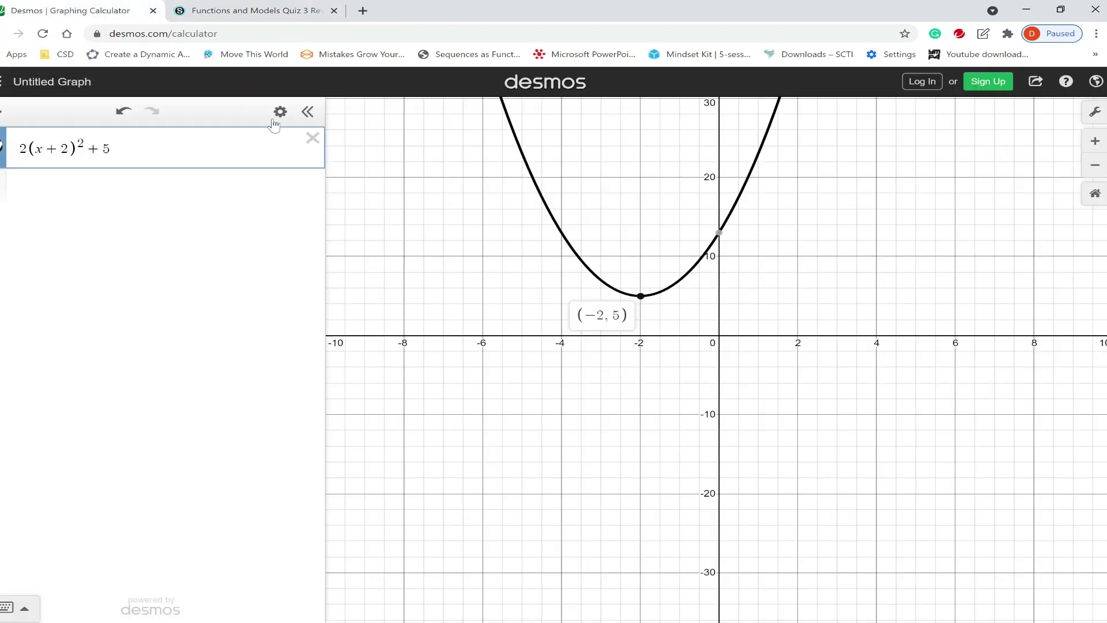
left_click(312, 138)
left_click(264, 150)
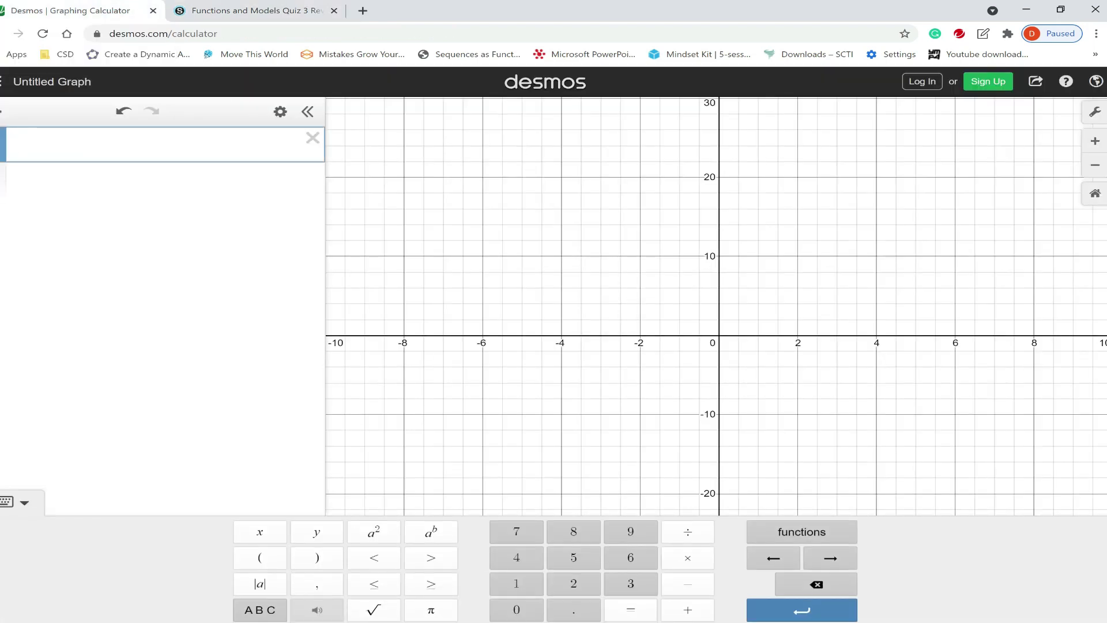
type("15000(1.")
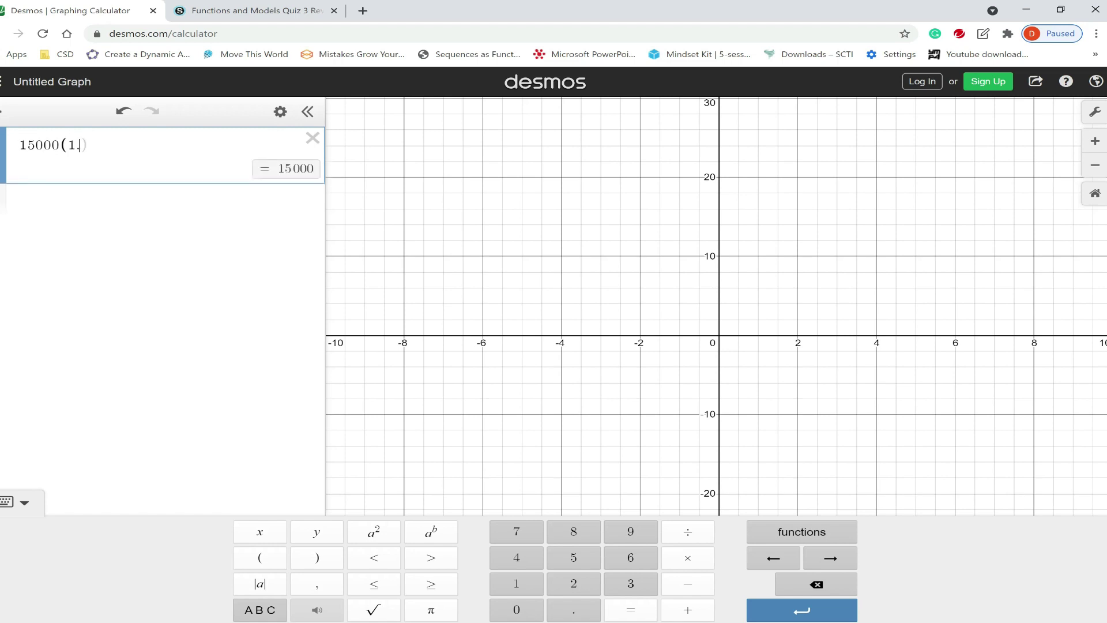
type("025)")
left_click(435, 532)
type("7")
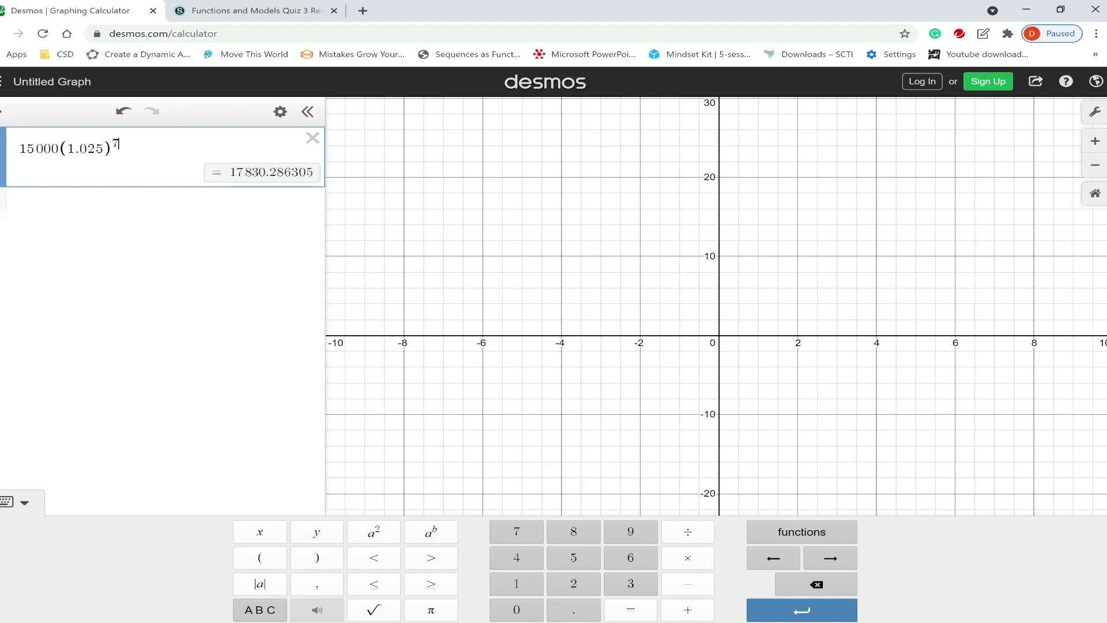
Step: Copy 17830.28 from Desmos into the quiz's 7-year balance box
left_click_drag(284, 172, 230, 172)
right_click(251, 174)
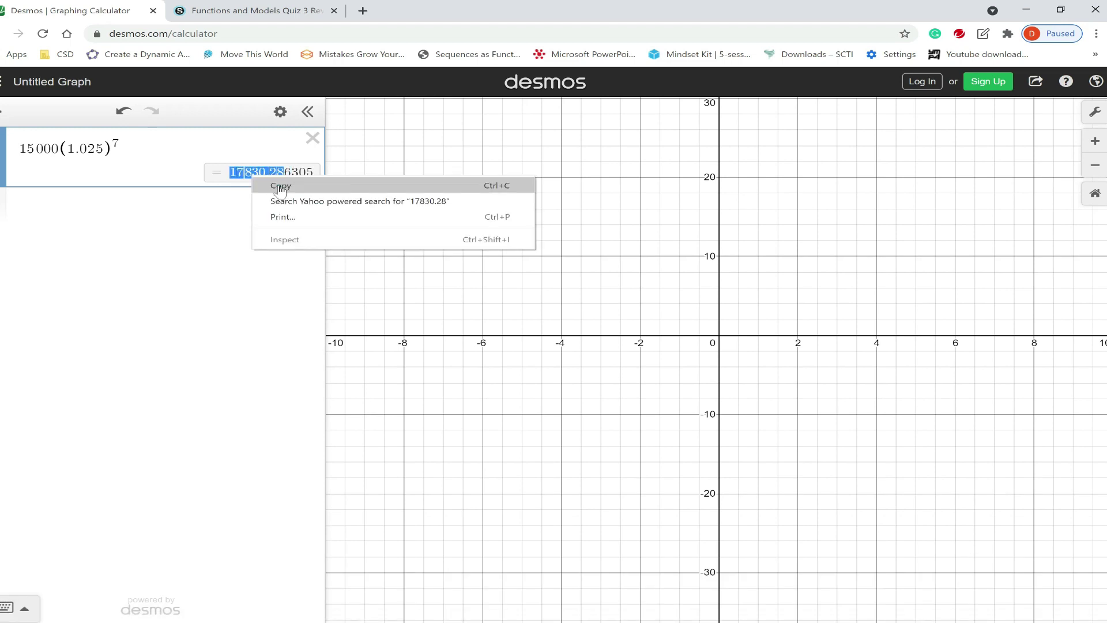
left_click(277, 183)
left_click(252, 12)
left_click(233, 315)
right_click(235, 316)
left_click(282, 413)
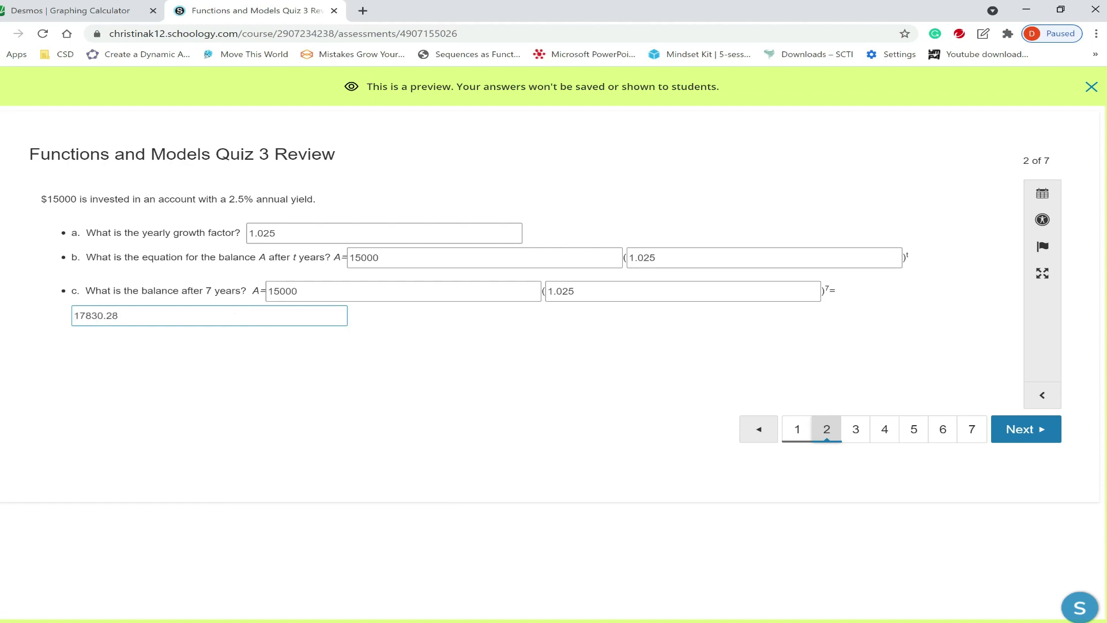
Step: Recheck the Desmos result and correct the balance answer to 17830.29
left_click(83, 8)
left_click(211, 10)
key("BackSpace")
type("9")
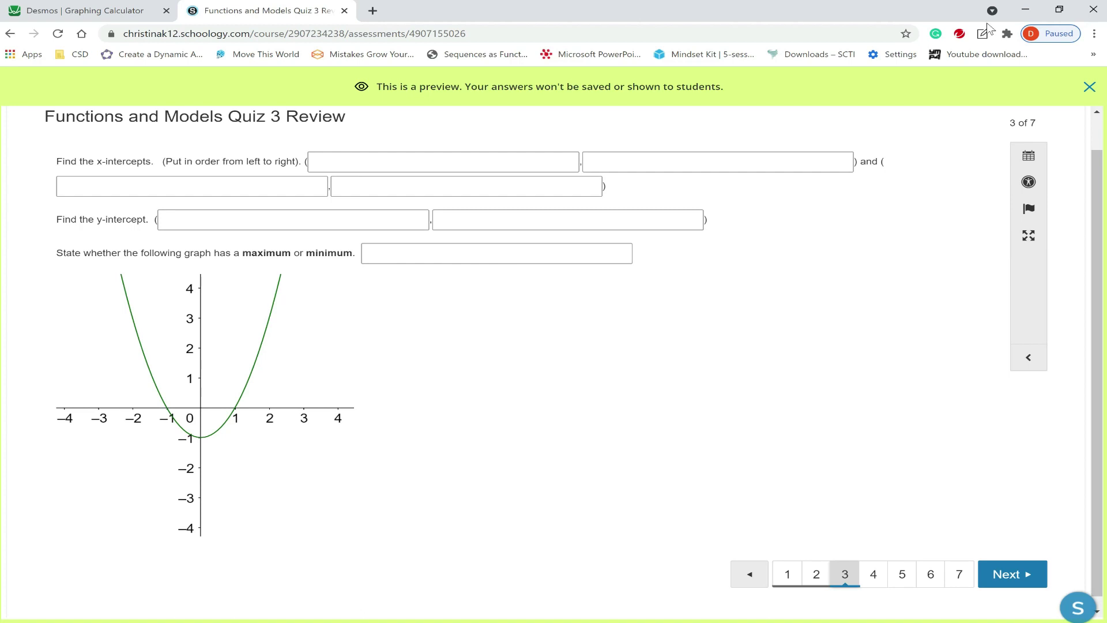
Step: Clear the old ink, then mark and label the left x-intercept (-1,0)
left_click(986, 29)
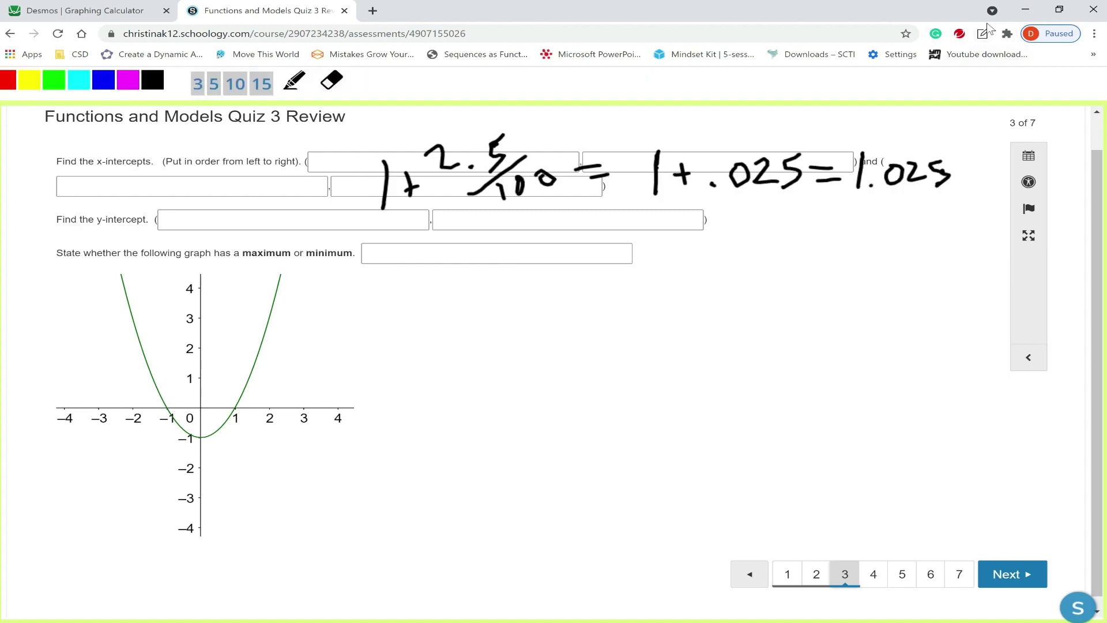
left_click(984, 29)
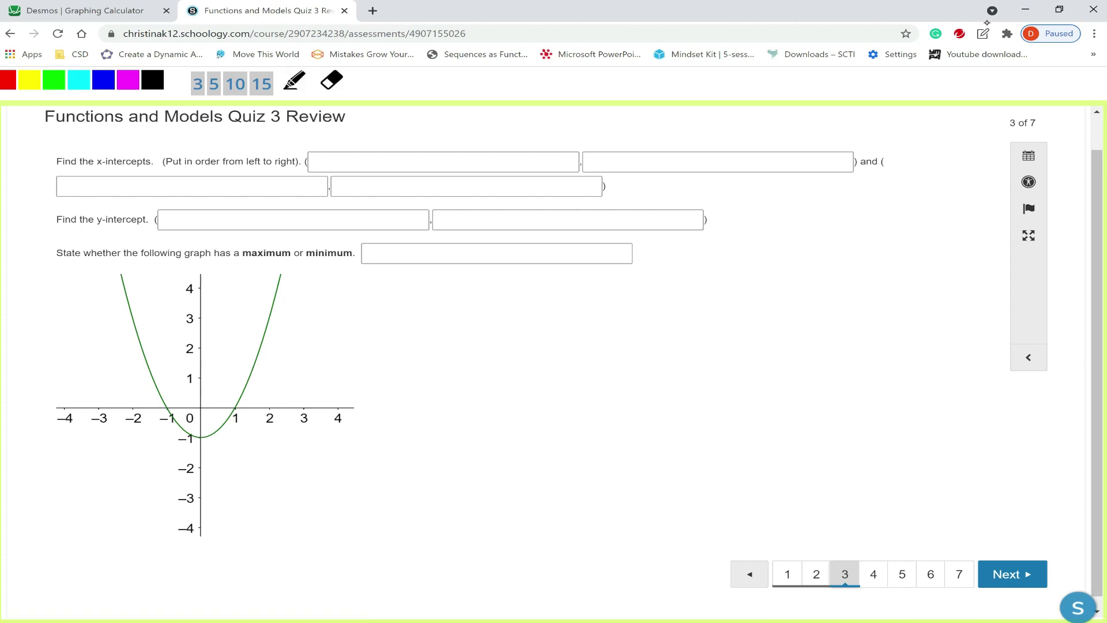
left_click_drag(167, 407, 166, 410)
mouse_move(167, 488)
left_mouse_down()
mouse_move(167, 438)
mouse_move(154, 453)
mouse_move(177, 444)
left_mouse_up()
left_click(127, 526)
left_click_drag(124, 527, 136, 521)
left_click_drag(141, 499, 157, 533)
left_click_drag(163, 514, 173, 536)
mouse_move(183, 489)
left_mouse_down()
mouse_move(170, 494)
mouse_move(199, 511)
left_mouse_up()
left_click_drag(107, 500, 143, 554)
Step: Mark the right x-intercept and label it (1,0)
mouse_move(230, 411)
left_mouse_down()
mouse_move(258, 423)
mouse_move(259, 449)
mouse_move(293, 460)
left_mouse_up()
left_click_drag(309, 437, 326, 465)
left_click_drag(334, 425, 369, 461)
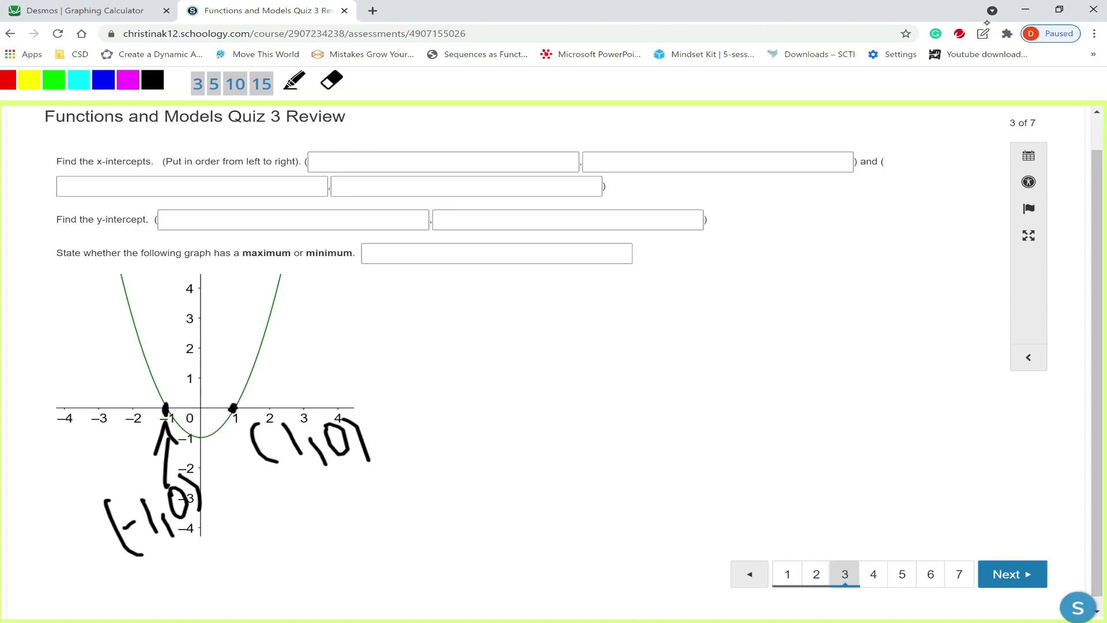
Step: Enter the x-intercepts (-1, 0) and (1, 0) in question 3's boxes
left_click(990, 36)
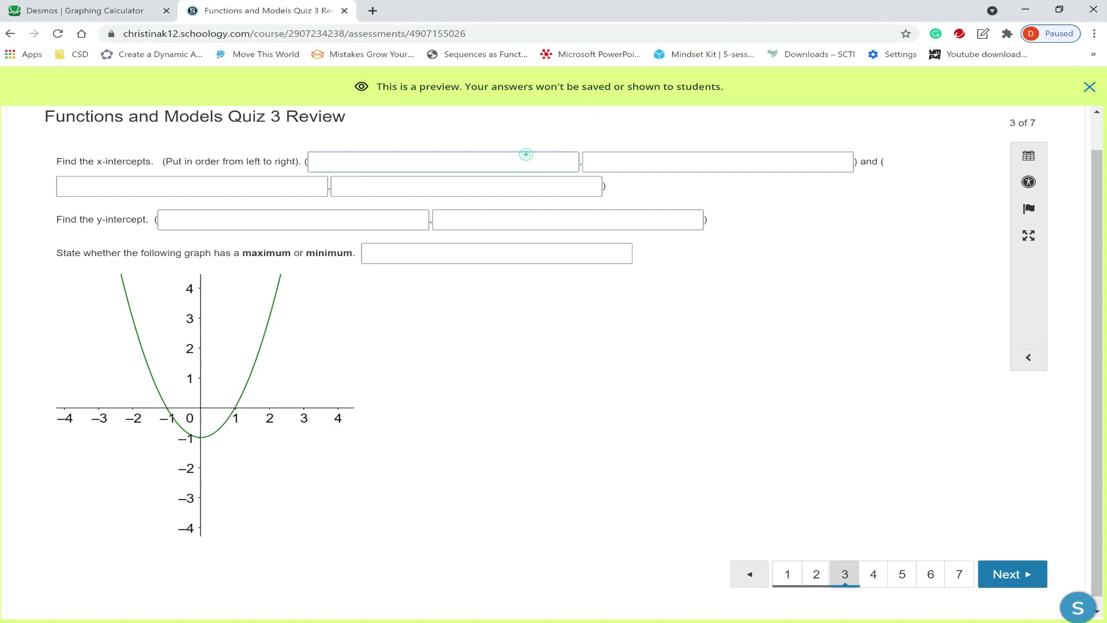
type("-1")
type("0")
left_click(192, 186)
type("10")
Step: Mark and handwrite the y-intercept (0, -1) on the graph, then type it in
left_click(984, 36)
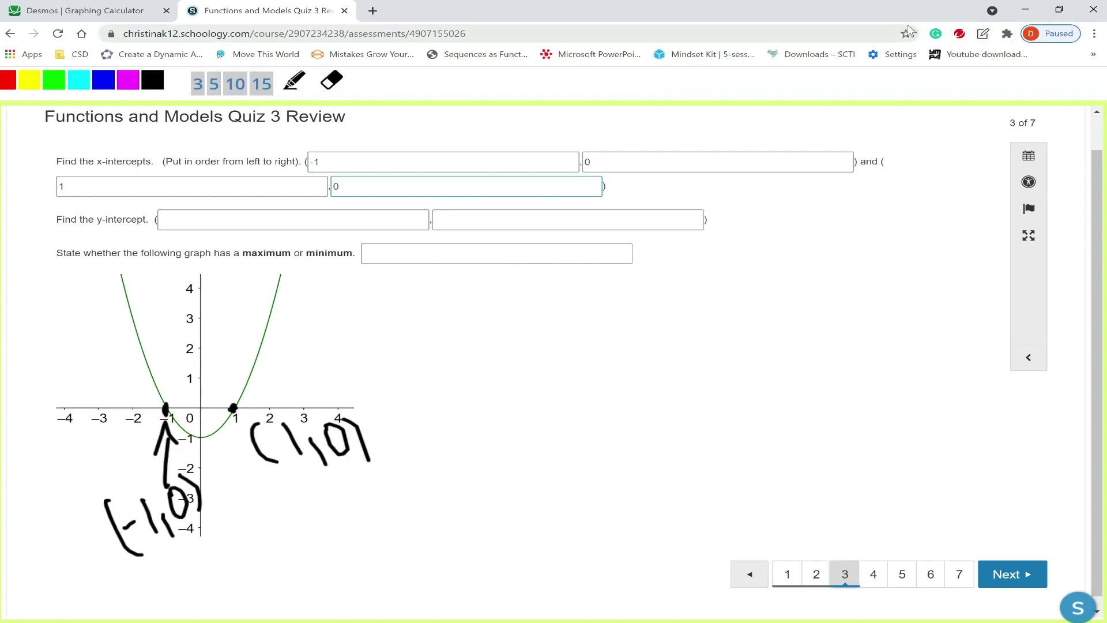
mouse_move(200, 435)
left_mouse_down()
mouse_move(217, 470)
mouse_move(210, 459)
mouse_move(223, 459)
mouse_move(251, 491)
mouse_move(267, 529)
mouse_move(268, 501)
mouse_move(299, 508)
mouse_move(311, 536)
left_mouse_up()
left_click_drag(307, 496, 318, 494)
mouse_move(327, 476)
left_mouse_down()
mouse_move(345, 513)
mouse_move(362, 519)
left_mouse_up()
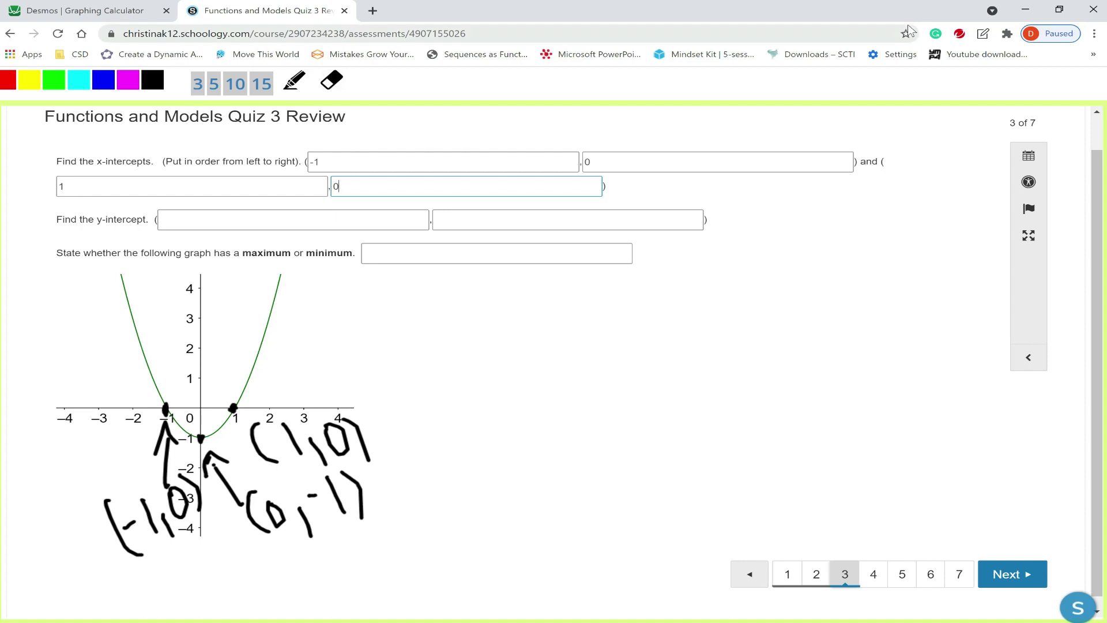
left_click(985, 35)
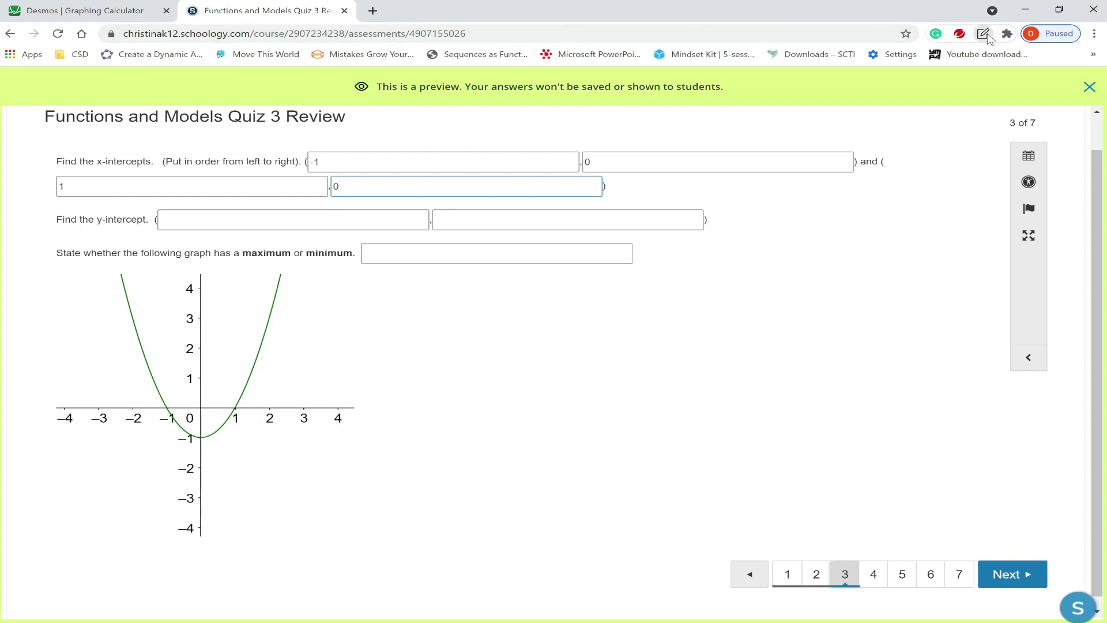
left_click(325, 218)
type("0")
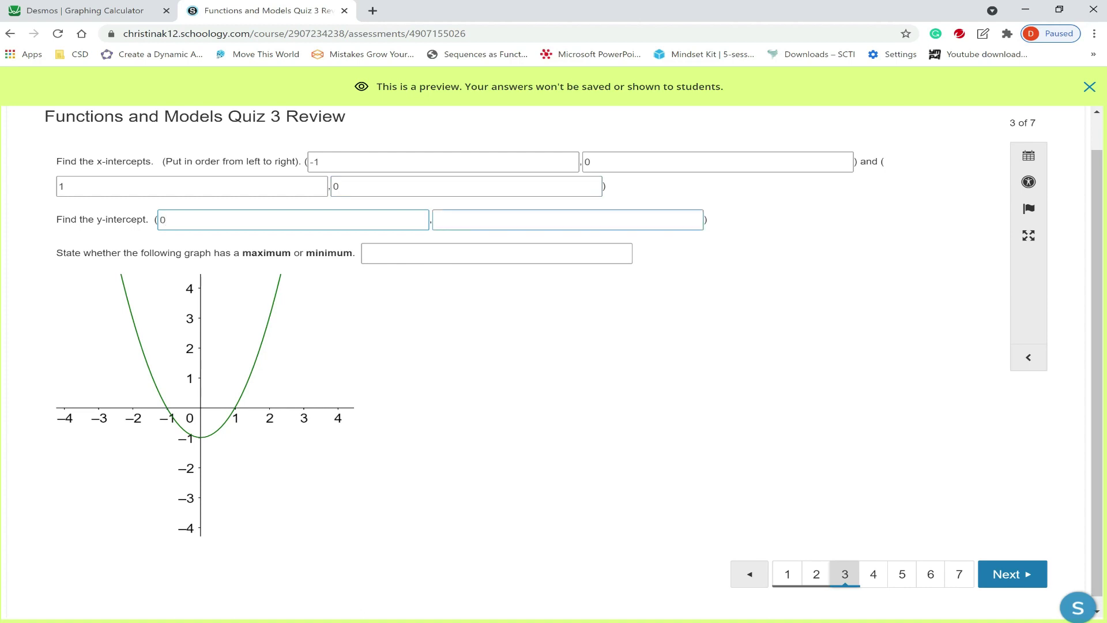
type("-1")
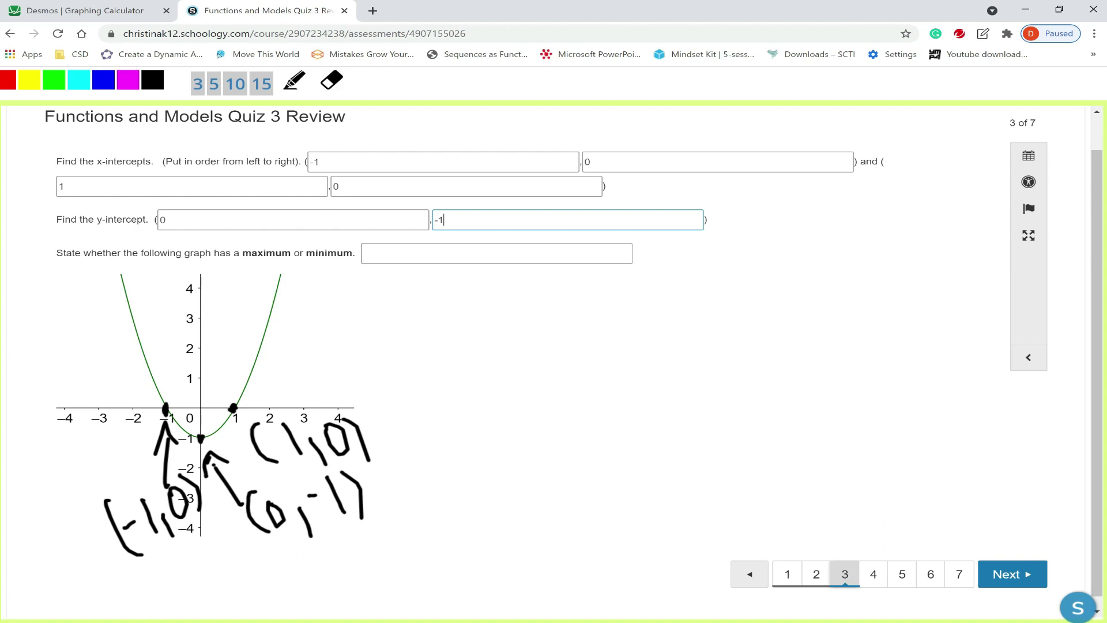
Step: Sketch an upward U-shaped parabola labelled Min with an arrow
mouse_move(537, 311)
left_mouse_down()
mouse_move(610, 405)
mouse_move(623, 388)
mouse_move(618, 307)
left_mouse_up()
mouse_move(613, 464)
left_mouse_down()
mouse_move(616, 419)
mouse_move(635, 424)
left_mouse_up()
mouse_move(614, 506)
left_mouse_down()
mouse_move(647, 468)
mouse_move(656, 504)
left_mouse_up()
left_click_drag(669, 475, 670, 484)
left_click_drag(668, 461, 695, 477)
Step: Sketch a downward arch labelled Max, then hide the handwriting
mouse_move(747, 398)
left_mouse_down()
mouse_move(801, 352)
mouse_move(803, 369)
left_mouse_up()
mouse_move(815, 252)
left_mouse_down()
mouse_move(785, 297)
mouse_move(865, 232)
mouse_move(871, 259)
mouse_move(892, 253)
left_mouse_up()
mouse_move(897, 236)
left_mouse_down()
mouse_move(921, 252)
mouse_move(902, 258)
left_mouse_up()
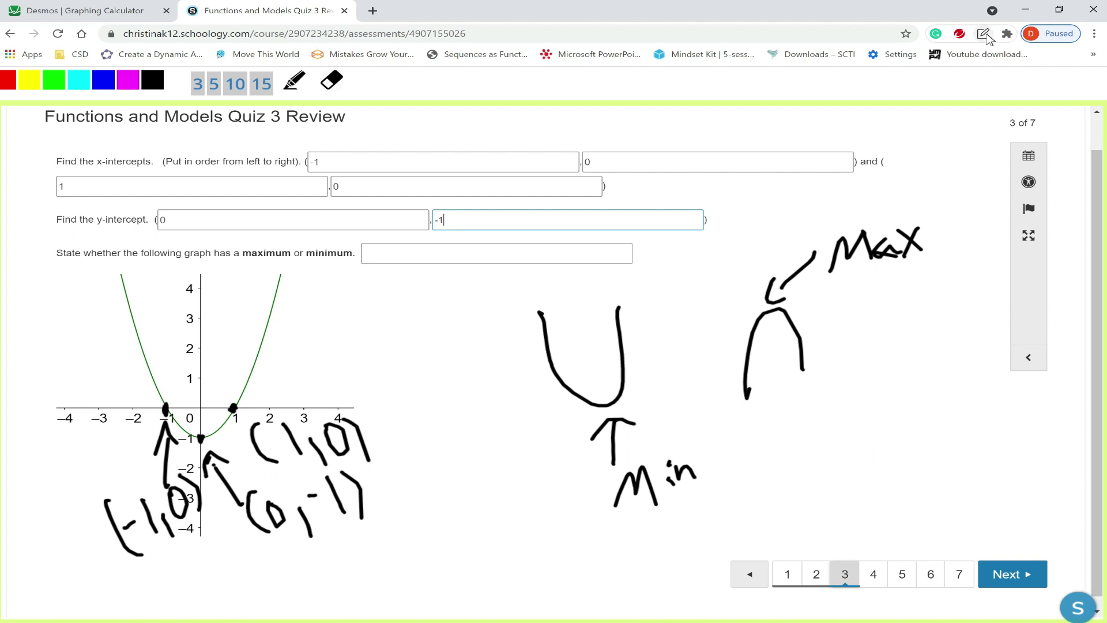
left_click(983, 35)
left_click(485, 259)
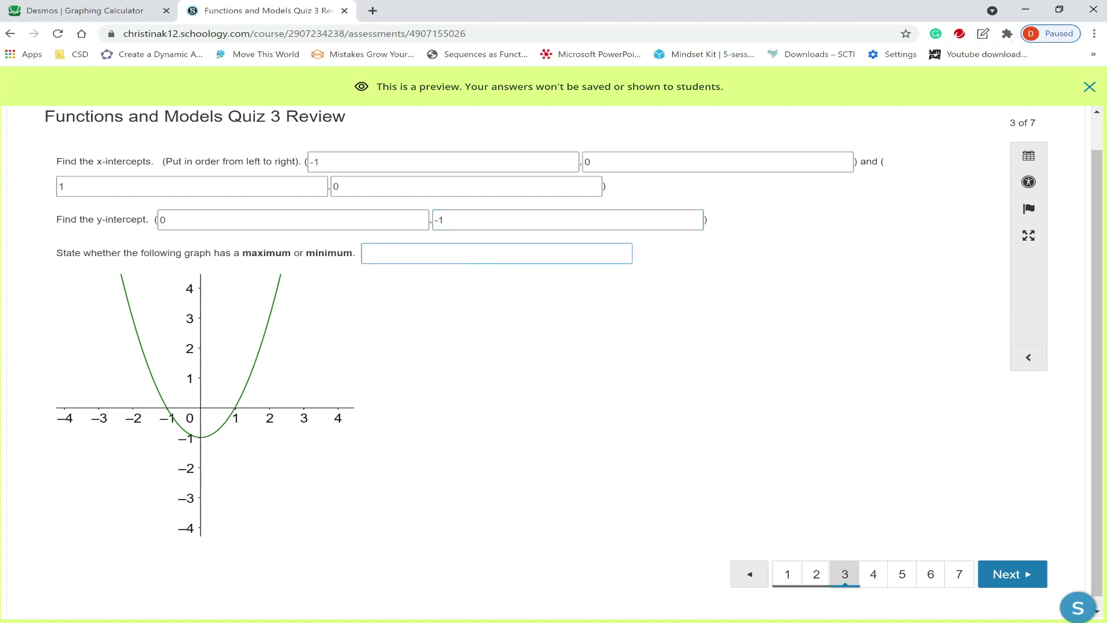
Step: Answer 'minimum' for the graph's maximum or minimum question
type("minimum")
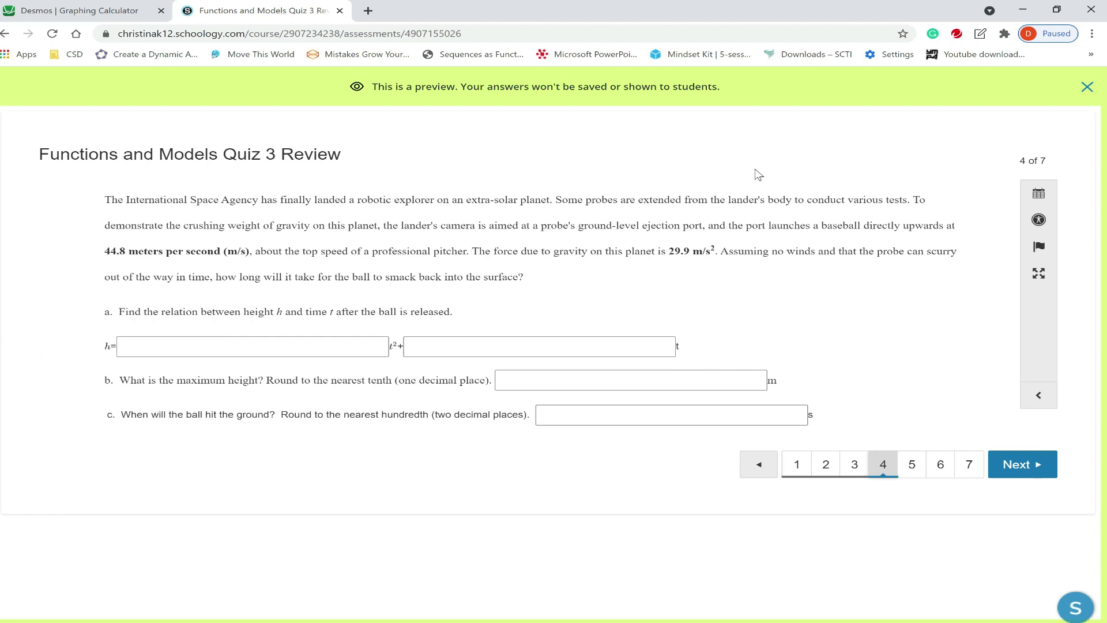
Step: Clear old ink and handwrite the height formula h = -½gt² + v₀t + h₀
key("alt+d")
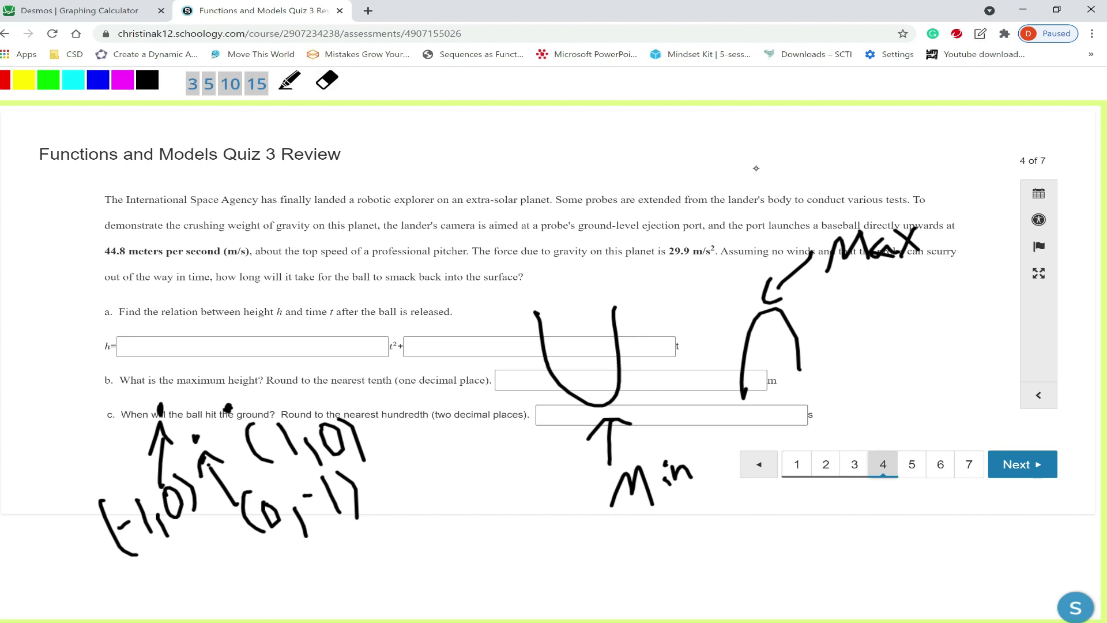
key("Delete")
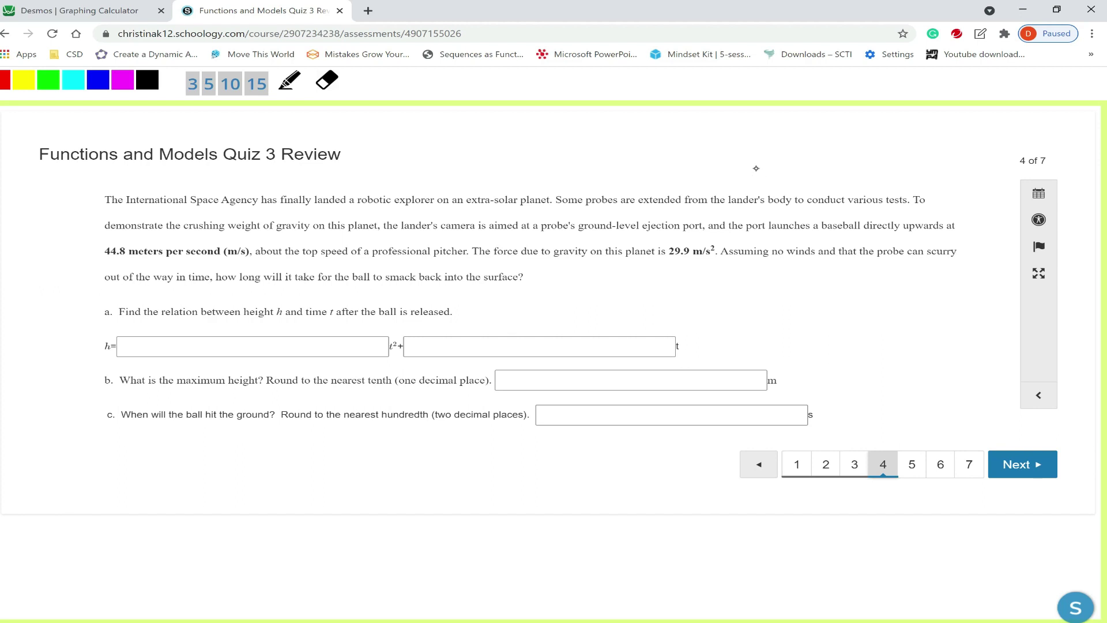
mouse_move(441, 121)
left_mouse_down()
mouse_move(442, 148)
mouse_move(454, 152)
mouse_move(432, 170)
mouse_move(454, 184)
left_mouse_up()
left_click_drag(373, 155, 397, 154)
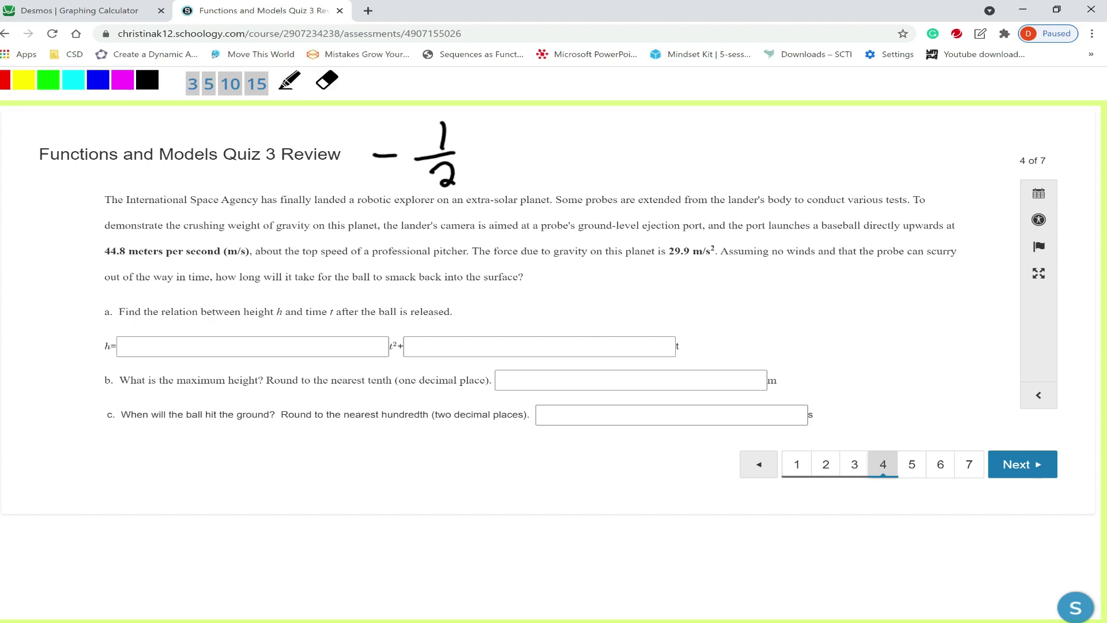
mouse_move(507, 145)
left_mouse_down()
mouse_move(512, 156)
mouse_move(491, 182)
left_mouse_up()
left_click_drag(547, 121, 540, 167)
mouse_move(528, 148)
left_mouse_down()
mouse_move(586, 137)
mouse_move(603, 165)
mouse_move(658, 139)
left_mouse_up()
mouse_move(653, 159)
left_mouse_down()
mouse_move(660, 183)
mouse_move(657, 154)
left_mouse_up()
left_click_drag(692, 121, 684, 174)
mouse_move(679, 144)
left_mouse_down()
mouse_move(701, 141)
mouse_move(738, 166)
left_mouse_up()
mouse_move(727, 150)
left_mouse_down()
mouse_move(749, 146)
mouse_move(782, 167)
left_mouse_up()
left_click_drag(795, 144, 791, 145)
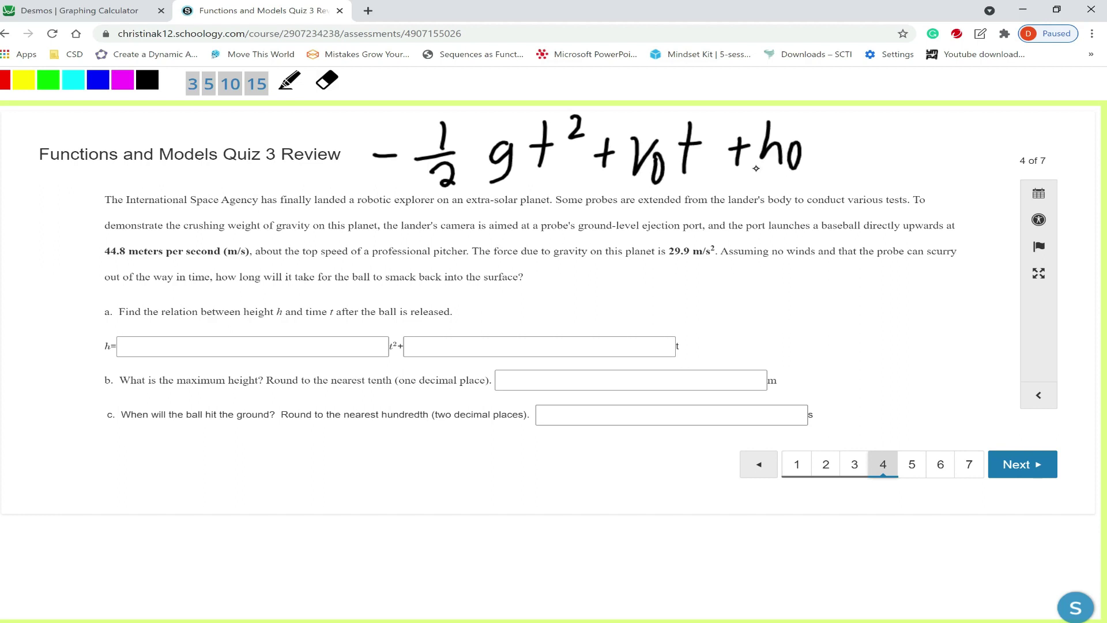
mouse_move(488, 192)
left_mouse_down()
mouse_move(486, 211)
mouse_move(503, 208)
mouse_move(478, 237)
left_mouse_up()
Step: Handwrite the given values g=29.9, v₀=44.8, h₀=0 and begin ½·29.9
left_click_drag(670, 277, 645, 317)
mouse_move(653, 266)
left_mouse_down()
mouse_move(708, 261)
mouse_move(685, 285)
mouse_move(709, 288)
left_mouse_up()
mouse_move(713, 278)
left_mouse_down()
mouse_move(733, 299)
mouse_move(749, 269)
mouse_move(748, 298)
mouse_move(766, 270)
mouse_move(781, 300)
mouse_move(843, 278)
left_mouse_up()
left_click(763, 291)
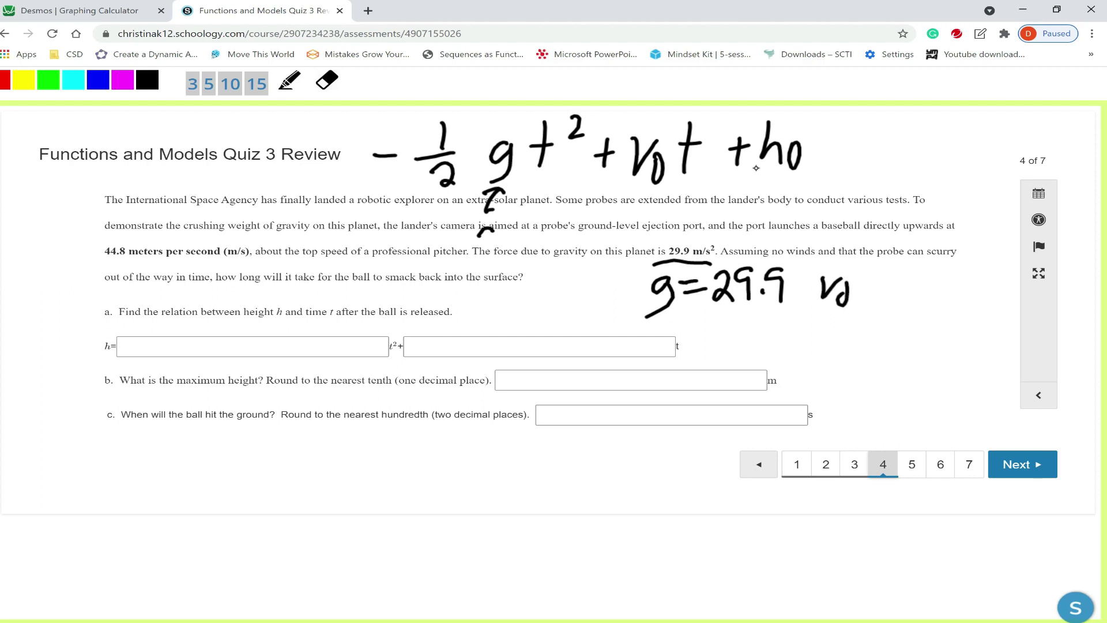
left_click_drag(855, 280, 868, 278)
mouse_move(857, 286)
left_mouse_down()
mouse_move(877, 276)
mouse_move(897, 290)
left_mouse_up()
mouse_move(892, 275)
left_mouse_down()
mouse_move(888, 304)
mouse_move(913, 289)
mouse_move(910, 305)
mouse_move(942, 274)
left_mouse_up()
left_click(923, 298)
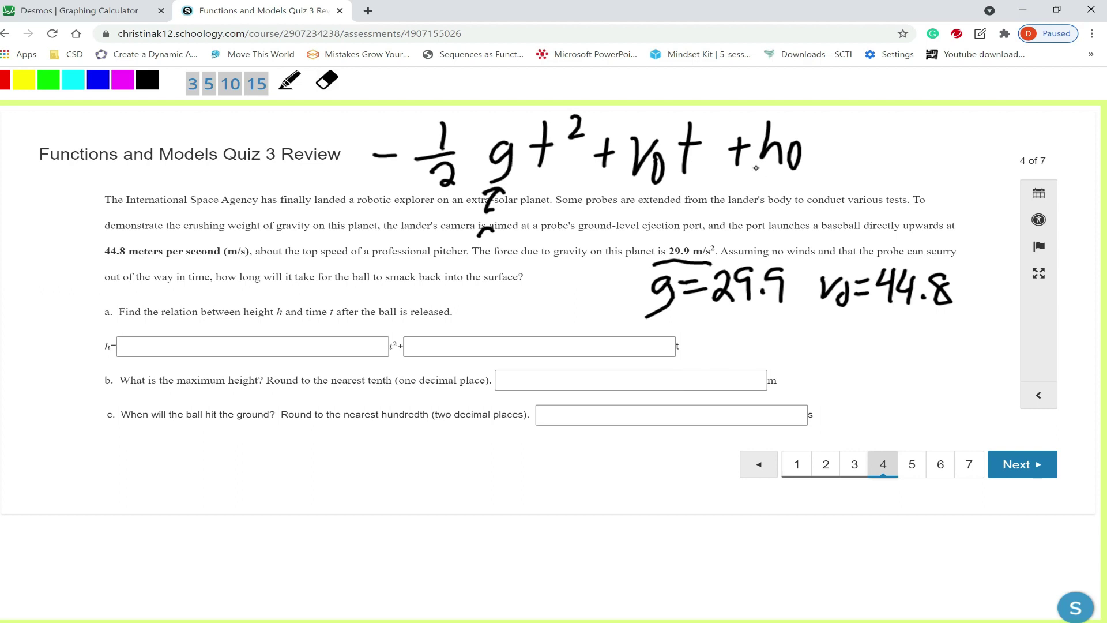
mouse_move(817, 319)
left_mouse_down()
mouse_move(834, 349)
mouse_move(879, 333)
mouse_move(886, 343)
left_mouse_up()
left_click_drag(908, 326, 906, 328)
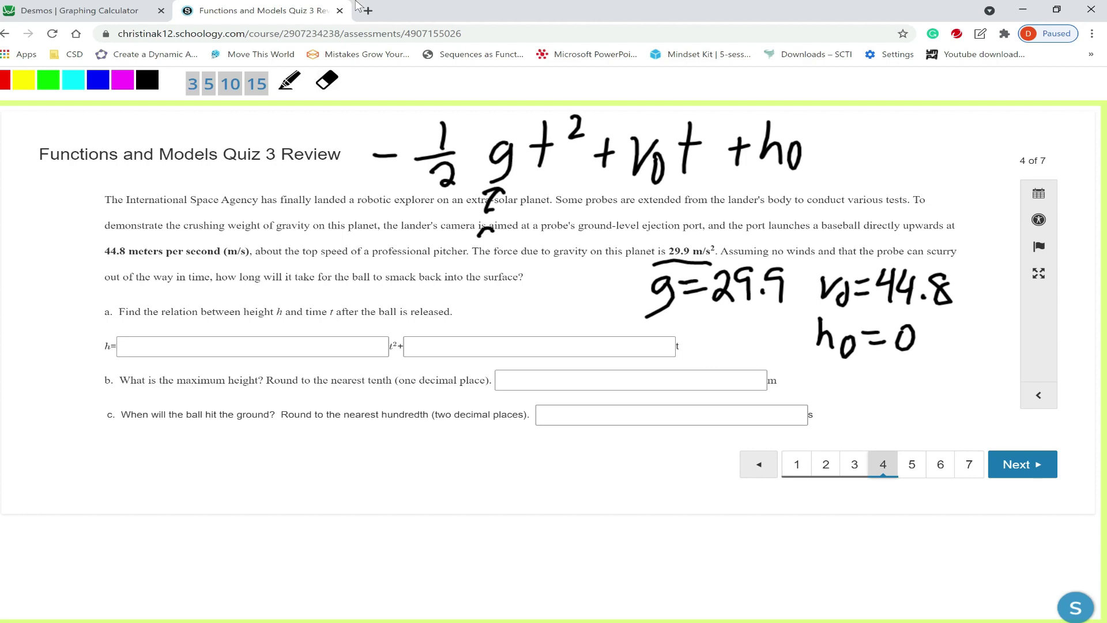
mouse_move(527, 456)
left_mouse_down()
mouse_move(529, 480)
mouse_move(553, 476)
mouse_move(525, 504)
mouse_move(548, 526)
left_mouse_up()
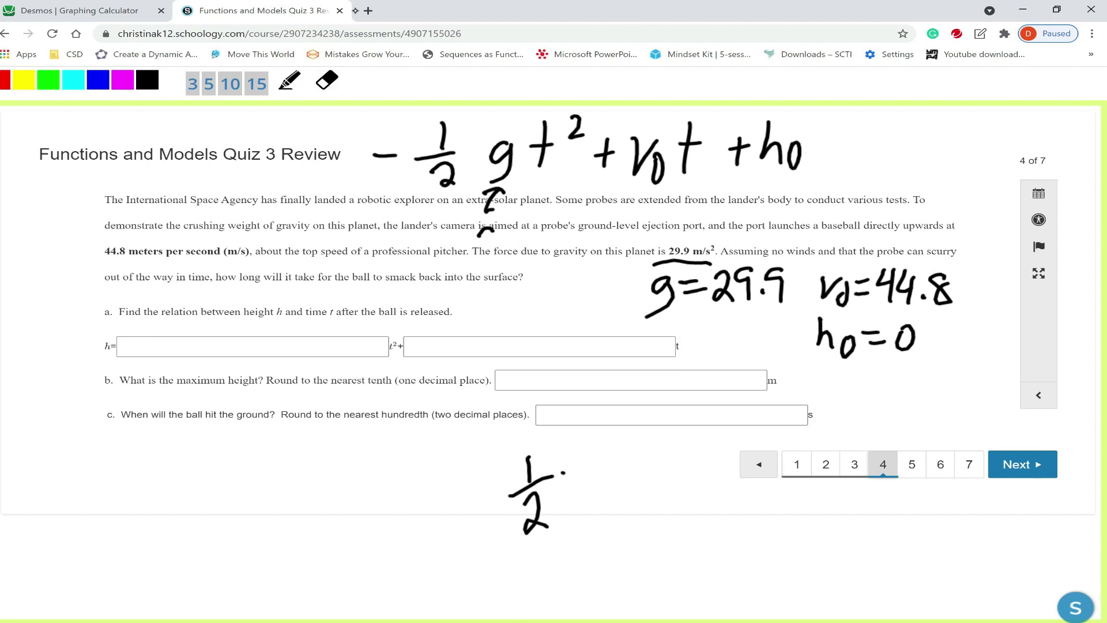
mouse_move(578, 457)
left_mouse_down()
mouse_move(597, 471)
mouse_move(607, 448)
mouse_move(610, 473)
mouse_move(623, 471)
mouse_move(638, 441)
mouse_move(646, 477)
left_mouse_up()
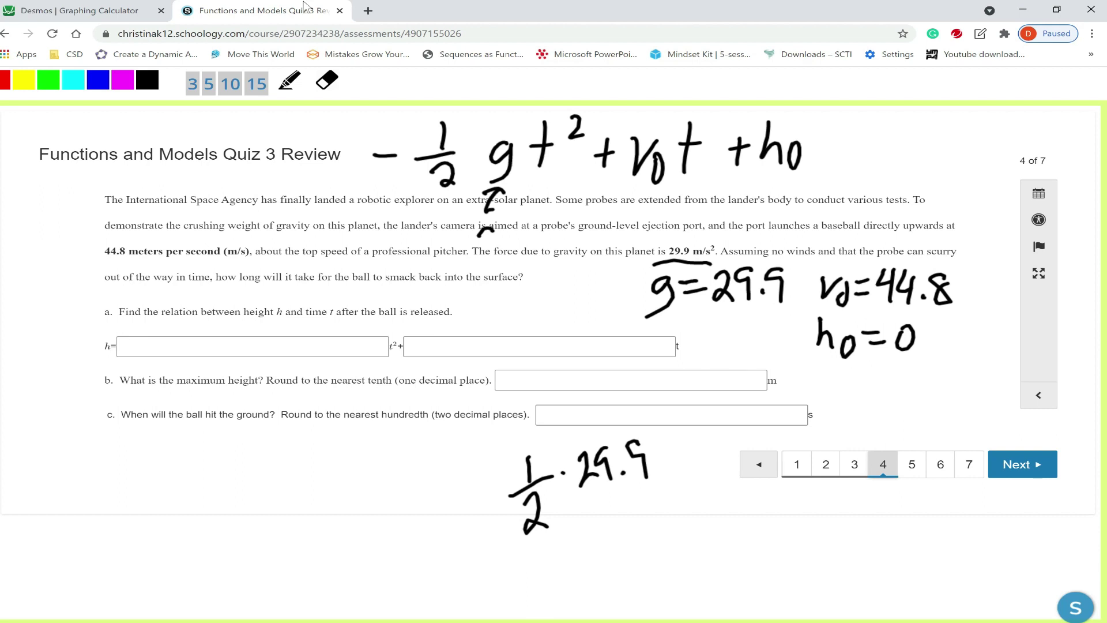
Step: Replace the old Desmos expression with 29.9/2, giving 14.95
left_click(92, 13)
left_click(318, 138)
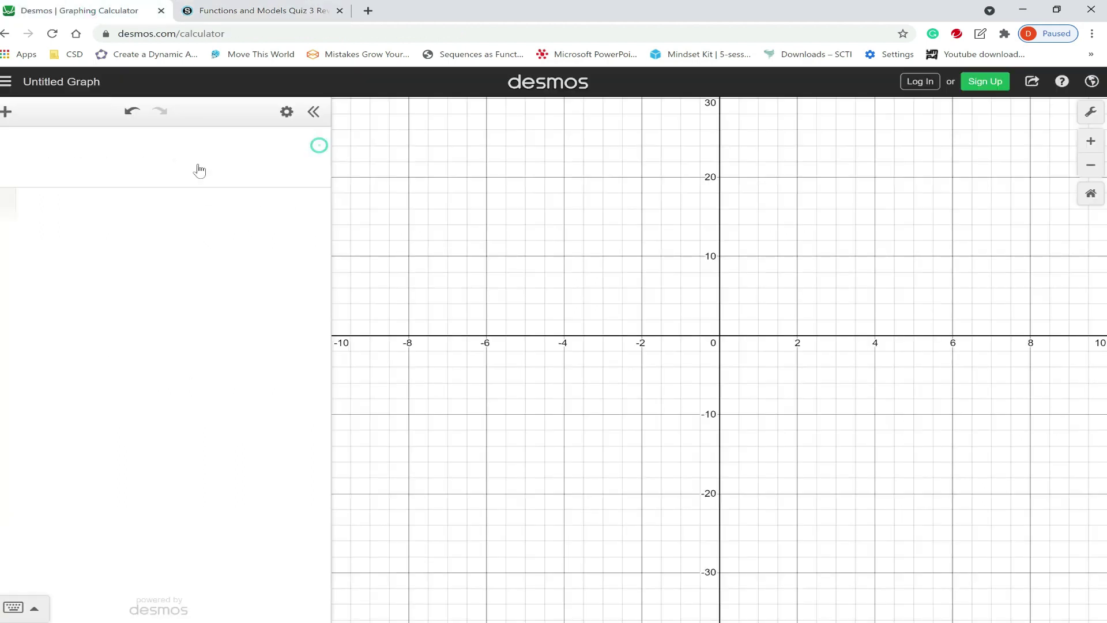
left_click(173, 168)
left_click(152, 141)
type("29.9")
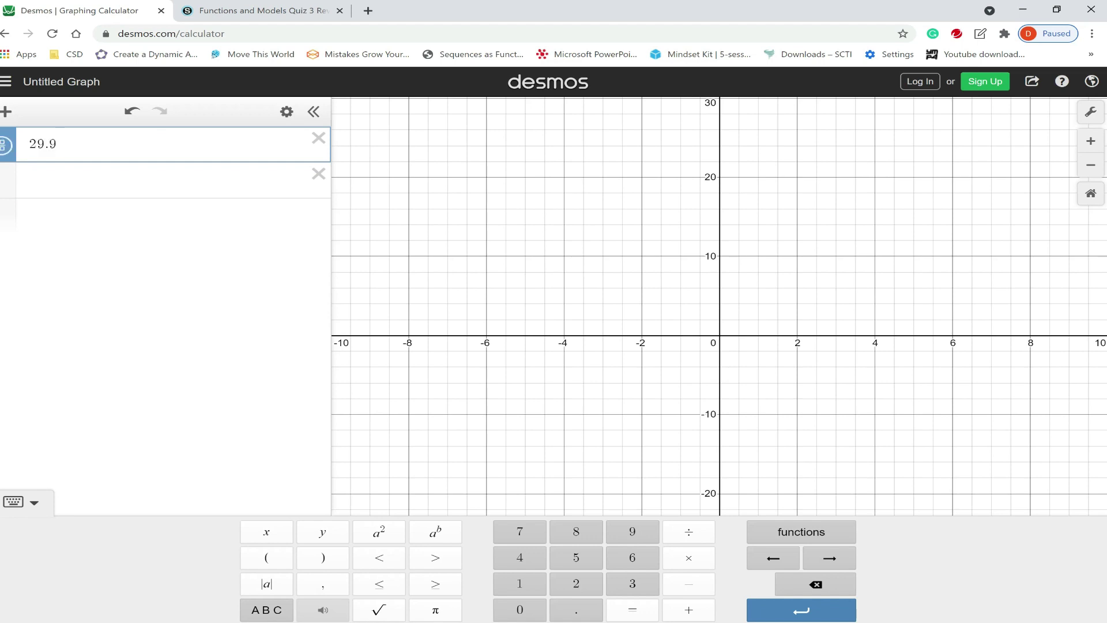
type("/2")
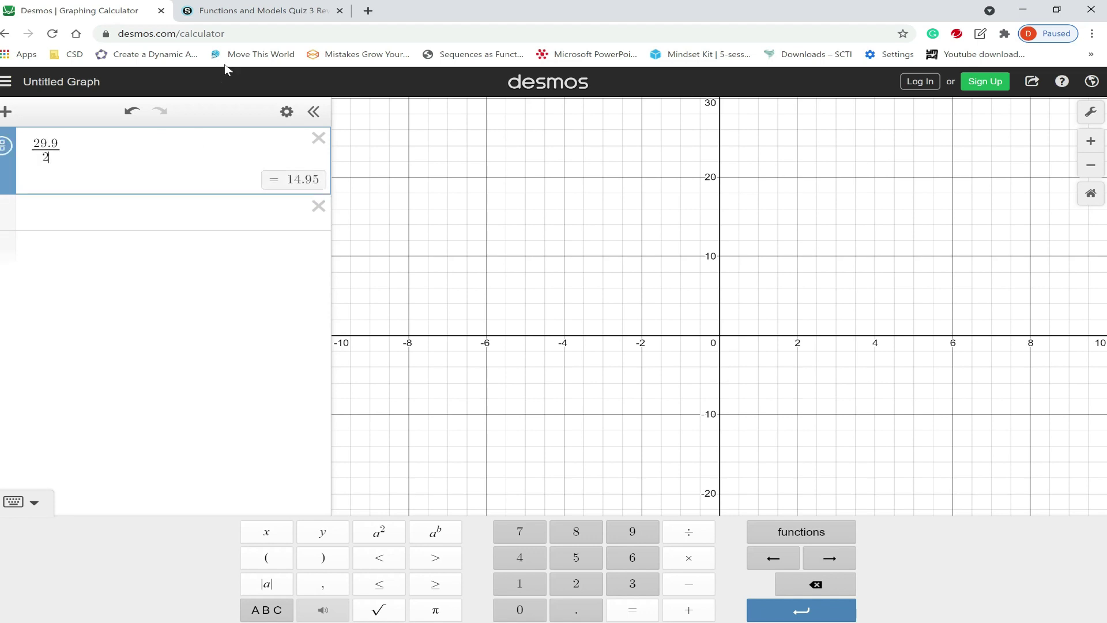
left_click(270, 14)
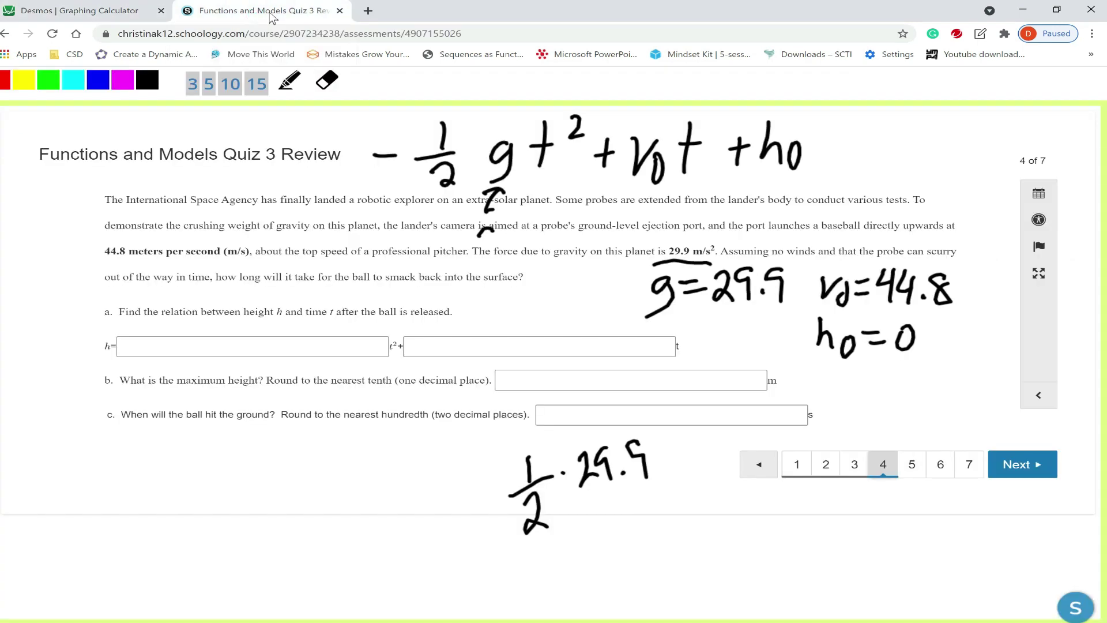
Step: Handwrite the height relation -14.95t² + 44.8t below the answer boxes
mouse_move(592, 526)
left_mouse_down()
mouse_move(605, 565)
mouse_move(624, 542)
mouse_move(621, 563)
left_mouse_up()
left_click(642, 545)
left_click_drag(657, 518, 670, 549)
left_click_drag(695, 511, 683, 543)
left_click_drag(541, 569, 560, 564)
left_click_drag(724, 496, 716, 536)
mouse_move(704, 523)
left_mouse_down()
mouse_move(751, 510)
mouse_move(777, 531)
mouse_move(778, 519)
left_mouse_up()
left_click_drag(798, 496, 809, 514)
mouse_move(812, 490)
left_mouse_down()
mouse_move(796, 511)
mouse_move(813, 519)
mouse_move(841, 526)
left_mouse_up()
left_click(853, 526)
mouse_move(876, 491)
left_mouse_down()
mouse_move(878, 514)
mouse_move(877, 497)
mouse_move(897, 526)
left_mouse_up()
left_click_drag(888, 510, 916, 503)
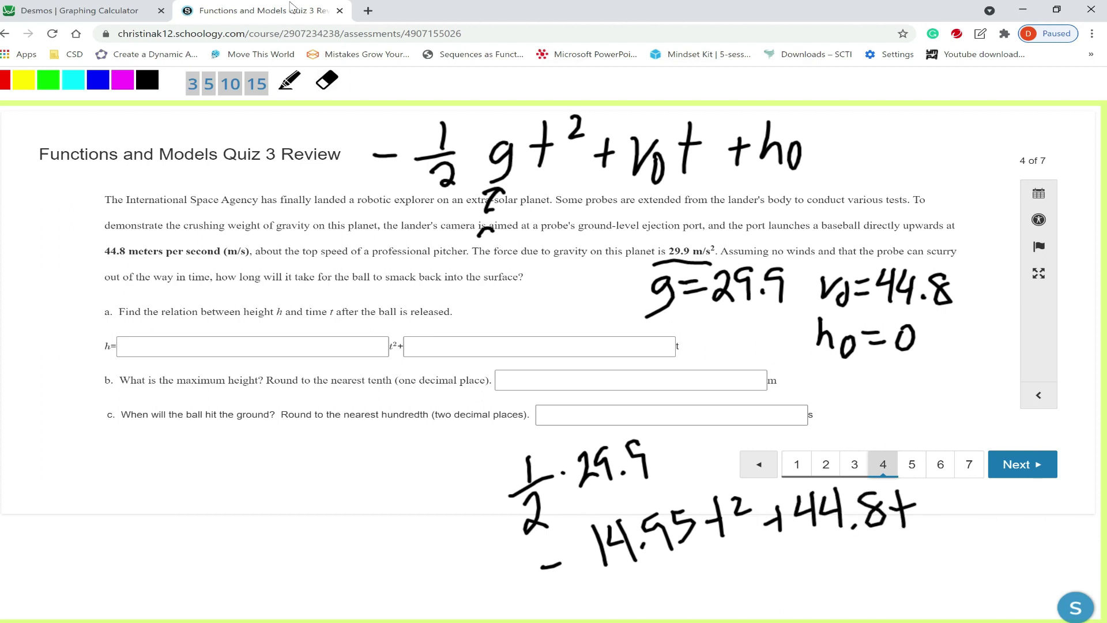
Step: Type -14.95 and 44.8 into the part a boxes and highlight part b's rounding note
left_click(980, 33)
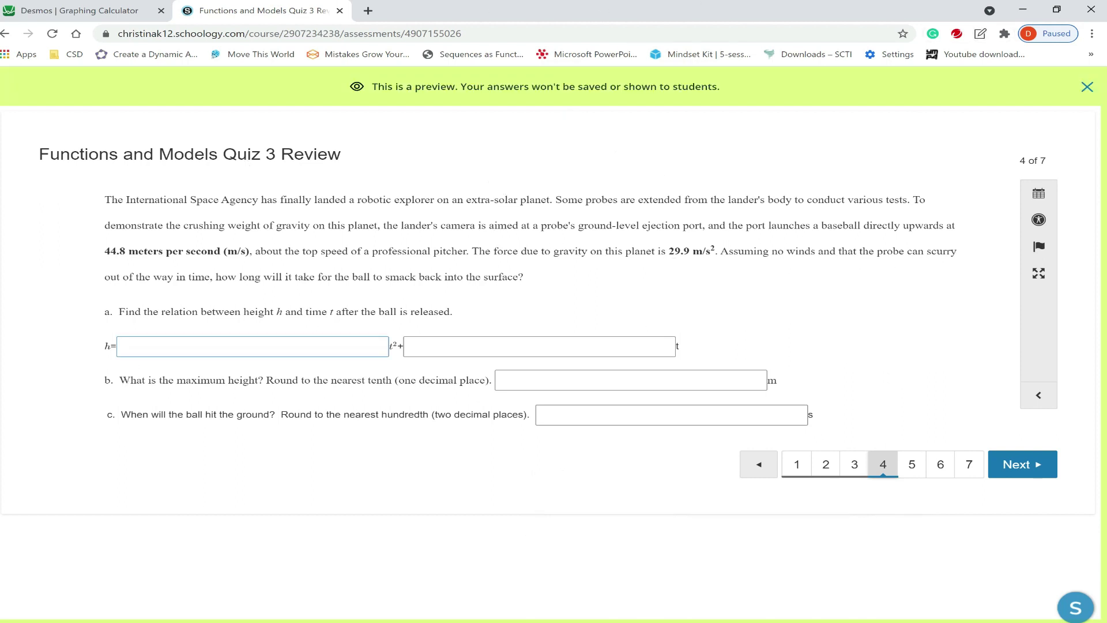
type("-14")
type(".95")
type("44.8")
left_click_drag(266, 380, 494, 389)
Step: Graph -14.95x² + 44.8x in Desmos, checking the coefficients against the quiz
left_click(114, 21)
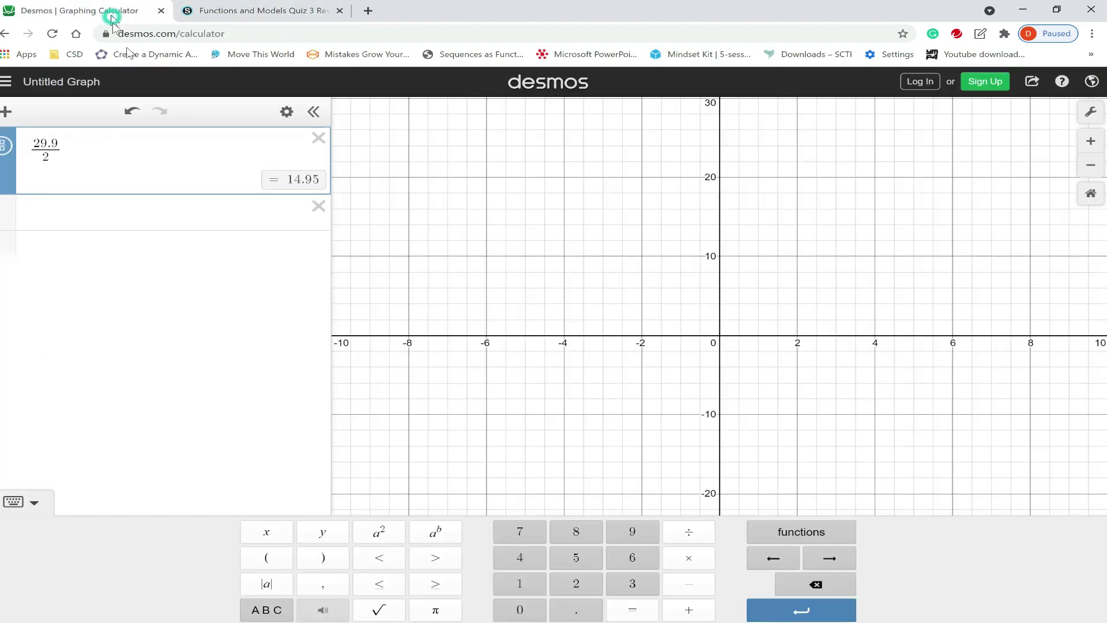
left_click_drag(248, 162, 136, 163)
type("-")
type("1")
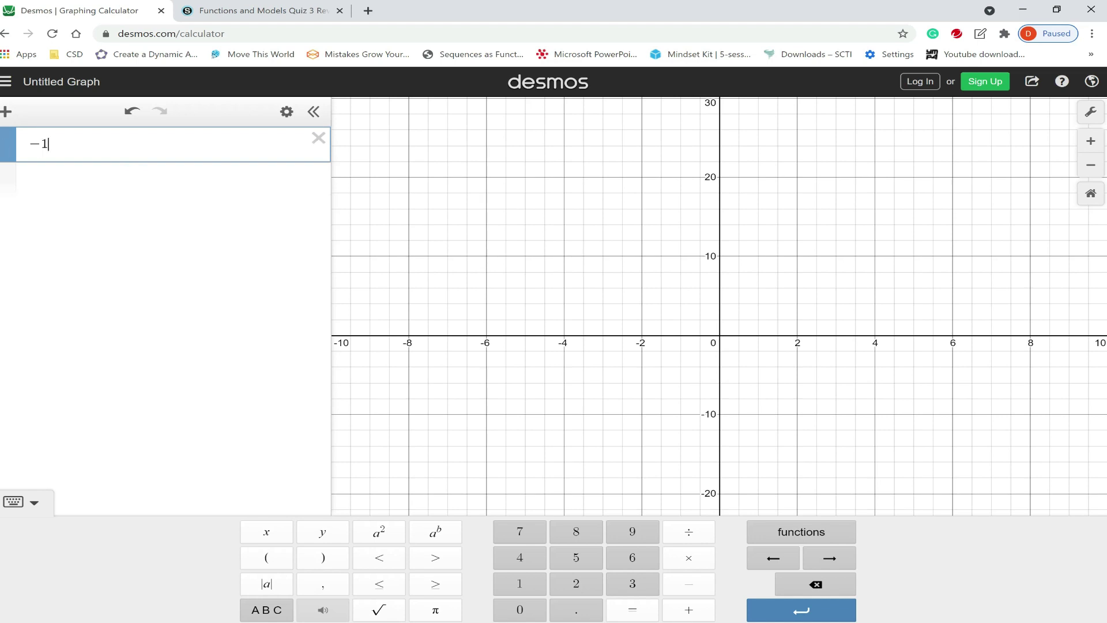
type("4.95x")
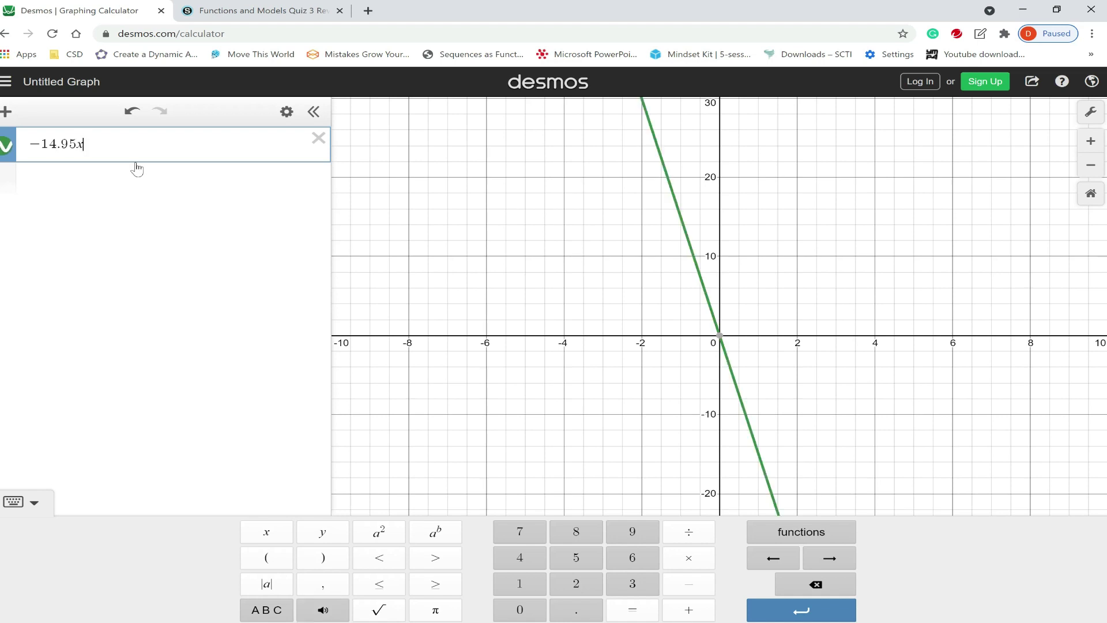
type("^2")
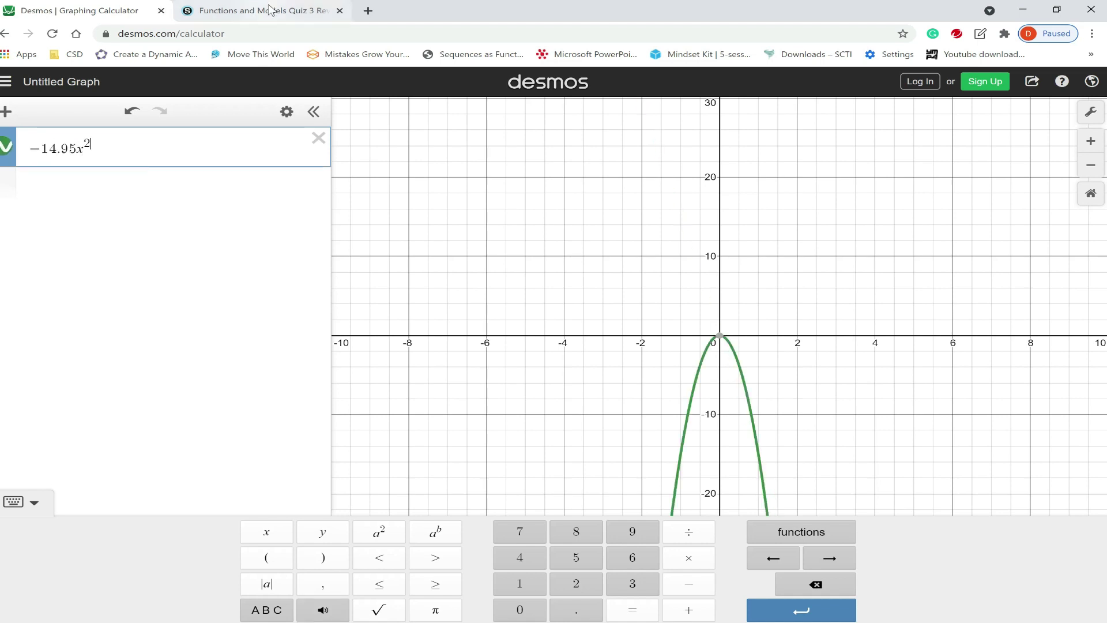
left_click(260, 11)
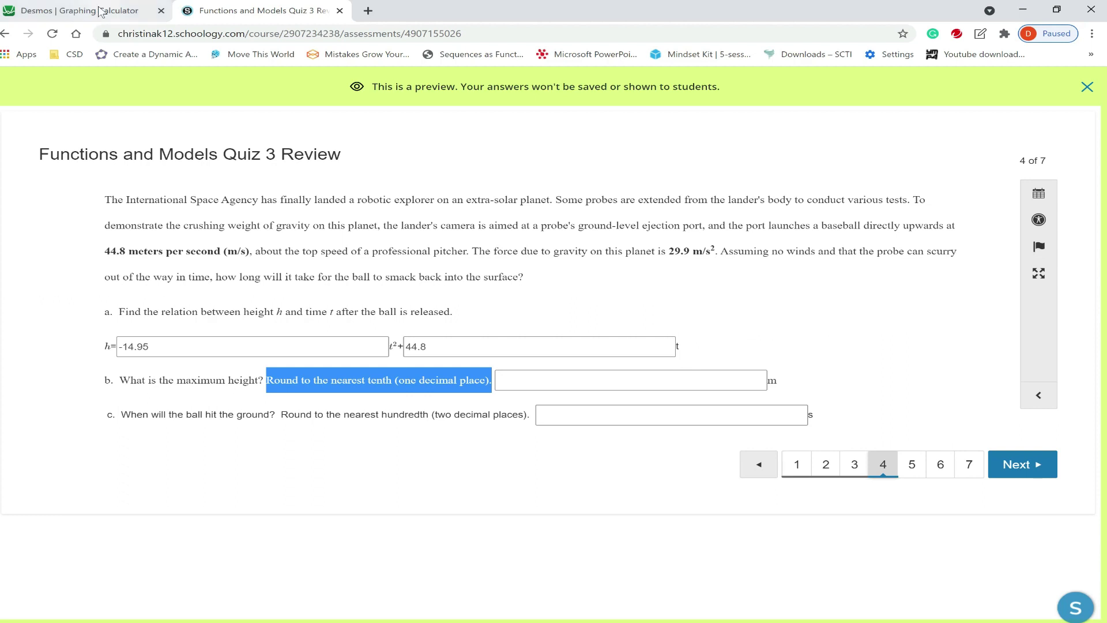
left_click(101, 8)
type("+ 44.8x")
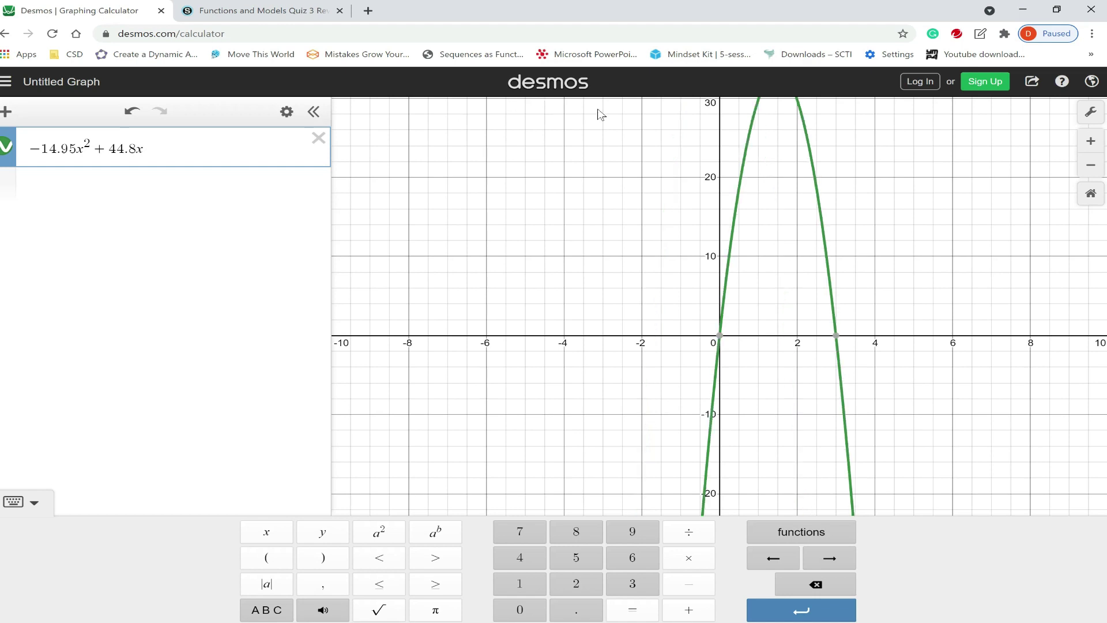
Step: Zoom out and label the parabola's vertex at (1.498, 33.563)
left_click(15, 501)
left_click(1091, 165)
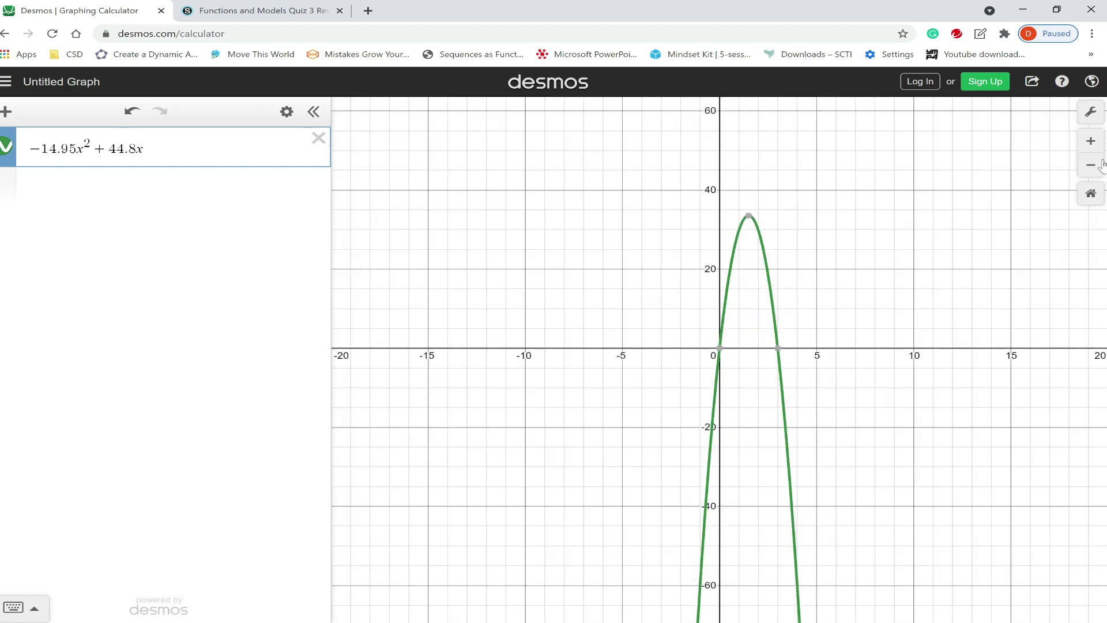
left_click(749, 216)
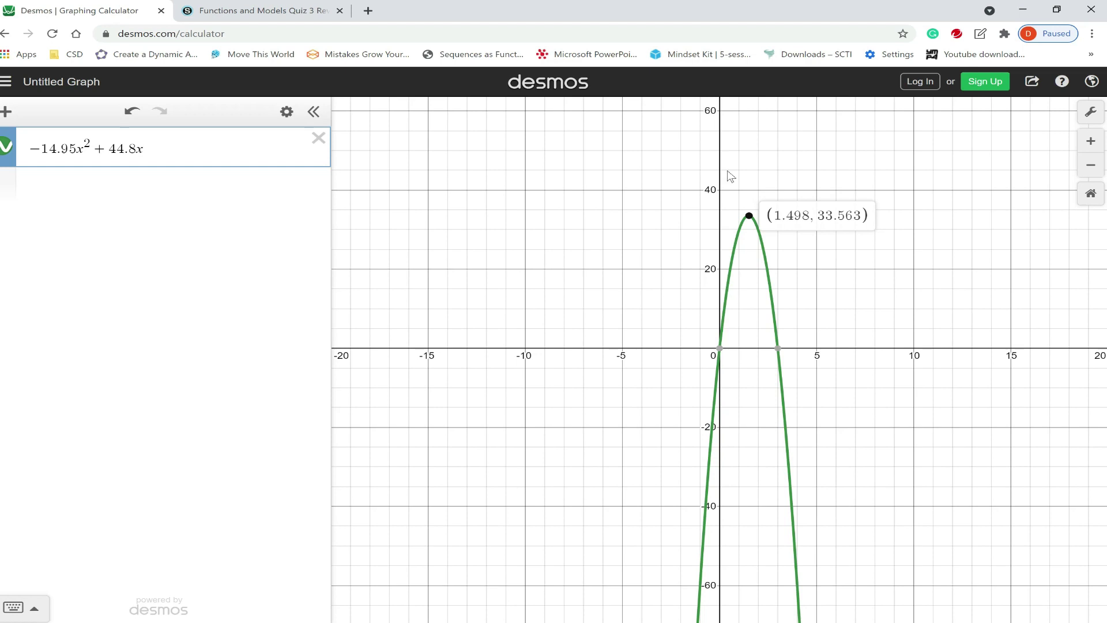
left_click(867, 218)
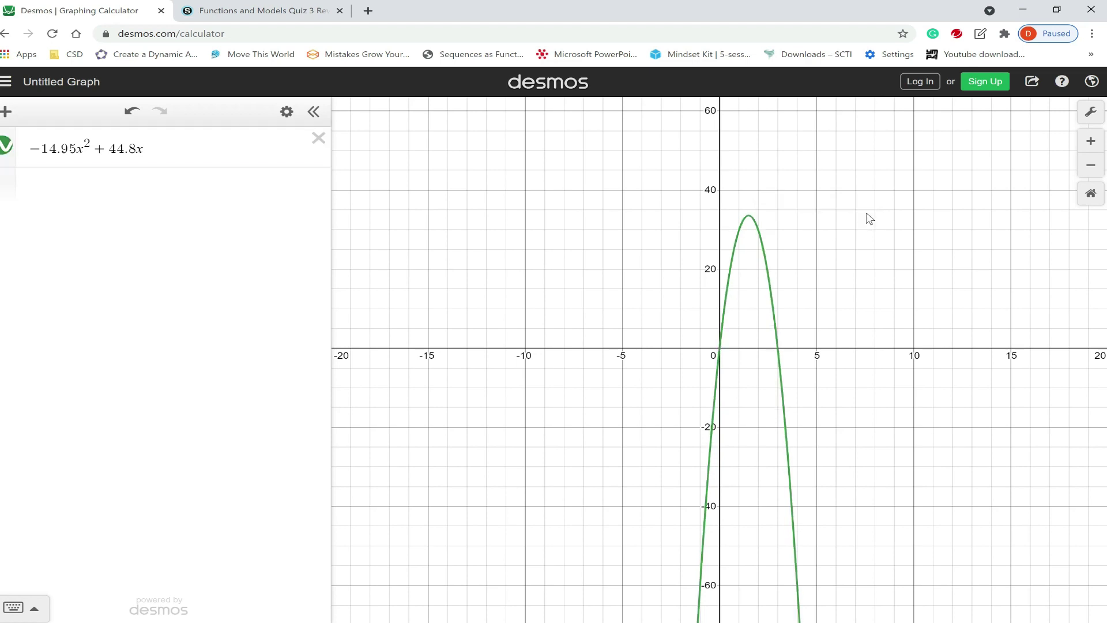
left_click(748, 219)
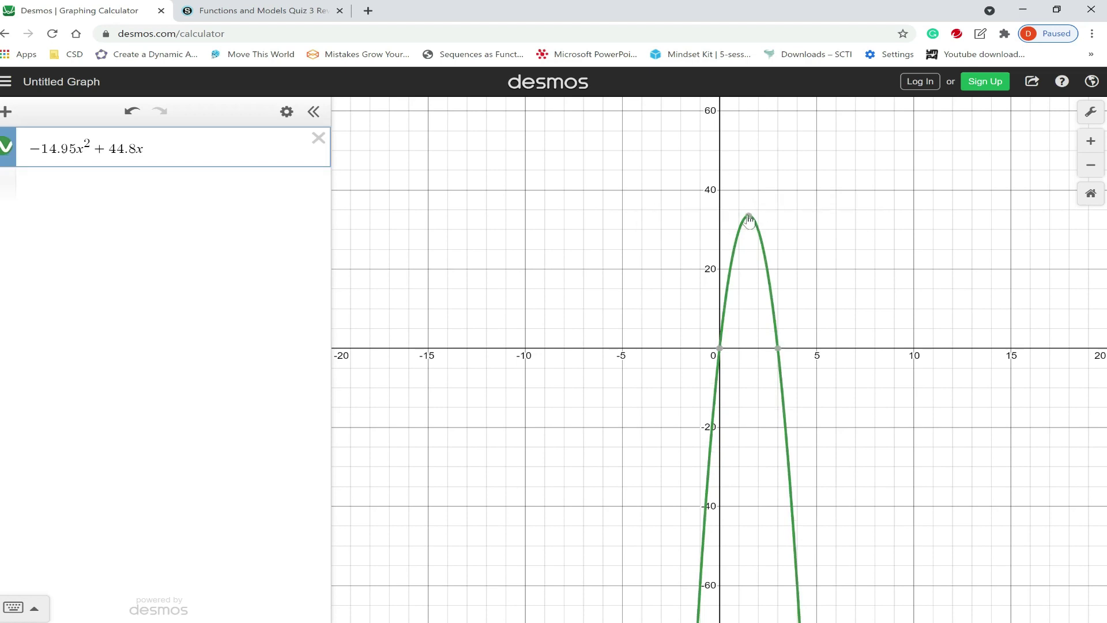
right_click(756, 216)
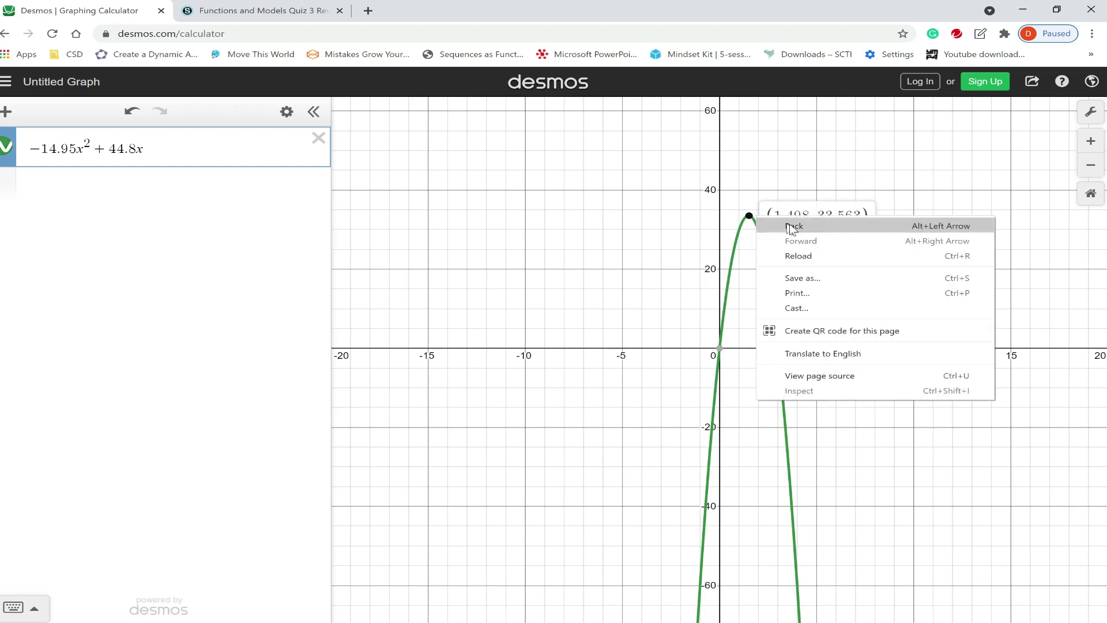
left_click(786, 166)
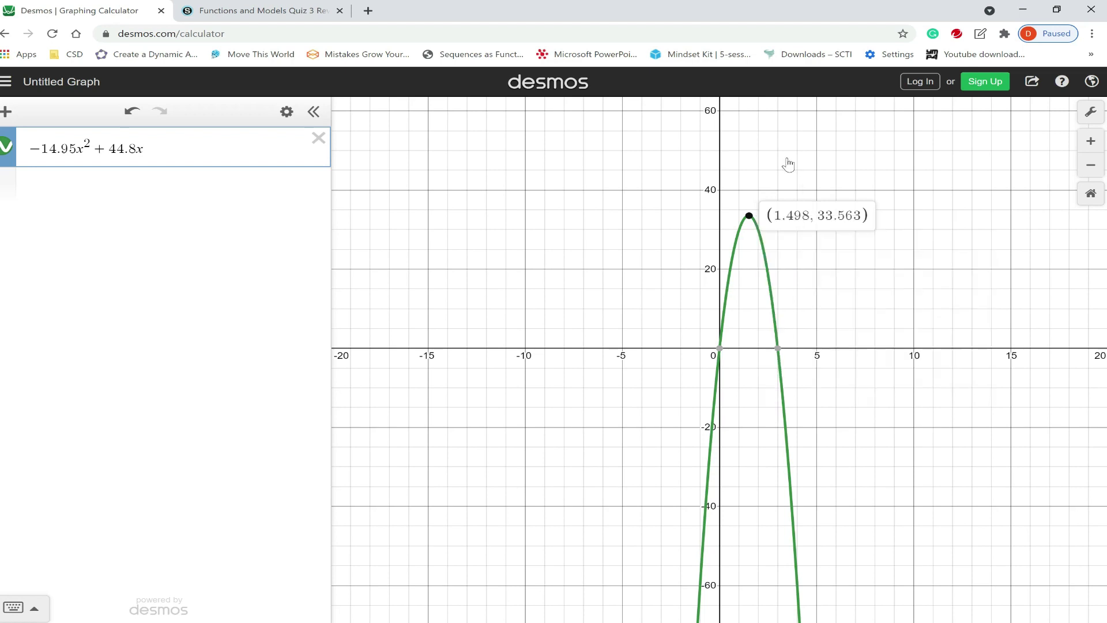
left_click(749, 219)
left_click(748, 219)
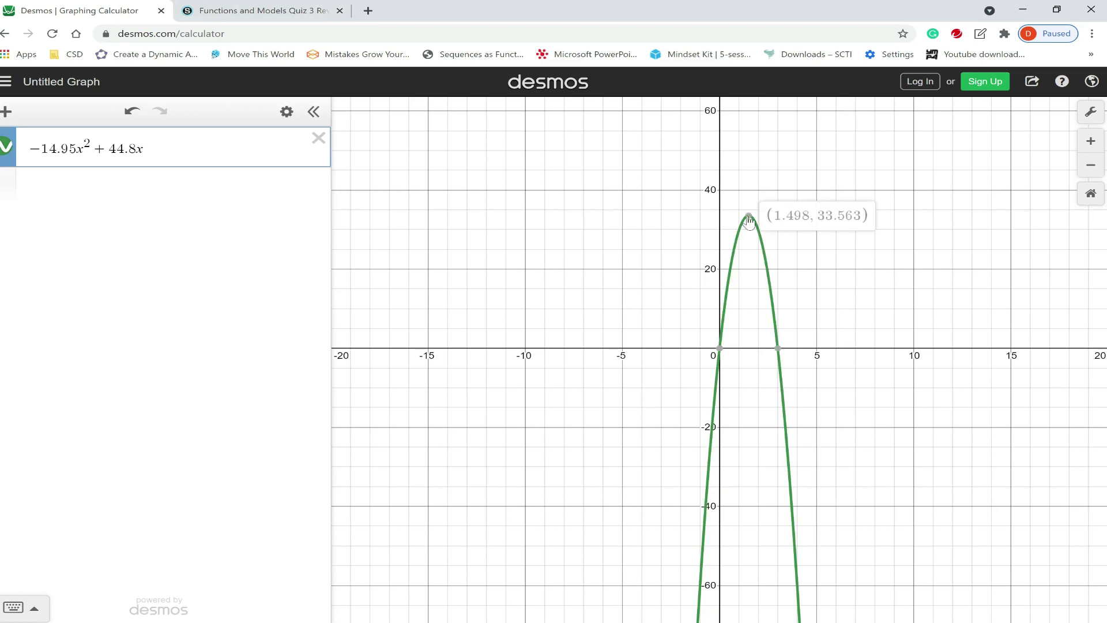
Step: Enter 33.6 as the maximum height in the quiz's part b field
left_click(310, 10)
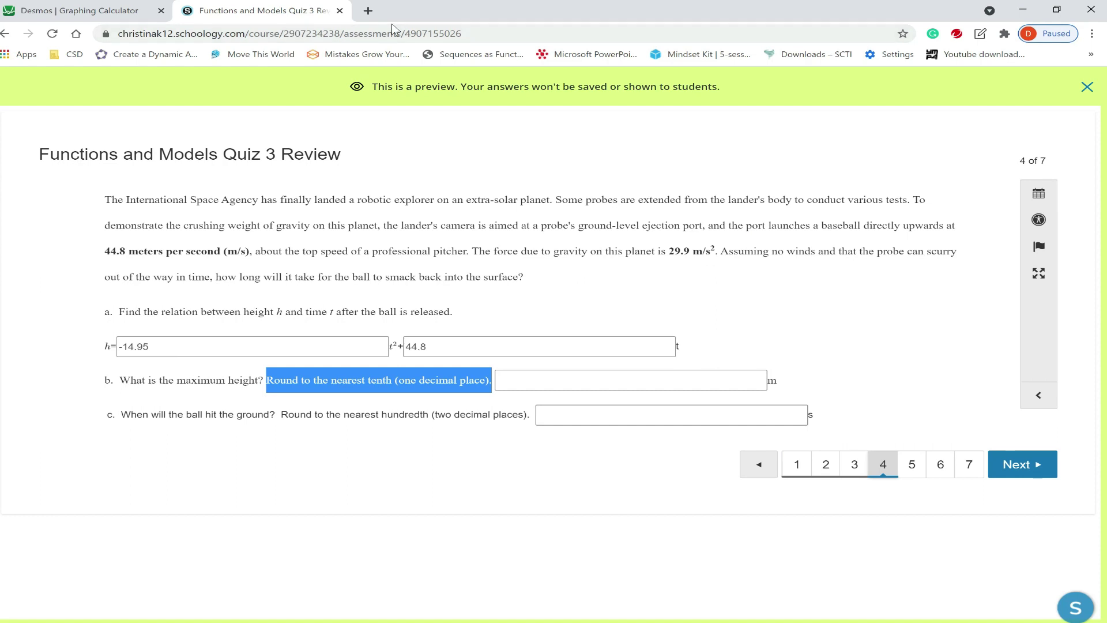
left_click(81, 10)
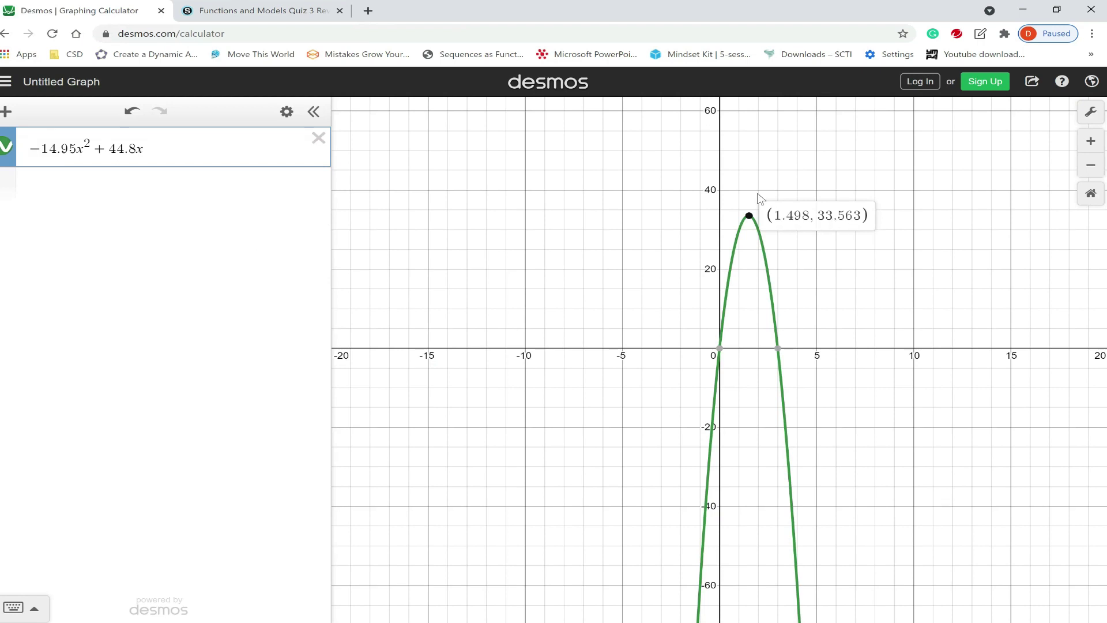
left_click(237, 12)
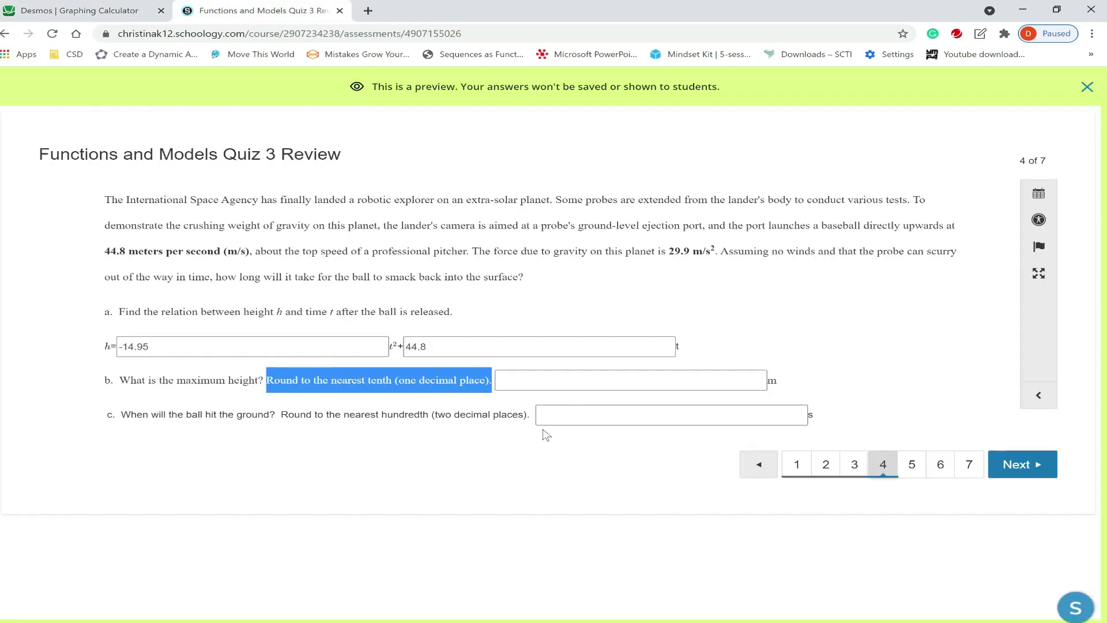
left_click(514, 369)
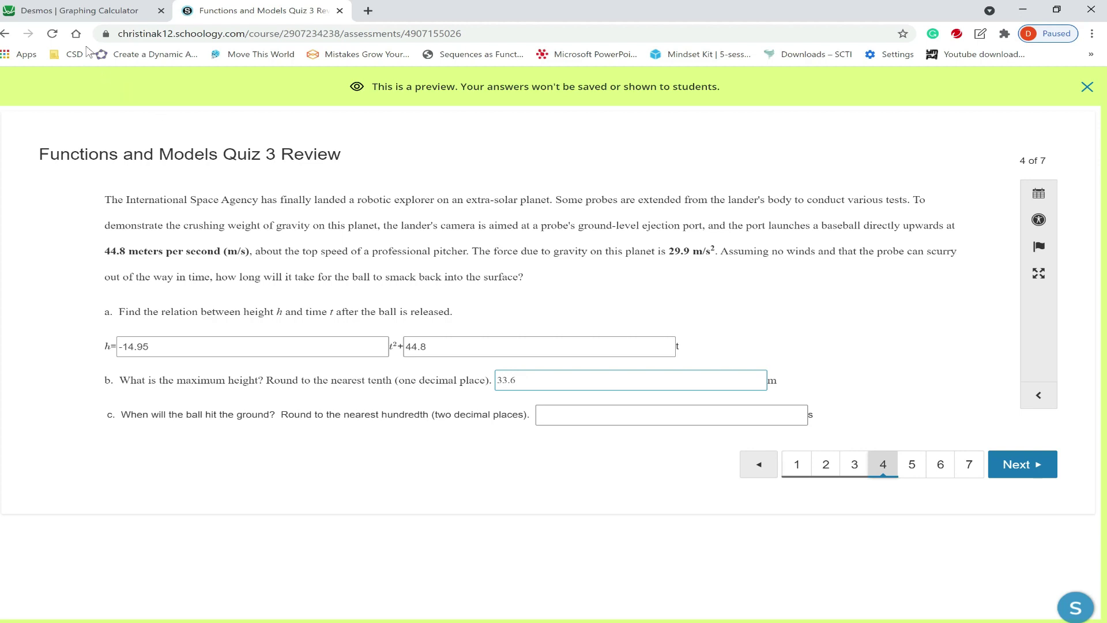
left_click(95, 13)
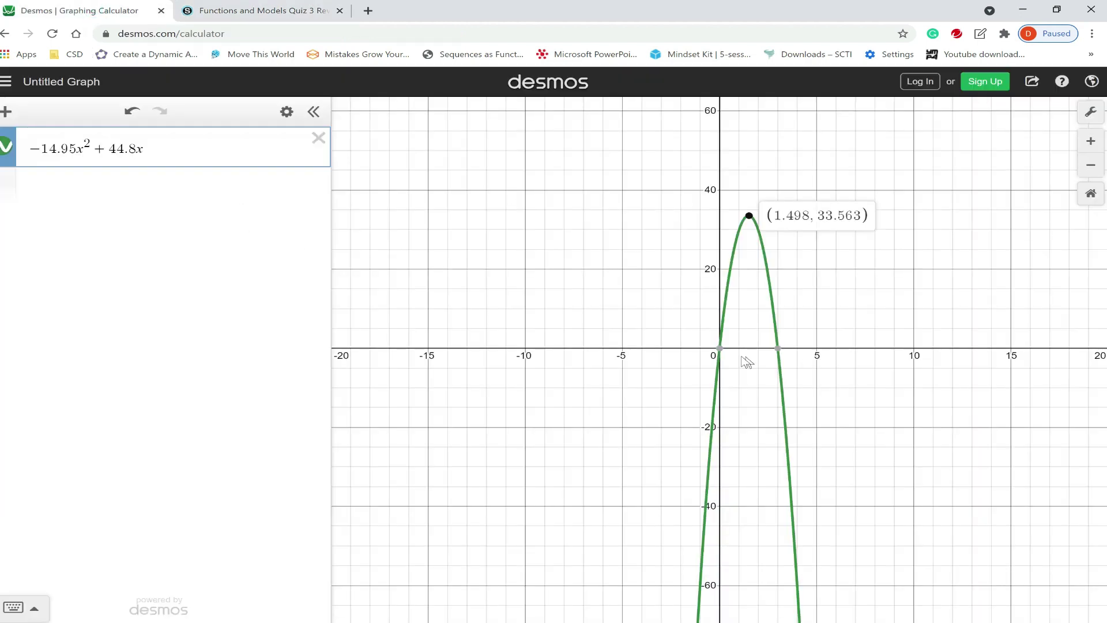
Step: Label the x-intercepts (0, 0) and (2.997, 0), then enter 2.99 for part c
left_click(721, 348)
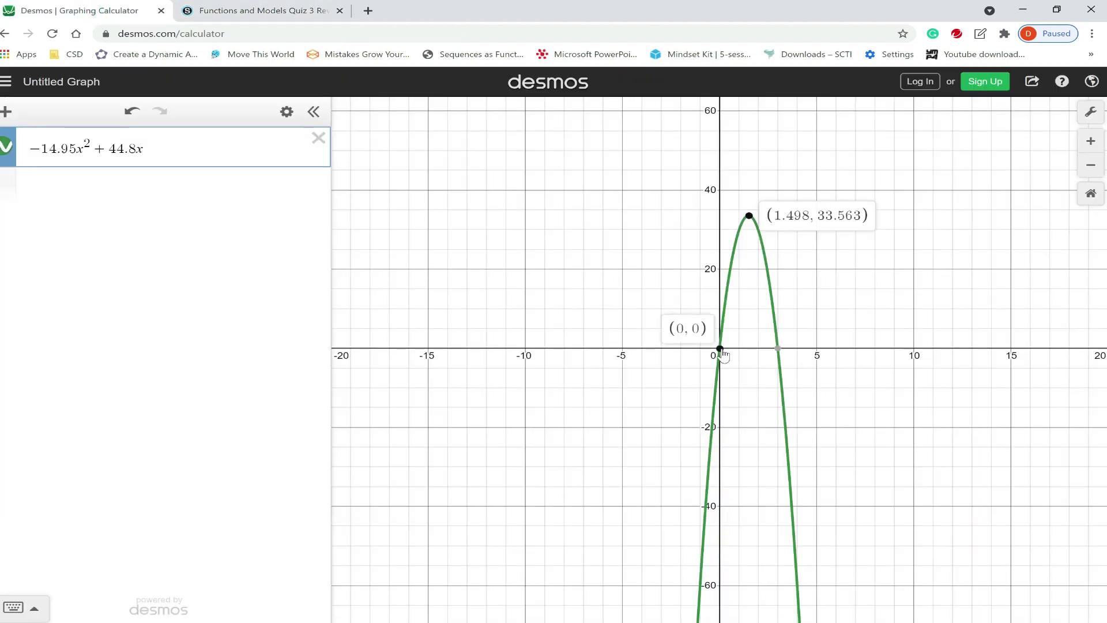
left_click(778, 349)
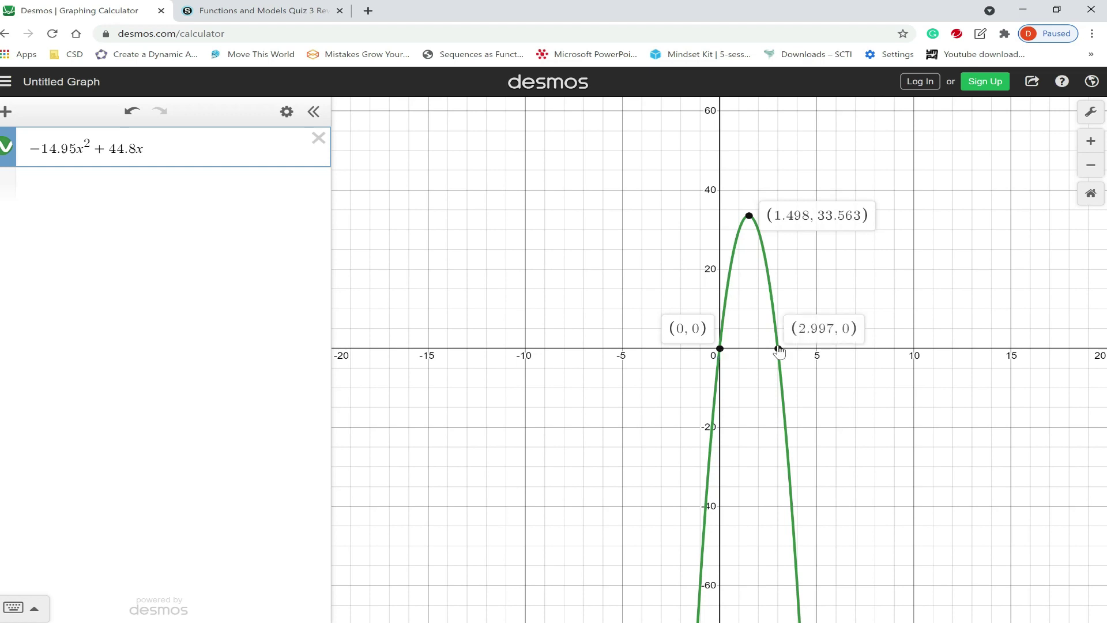
left_click(239, 9)
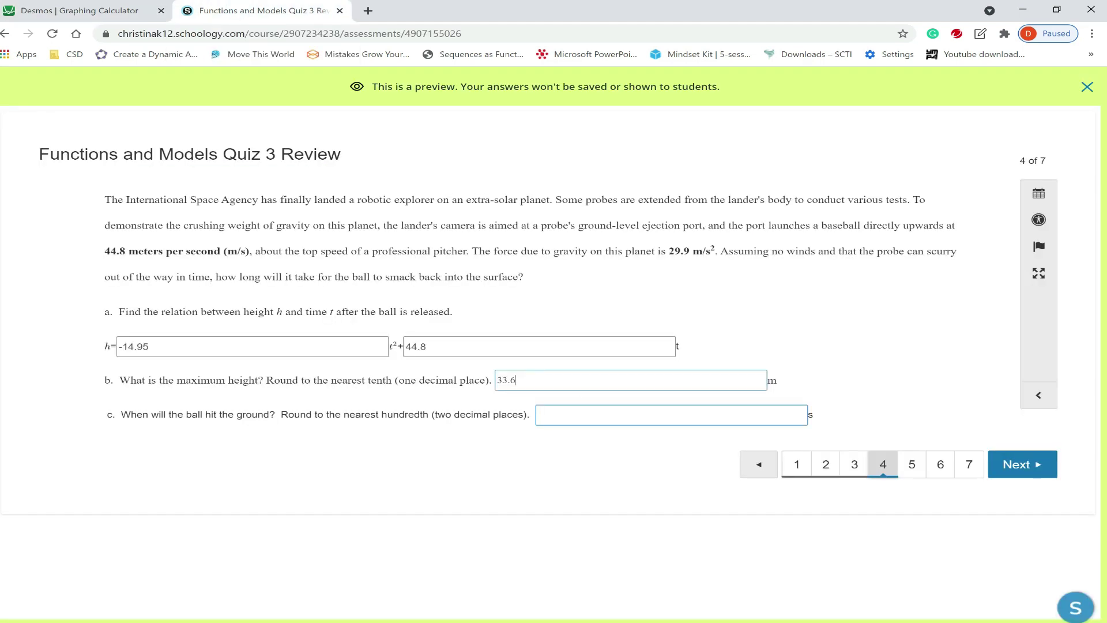
left_click(538, 415)
type("2.99")
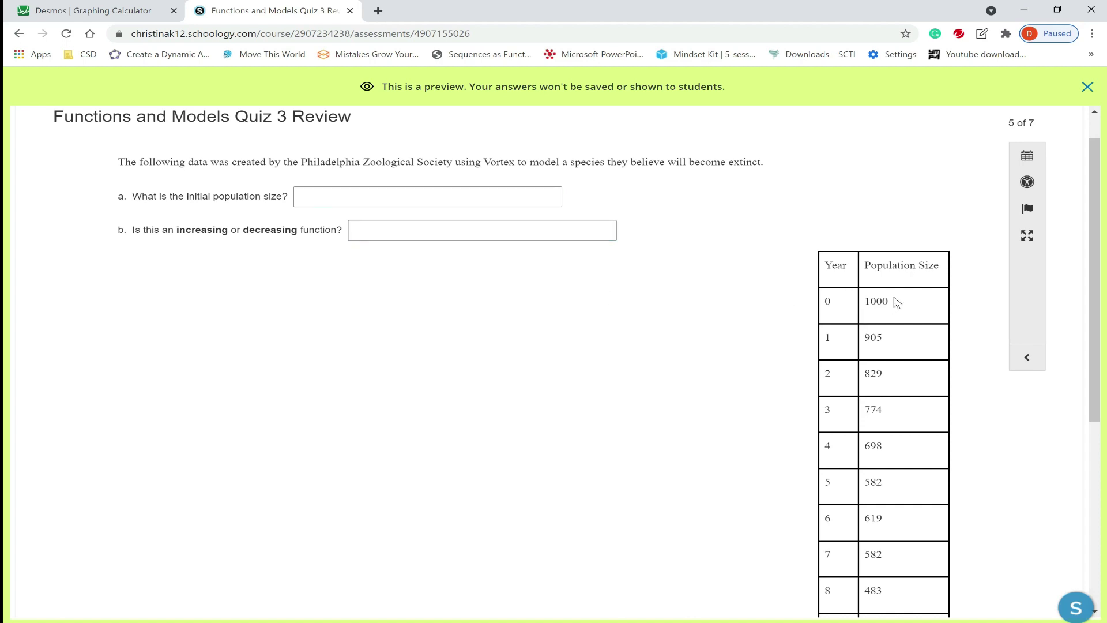
Step: Enter 1000 as question 5's initial population in field a
left_click(482, 230)
left_click(391, 199)
type("1")
type("0")
key("BackSpace")
type("000")
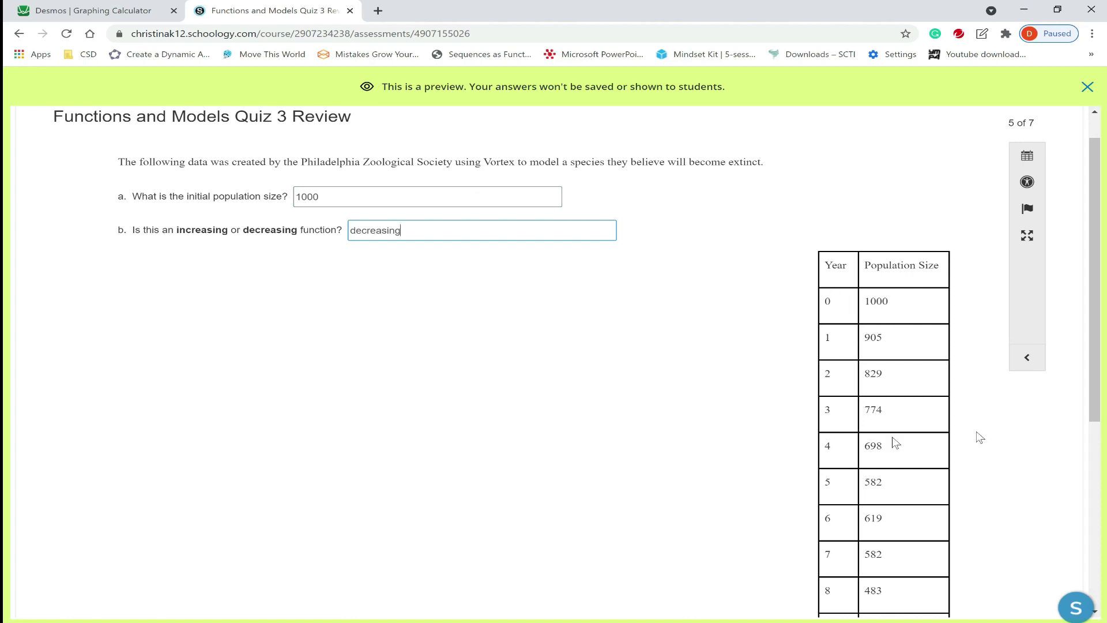
scroll(1000, 414, "down", 1)
scroll(999, 413, "down", 4)
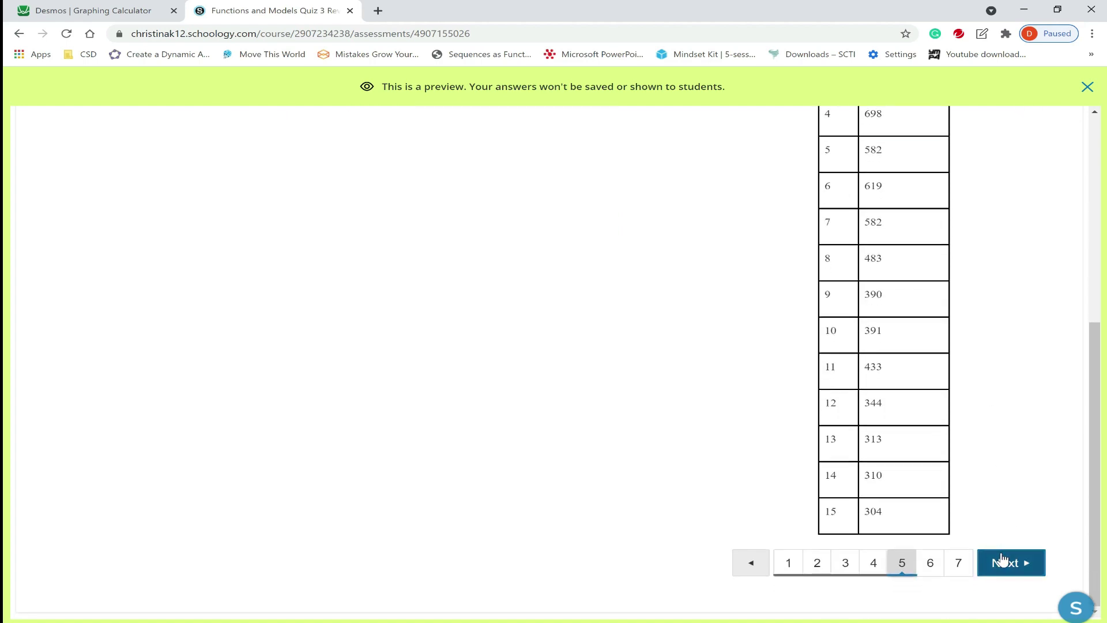
Step: Advance the Schoology quiz to question 6 of 7, about which model best fits the population data
left_click(1001, 561)
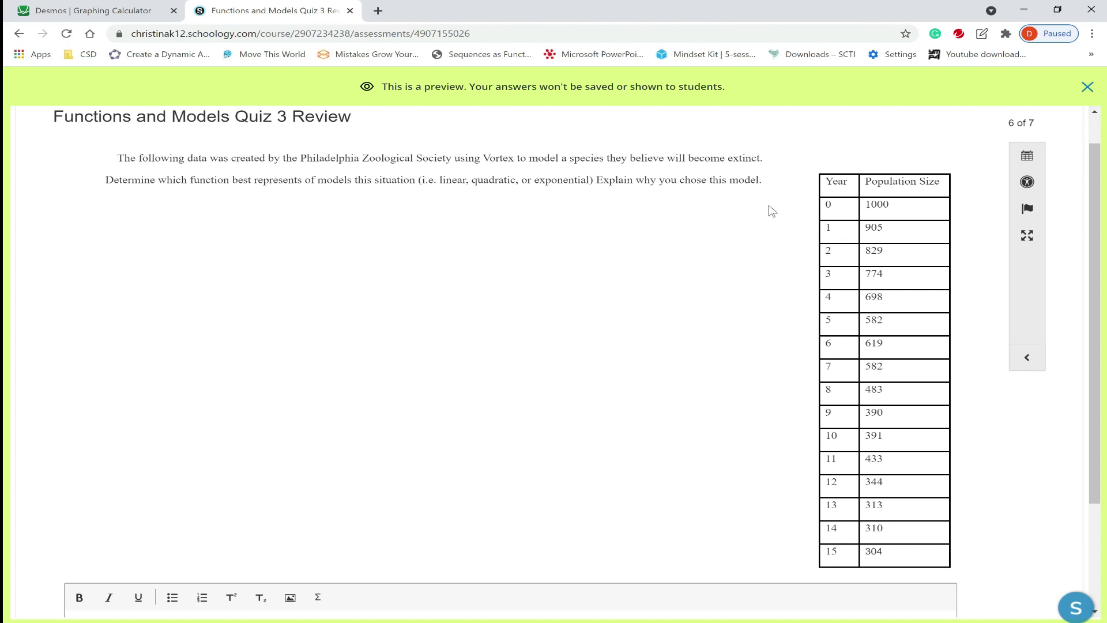
Step: In Desmos, delete the parabola expression and insert a new empty table
left_click(145, 10)
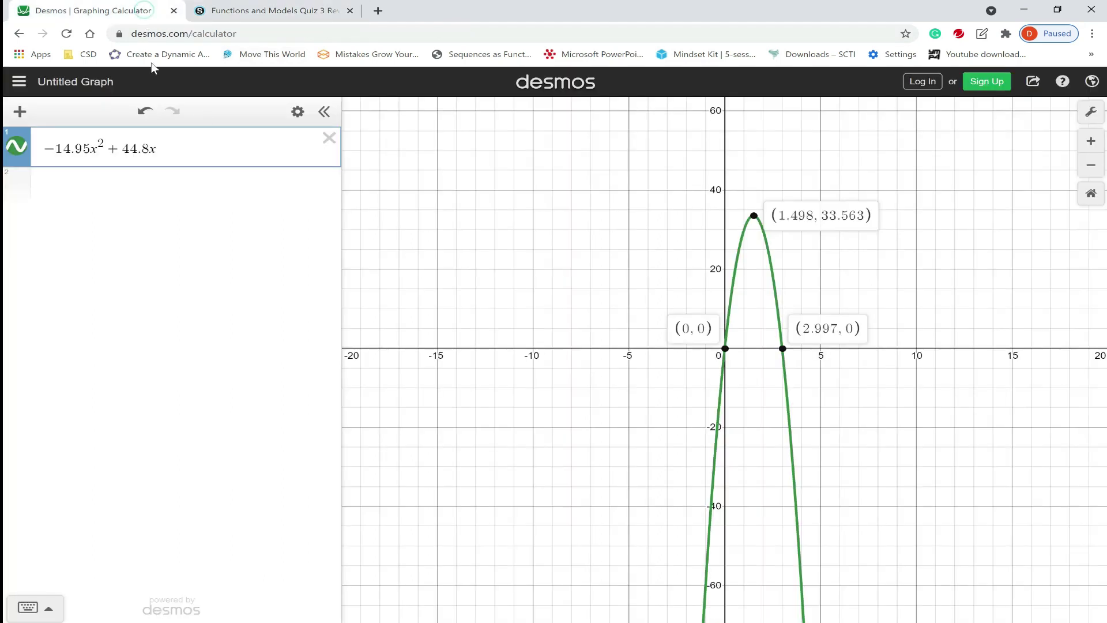
left_click(329, 138)
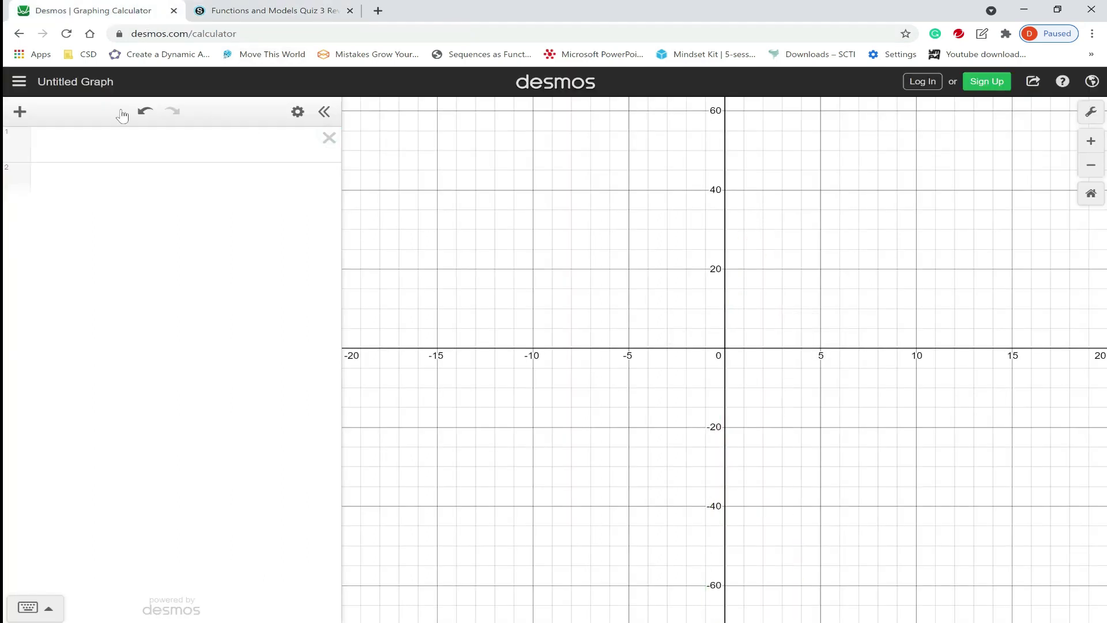
left_click(20, 111)
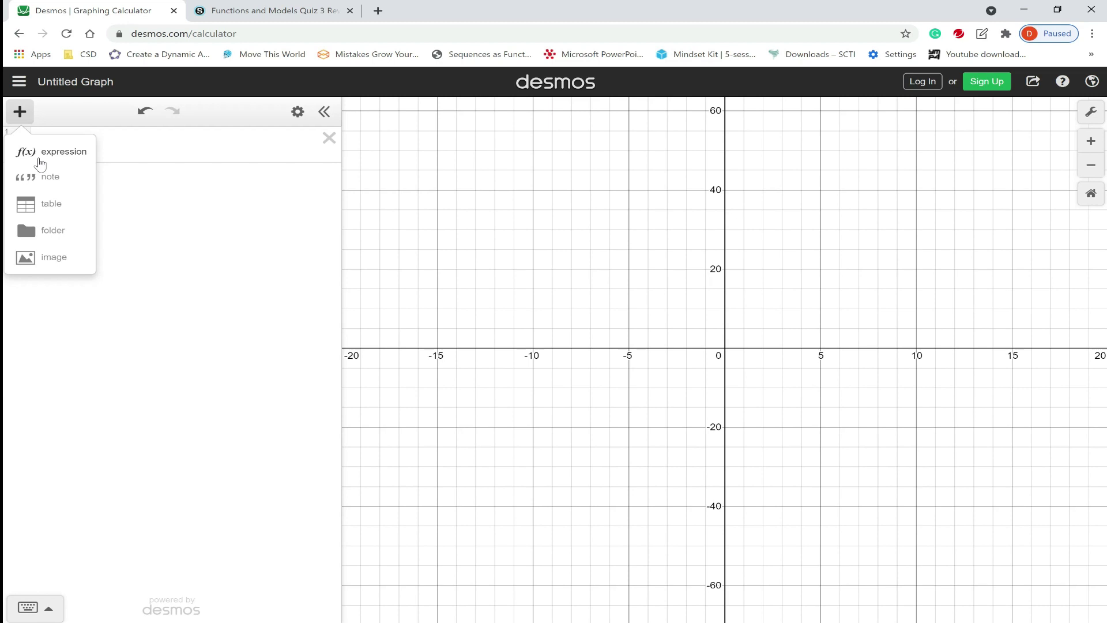
left_click(51, 203)
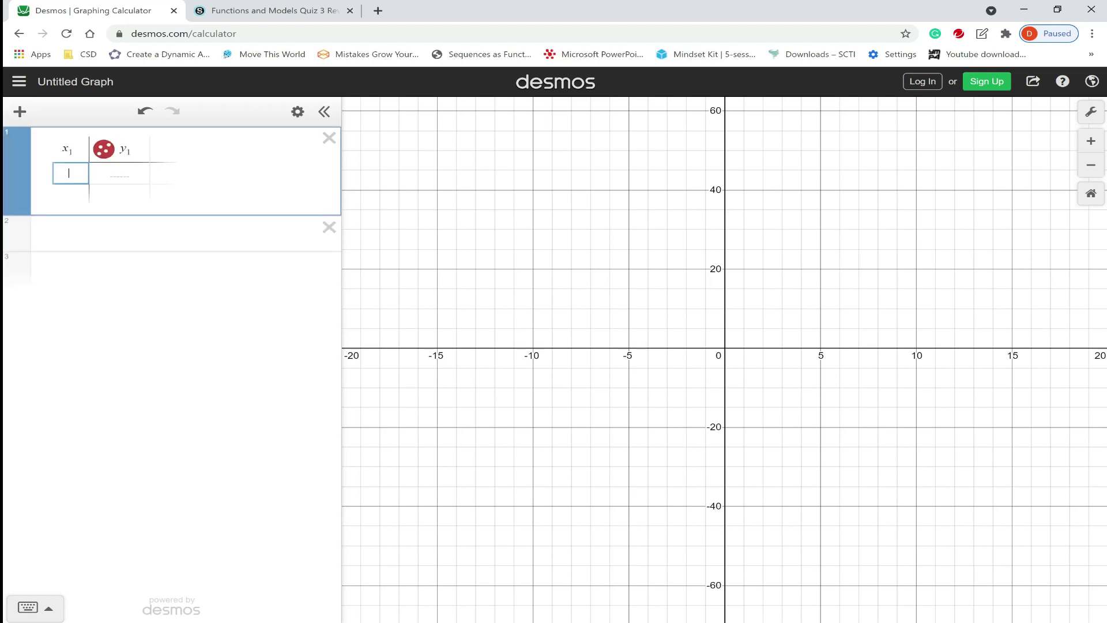
Step: Fill the x₁ column with the years 0 through 15
type("0")
key("Return")
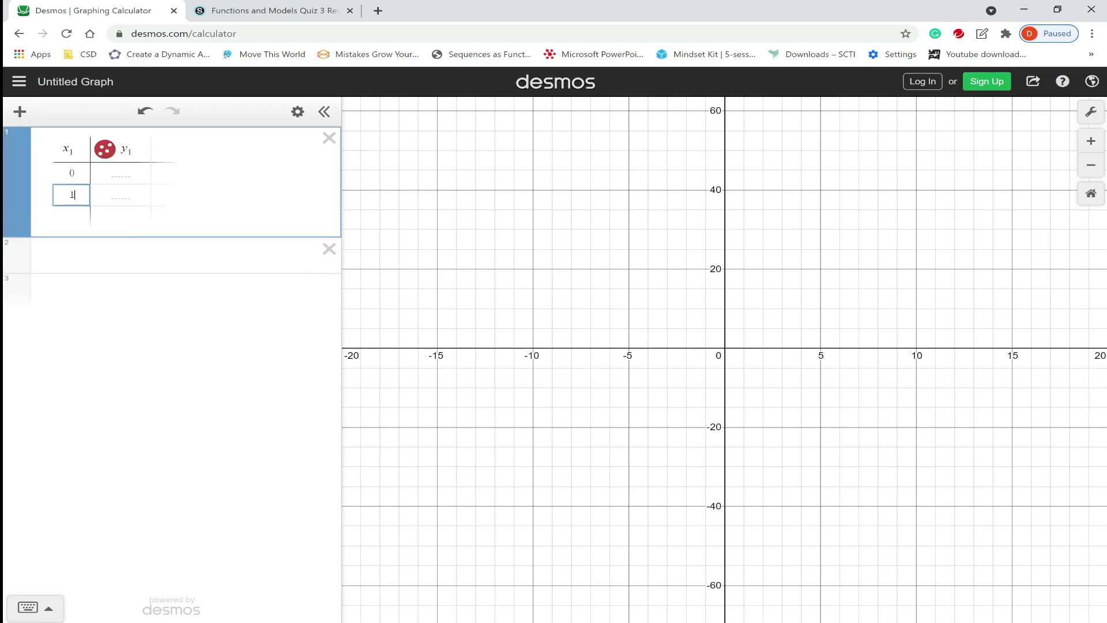
type("1")
key("Return")
type("2")
key("Return")
key("Return")
key("Return")
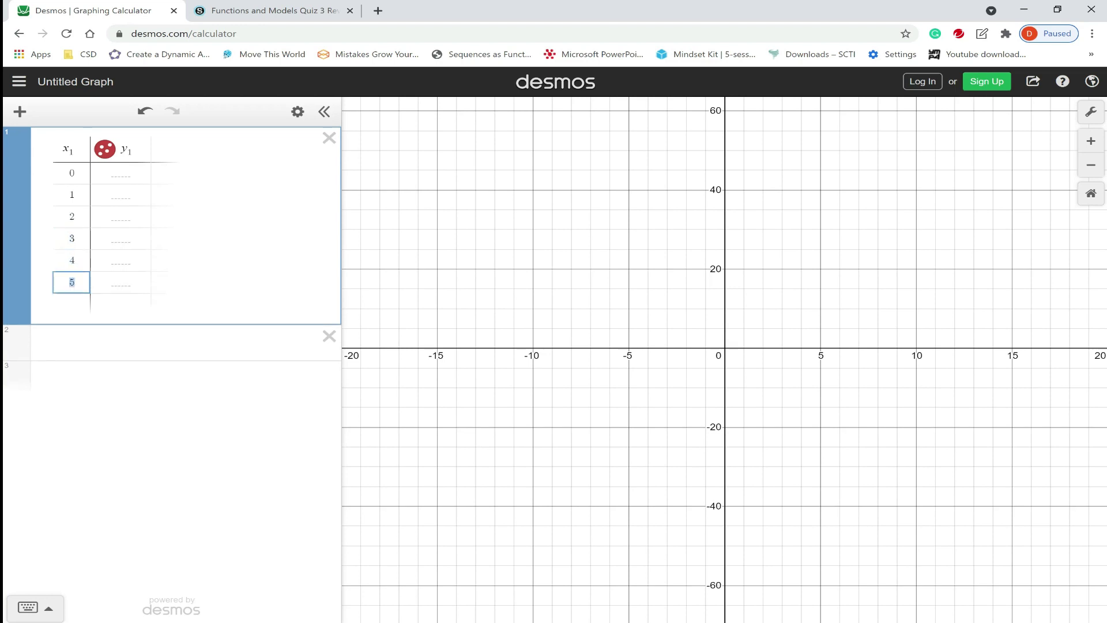
key("Return")
key("Return")
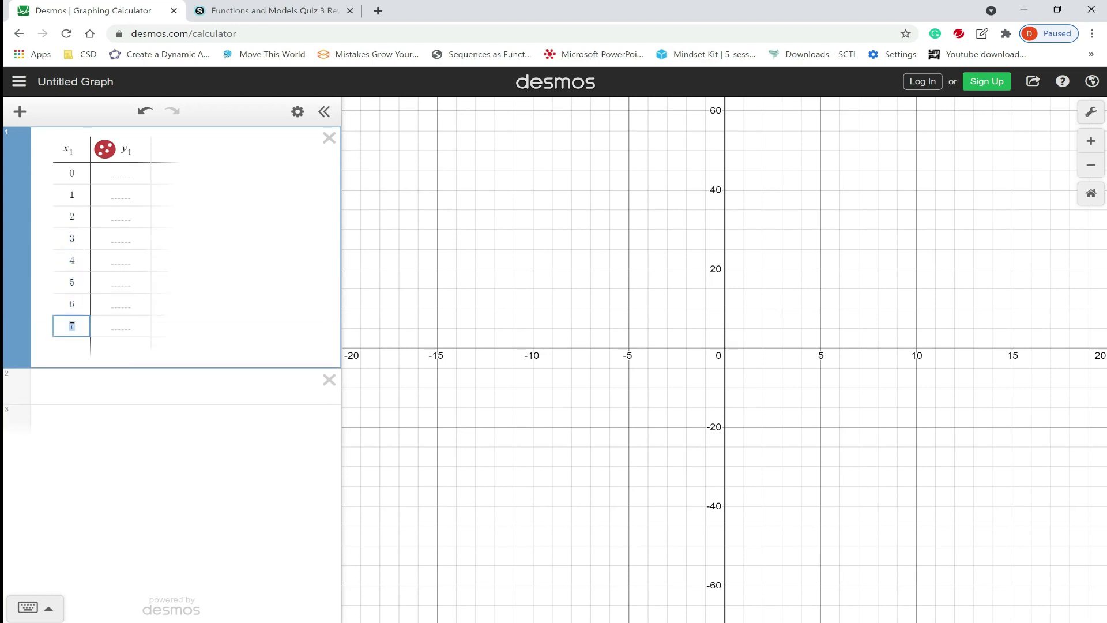
key("Return")
key("Return")
key("Return")
key("Return")
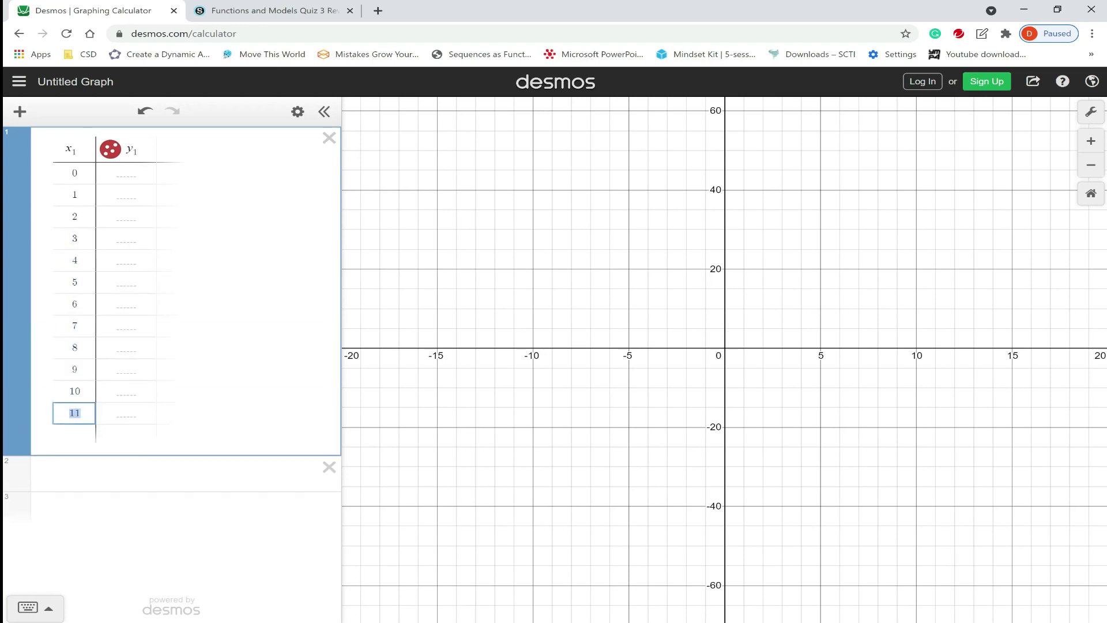
key("Return")
key("Return")
key("Return")
key("Return")
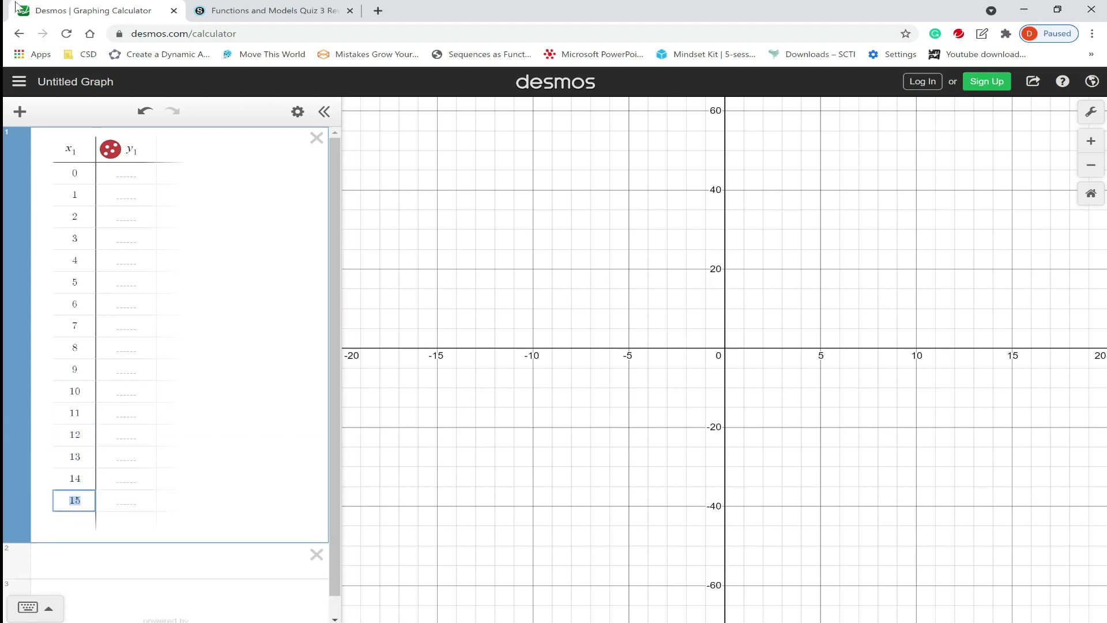
left_click(279, 8)
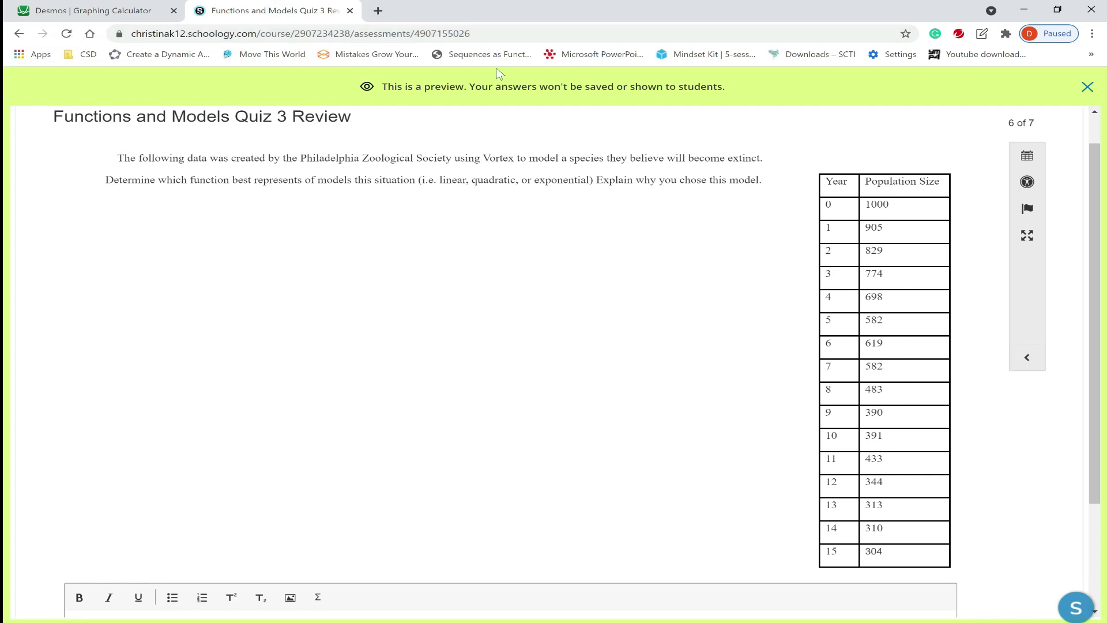
left_click(87, 10)
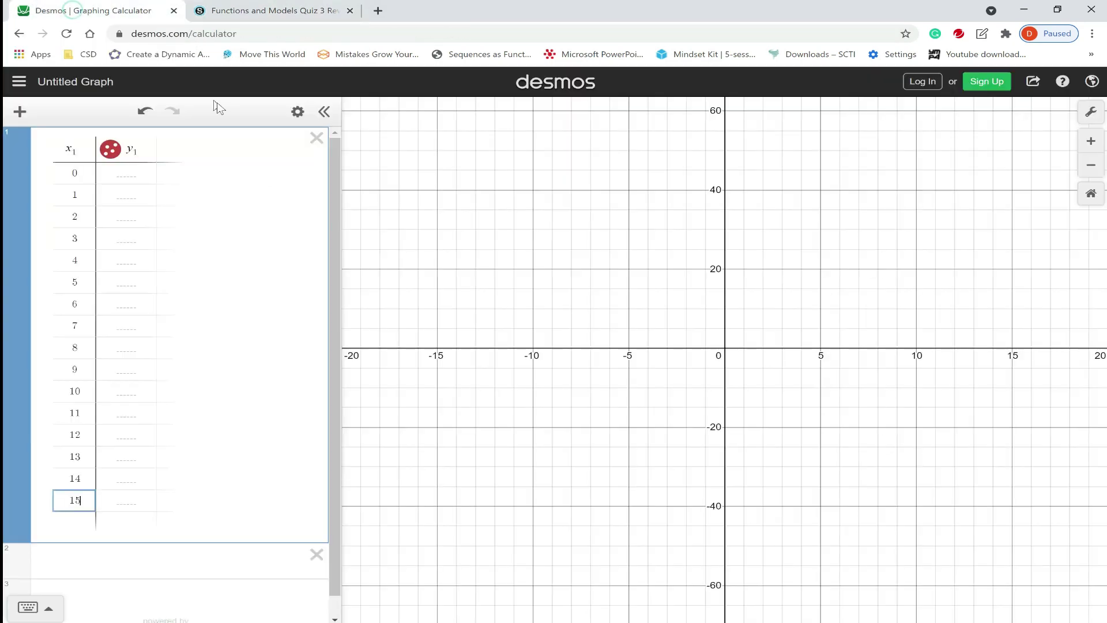
Step: Enter populations 1000, 905, 829 and 774 into the y₁ cells for years 0–3
left_click(126, 173)
type("1000")
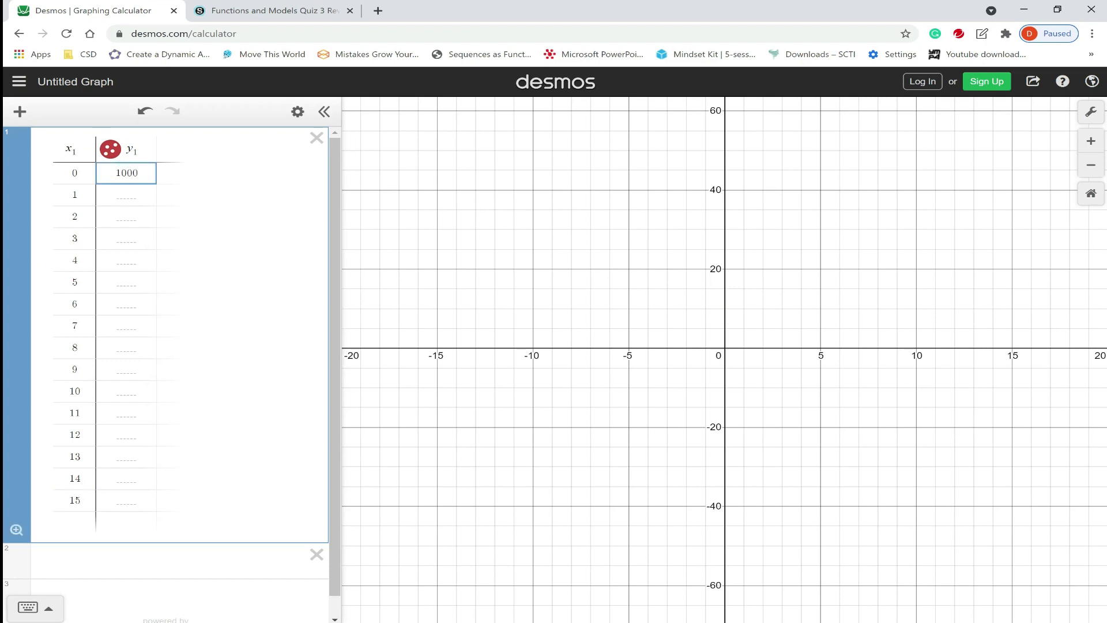
key("Return")
type("905")
key("Return")
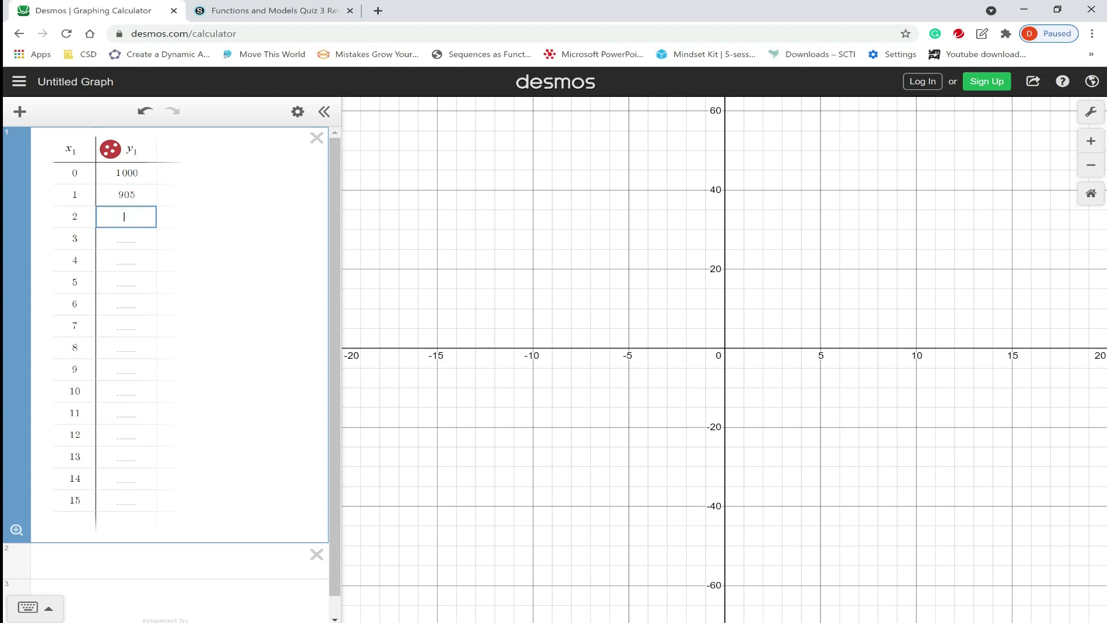
left_click(298, 6)
left_click(81, 9)
type("829")
left_click(203, 6)
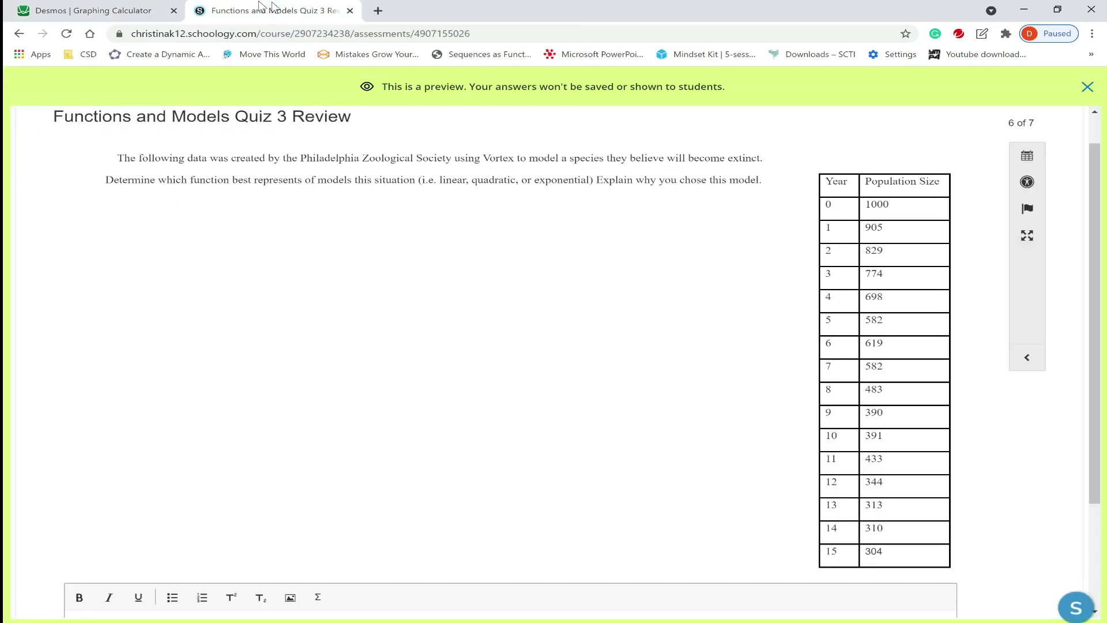
left_click(62, 10)
key("Return")
type("774")
key("Return")
Step: Enter populations 698, 582 and 483 for years 4–6, checking them against the quiz table
left_click(249, 12)
left_click(115, 10)
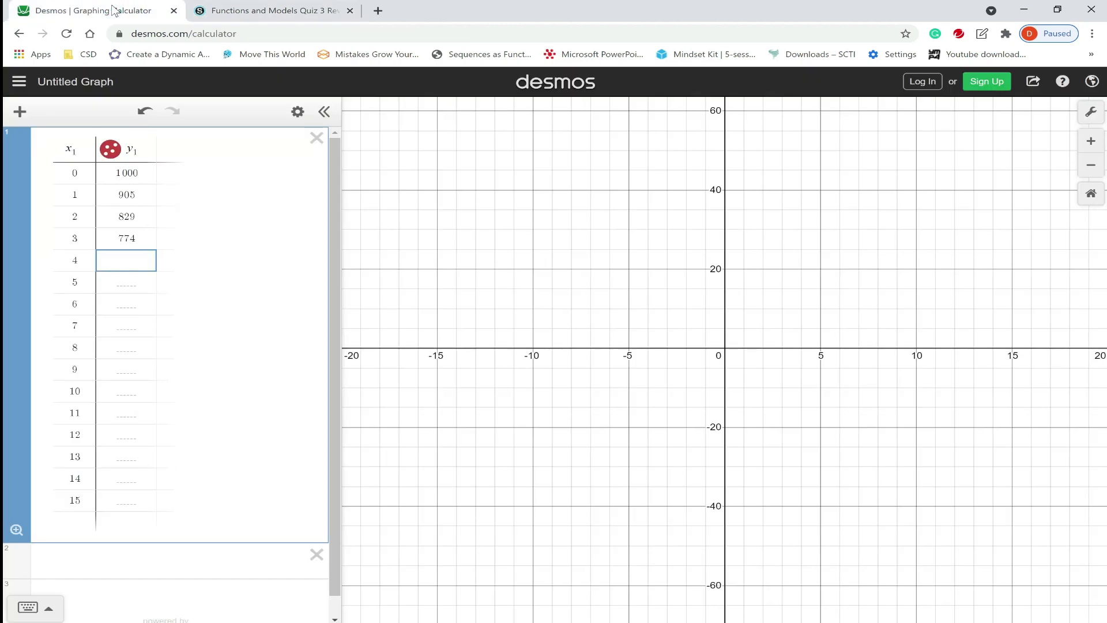
type("698")
key("Return")
left_click(294, 11)
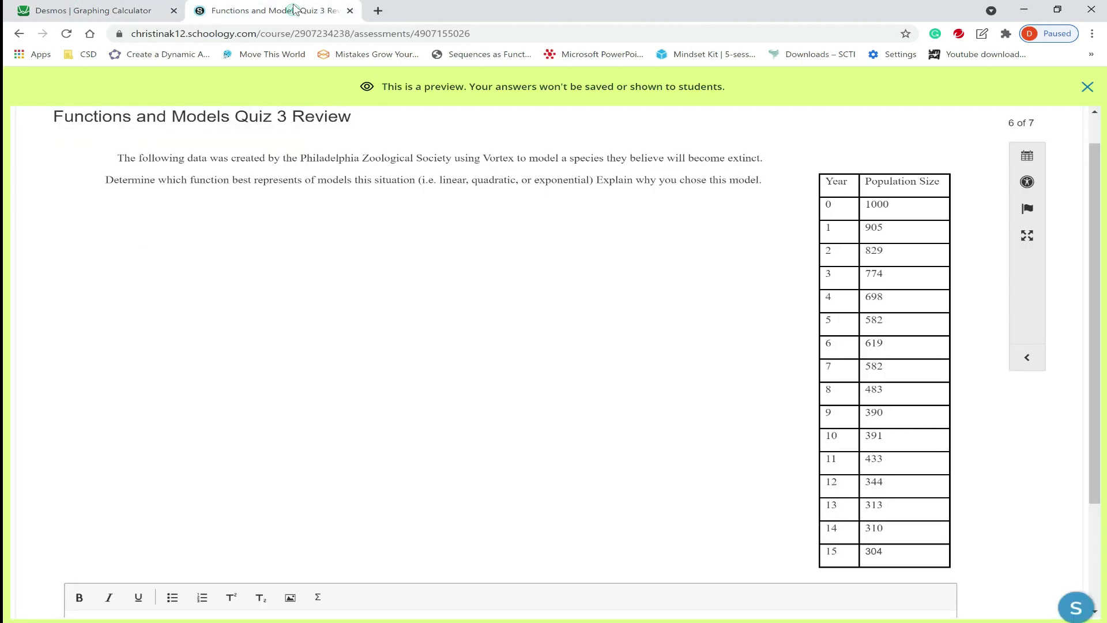
left_click(128, 9)
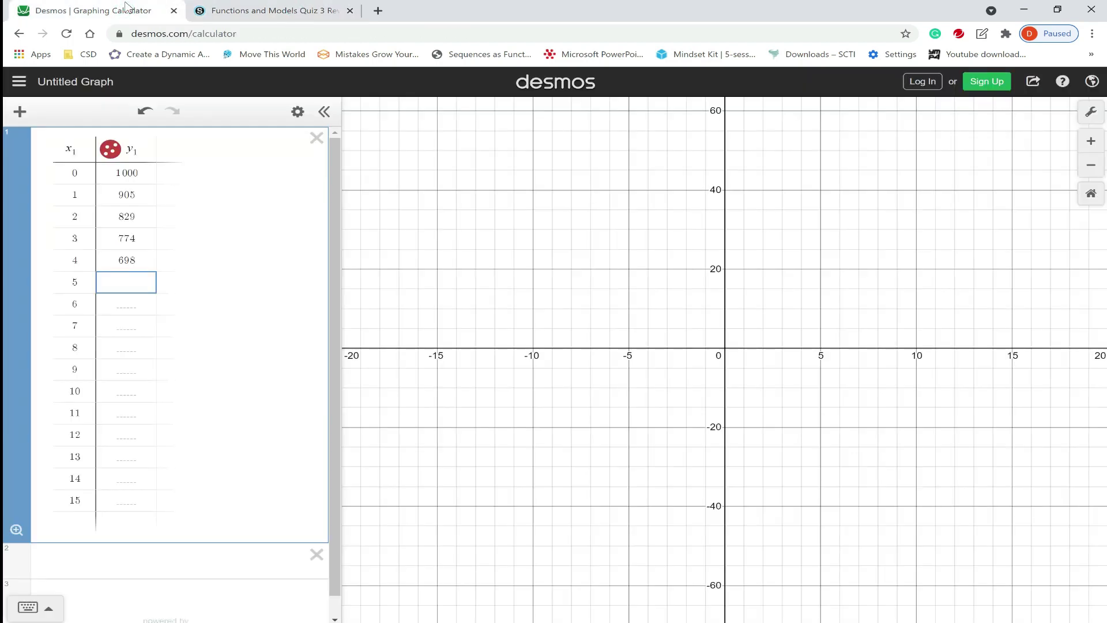
type("582")
key("Return")
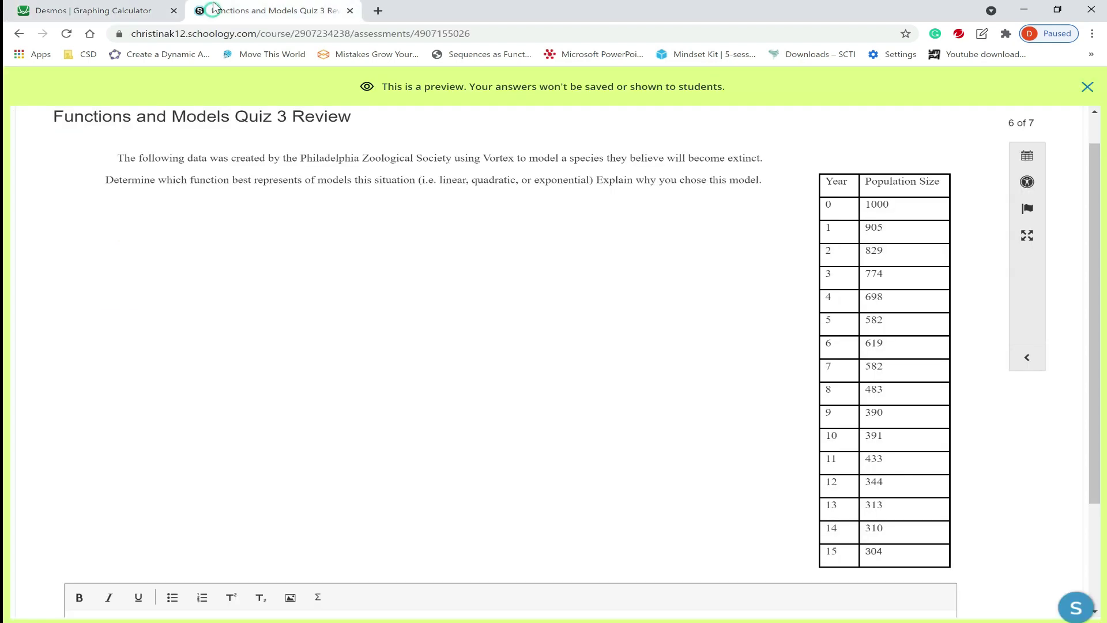
left_click(215, 9)
left_click(116, 11)
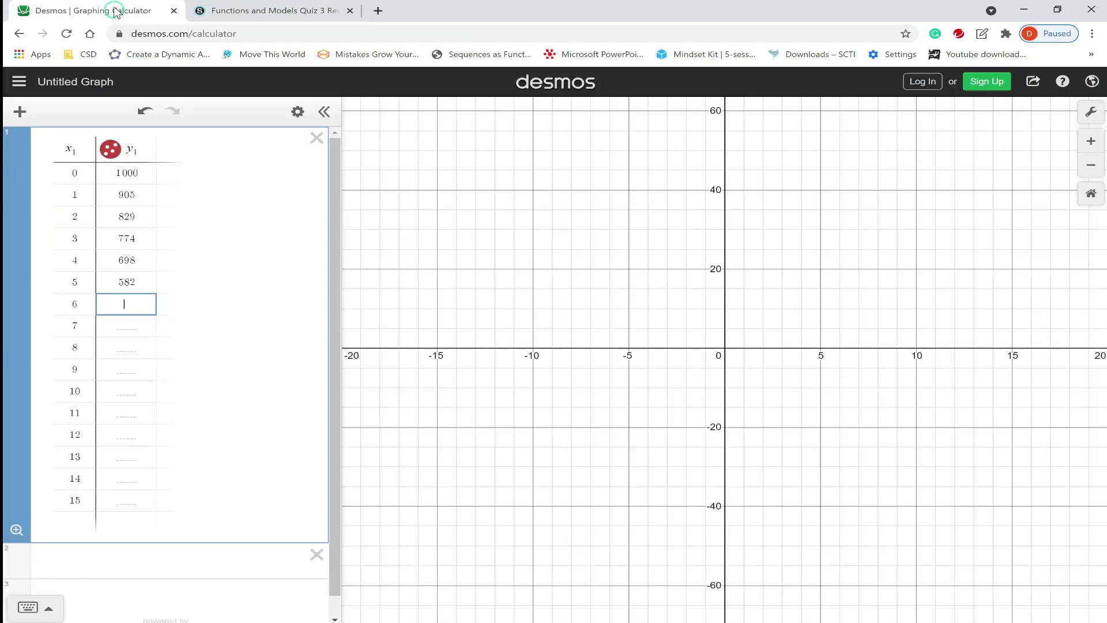
type("483")
key("Return")
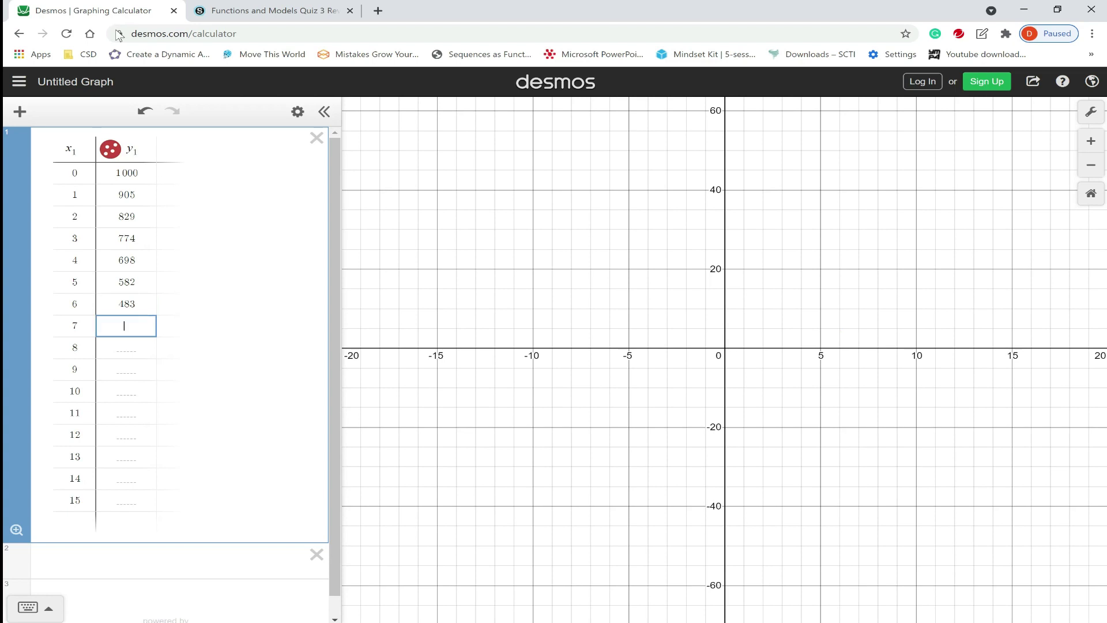
left_click(294, 8)
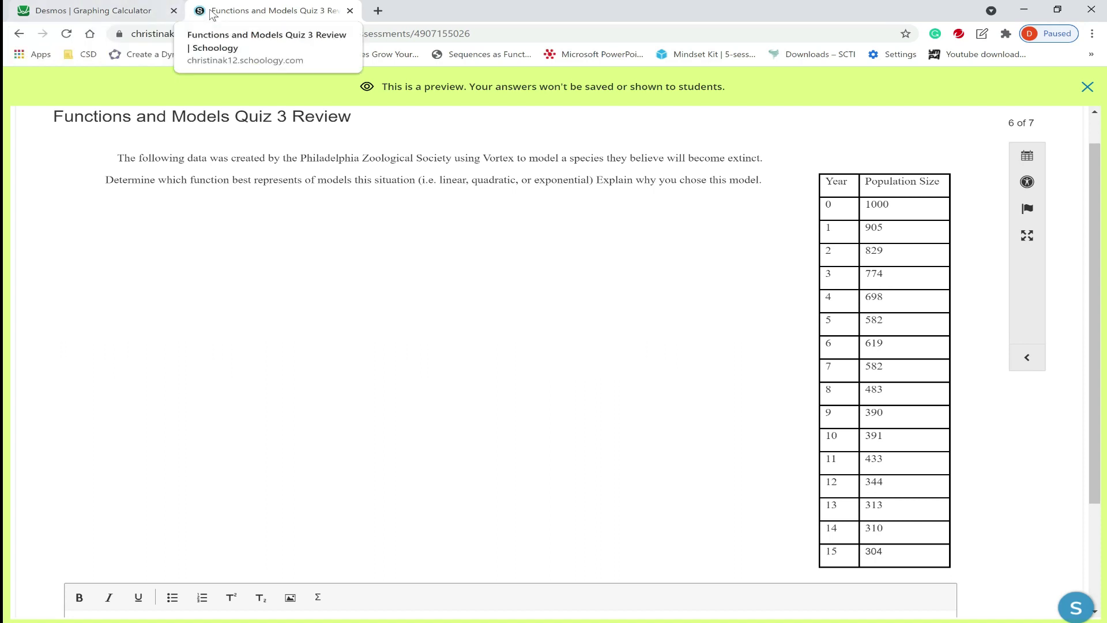
left_click(97, 11)
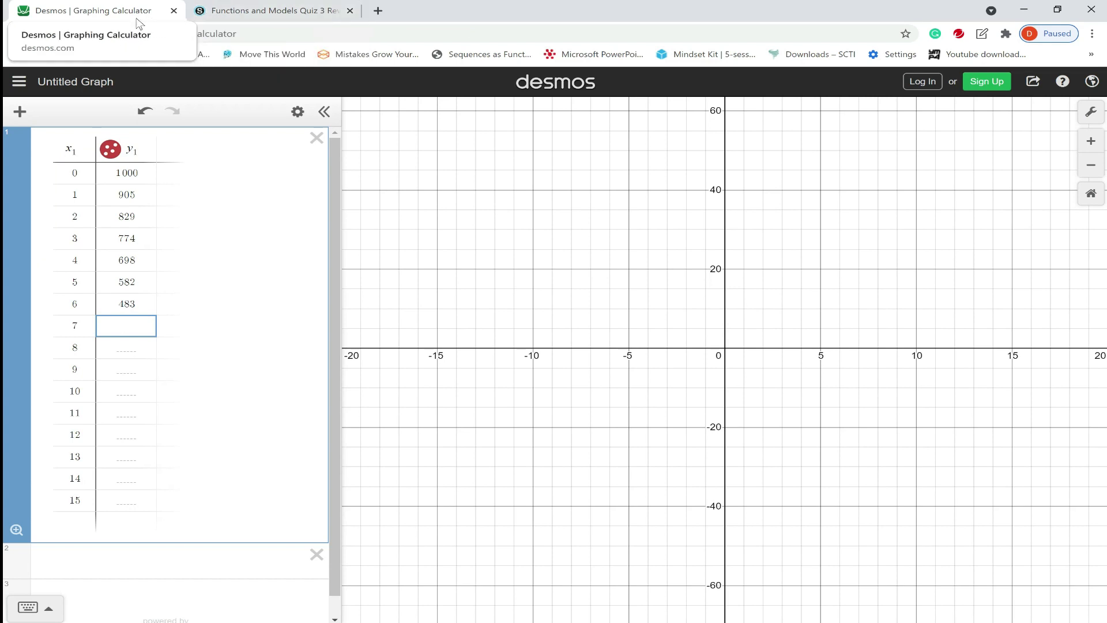
left_click(277, 11)
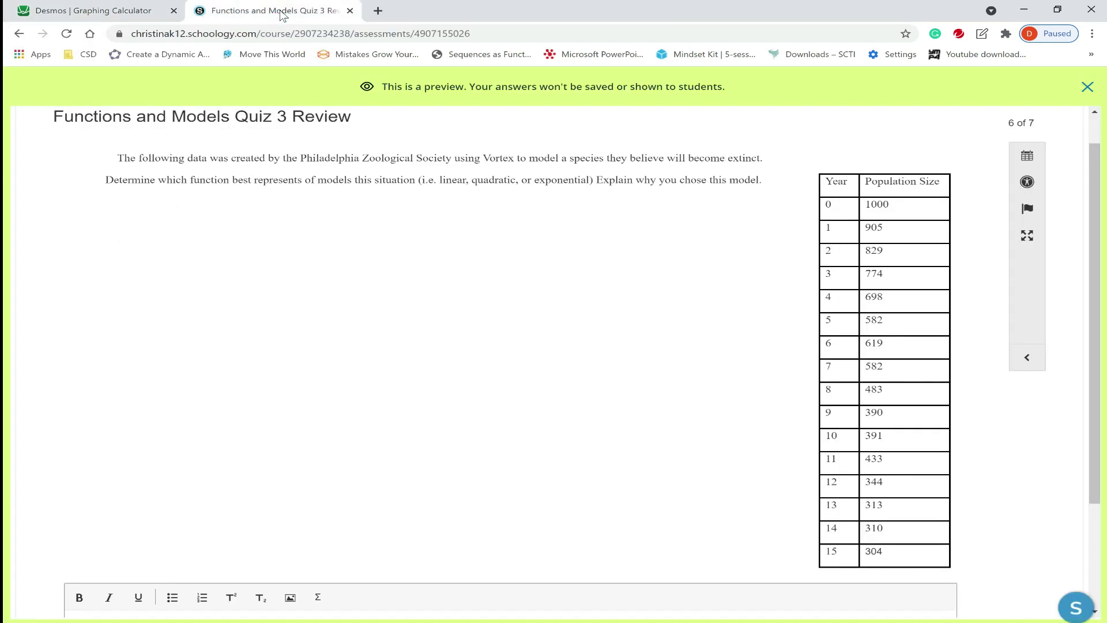
left_click(154, 8)
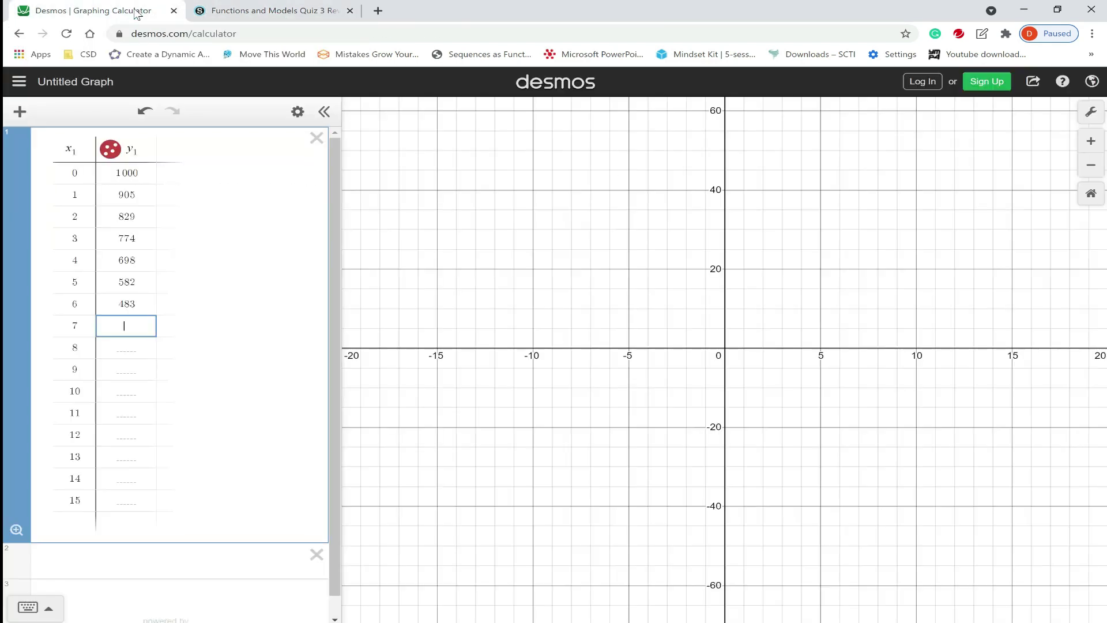
Step: Correct the year 6 population to 619 and enter 582 for year 7
left_click(245, 11)
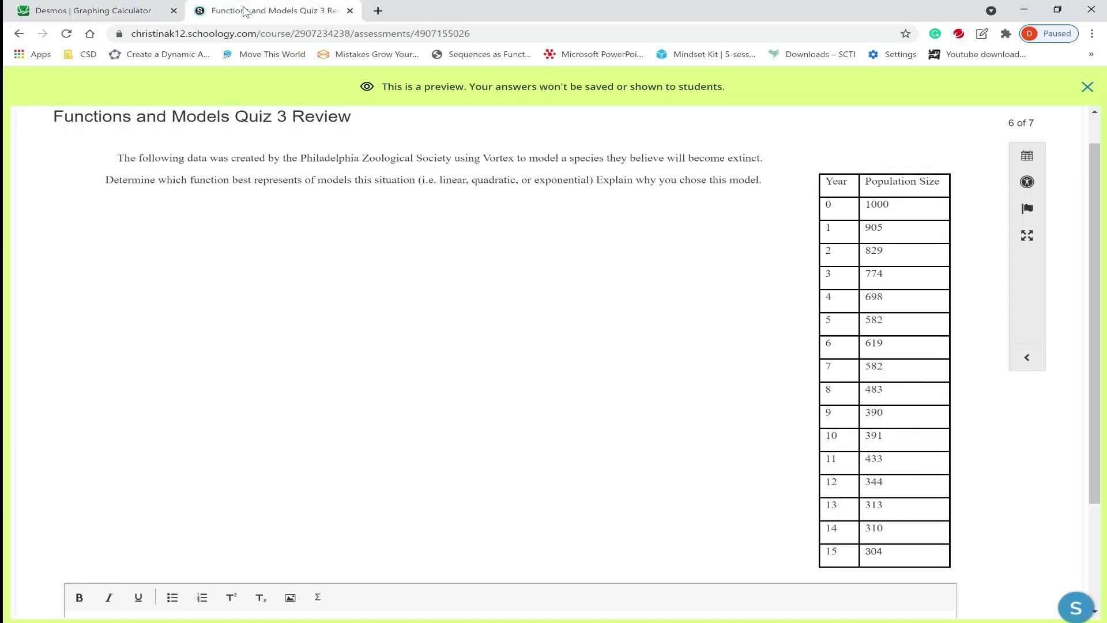
left_click(107, 11)
double_click(144, 304)
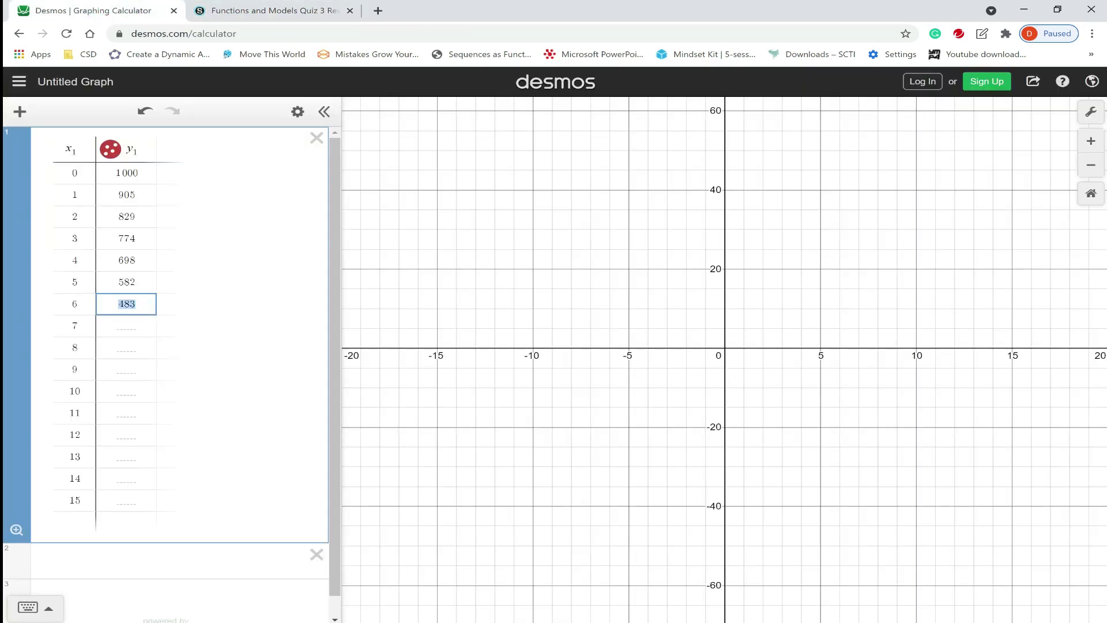
type("619")
key("Return")
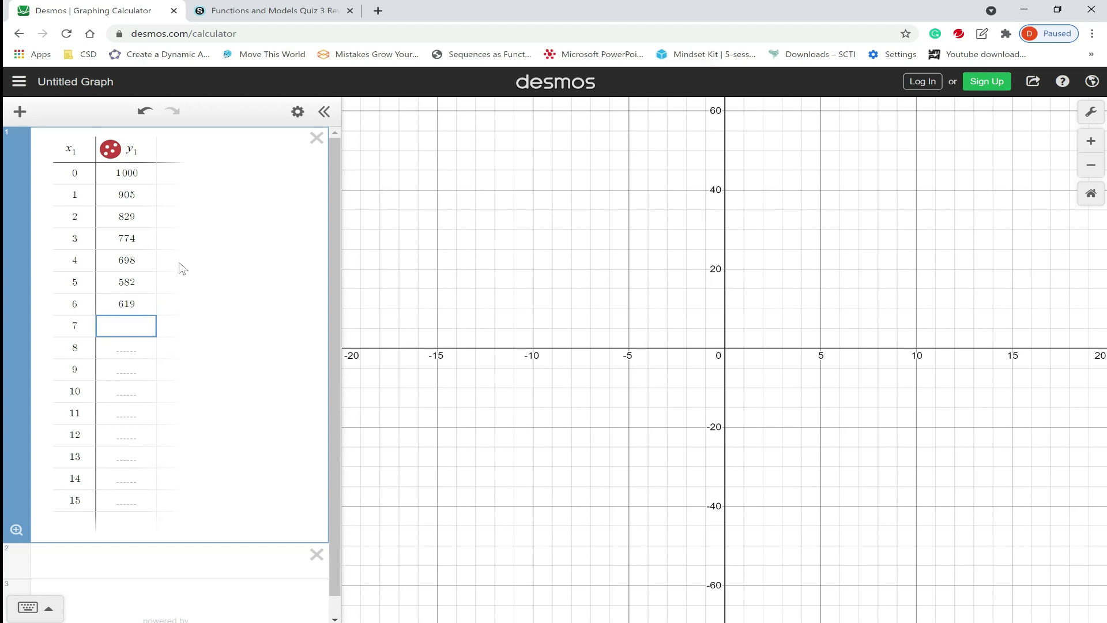
left_click(303, 13)
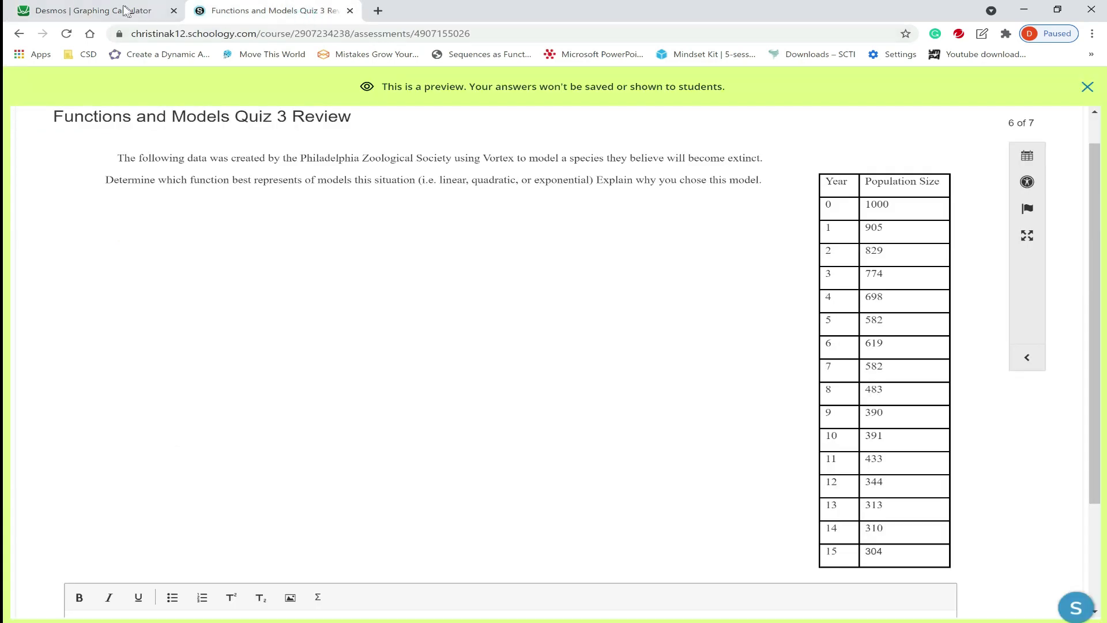
left_click(124, 11)
type("582")
left_click(286, 11)
left_click(72, 11)
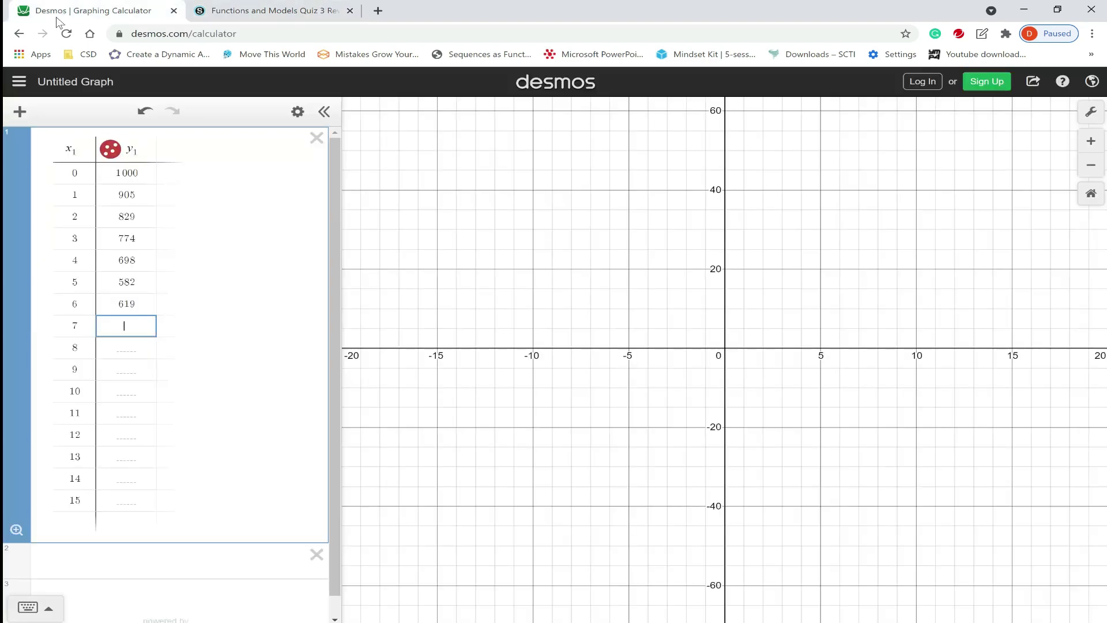
type("582")
key("Return")
Step: Enter populations 483, 390, 391 and 433 for years 8 through 11
left_click(318, 17)
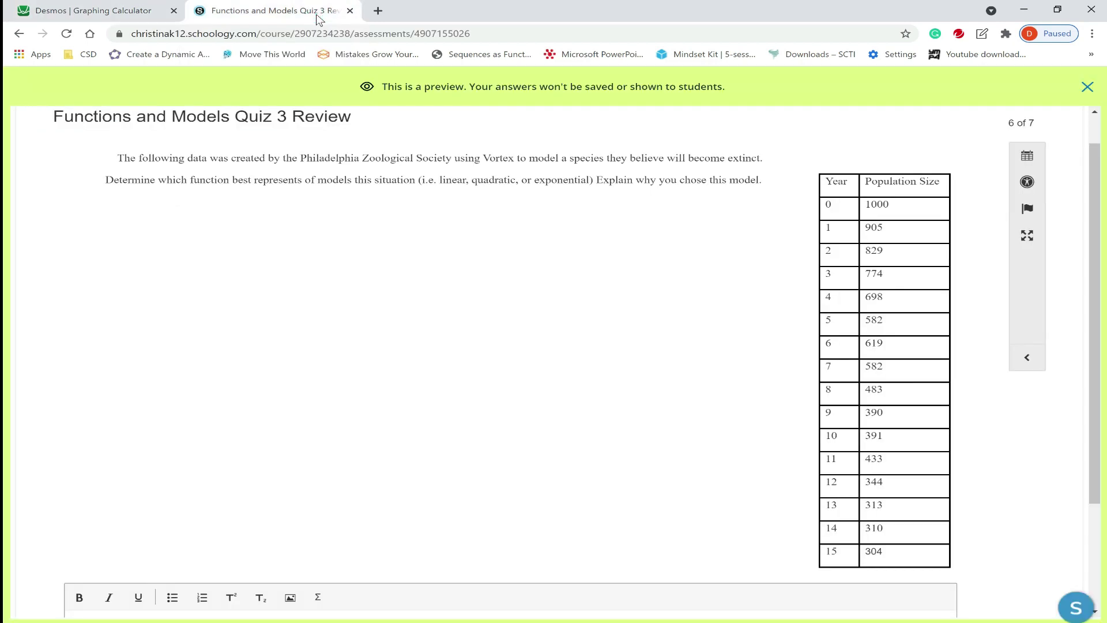
left_click(83, 17)
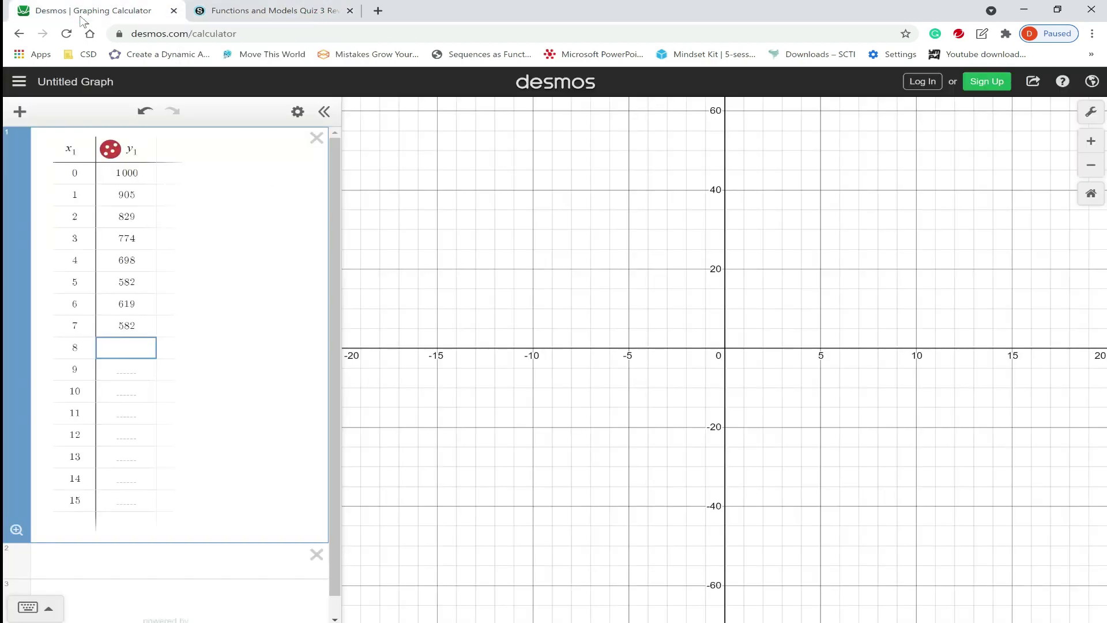
type("483")
key("Return")
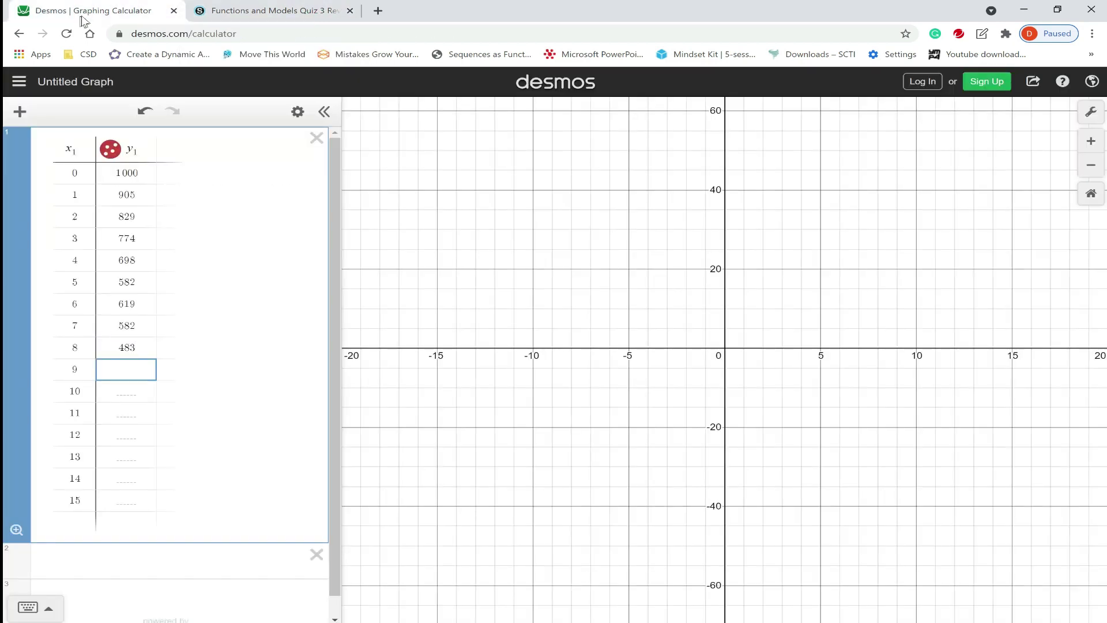
left_click(268, 11)
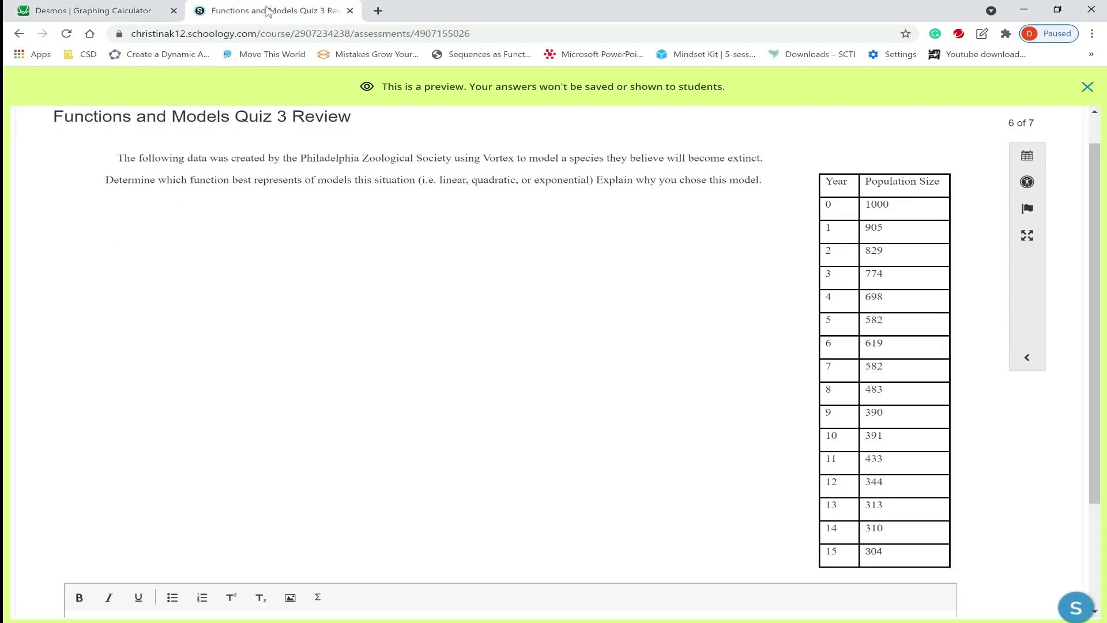
left_click(108, 11)
type("390")
key("Return")
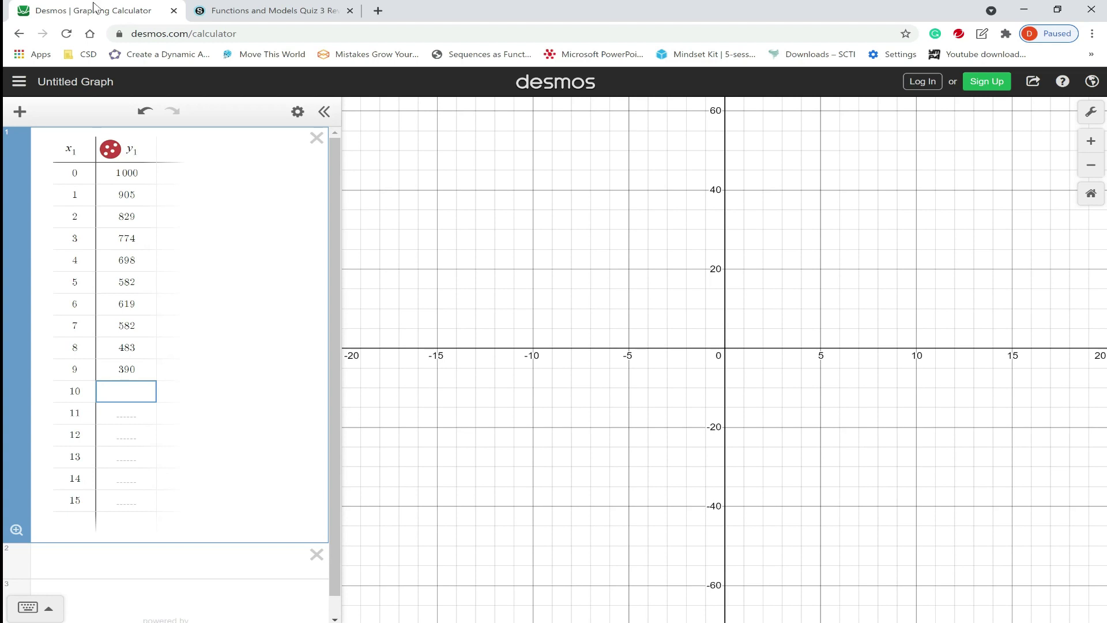
left_click(268, 12)
left_click(124, 5)
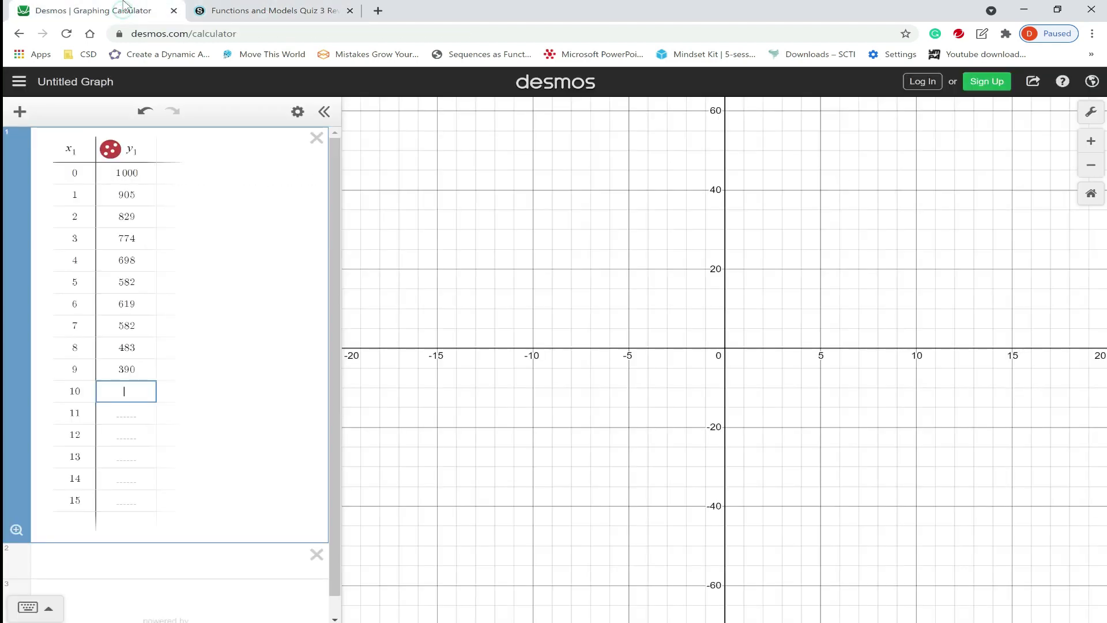
type("391")
key("Return")
left_click(236, 11)
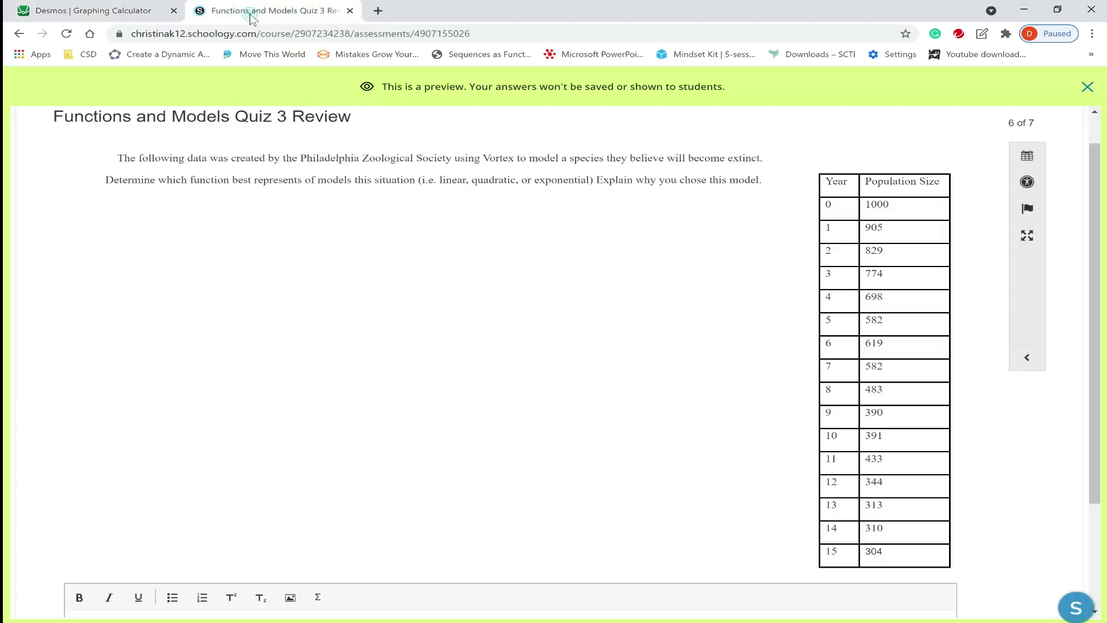
left_click(127, 7)
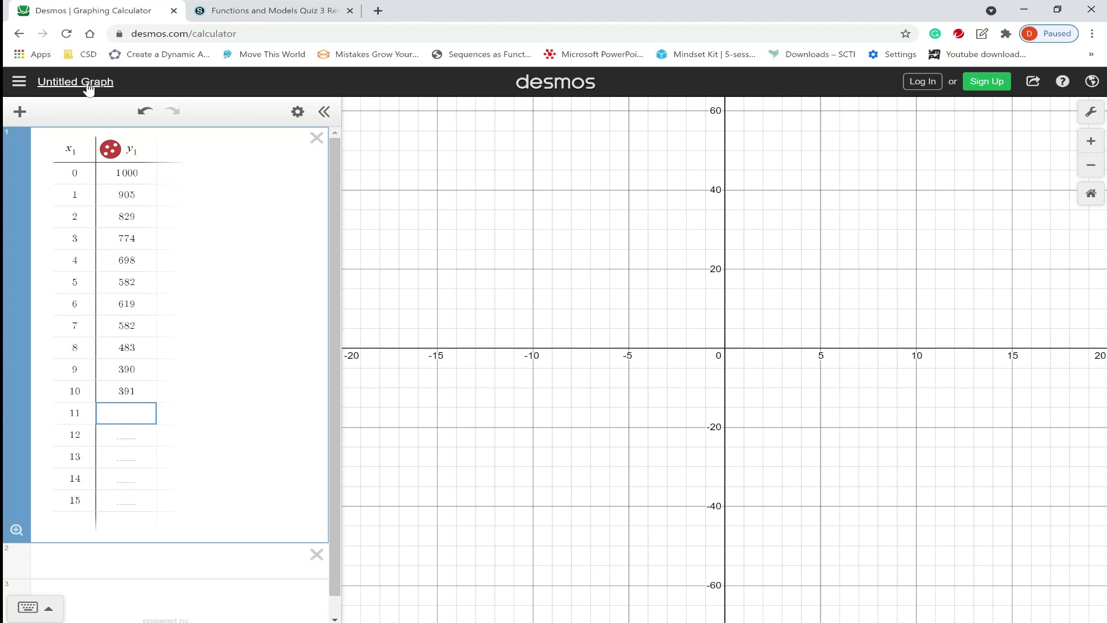
type("433")
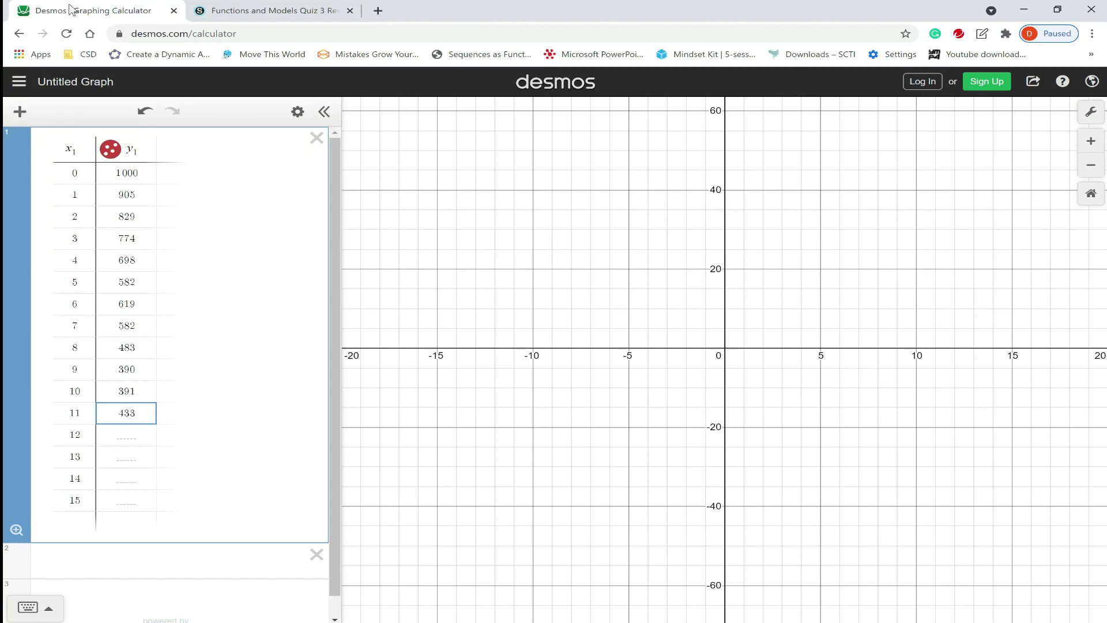
key("Return")
Step: Enter the last populations 344, 313, 310 and 304 for years 12 through 15
left_click(239, 12)
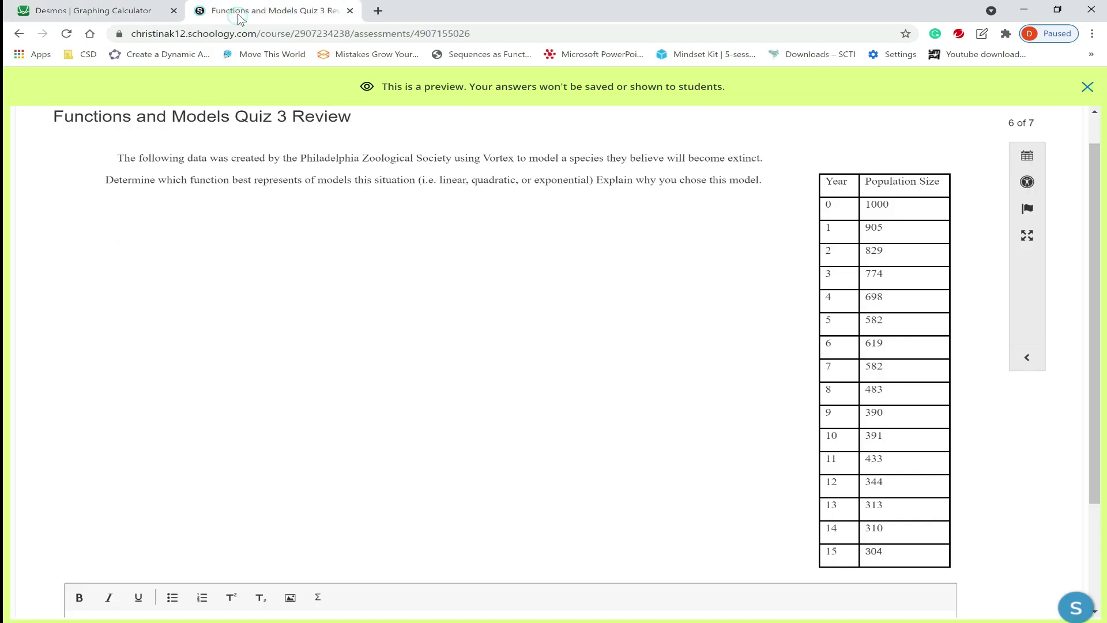
left_click(117, 18)
type("344")
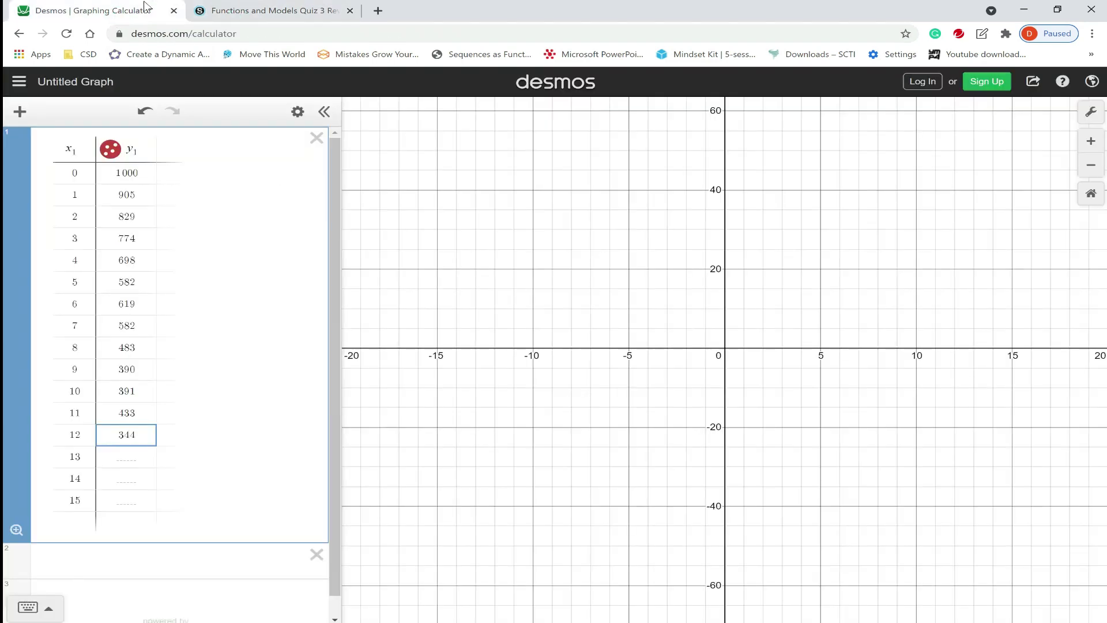
mouse_move(781, 622)
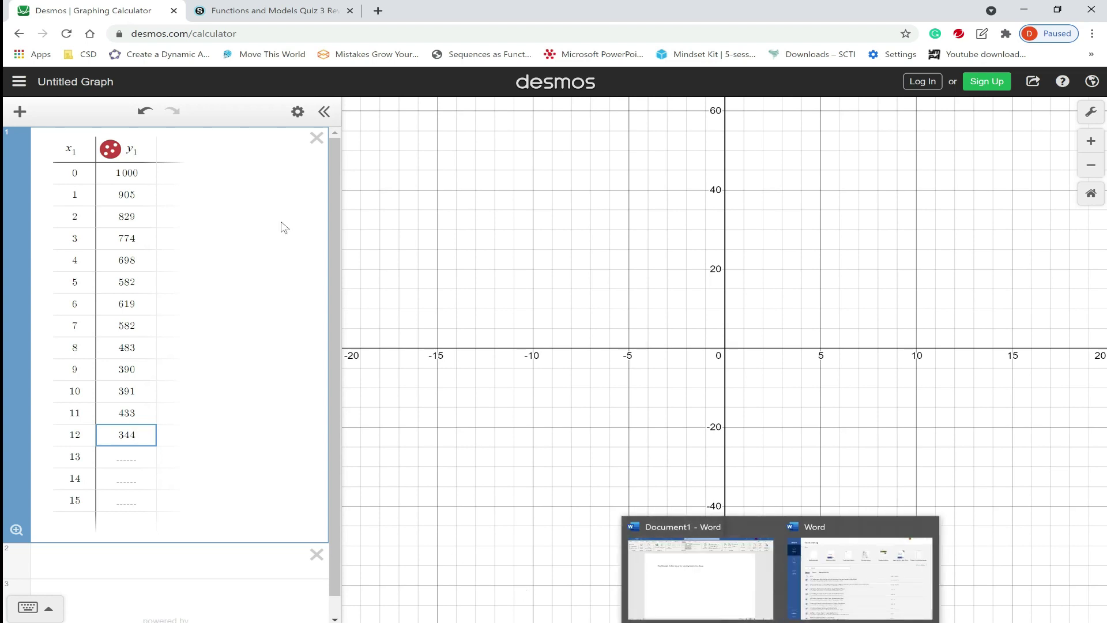
left_click(298, 16)
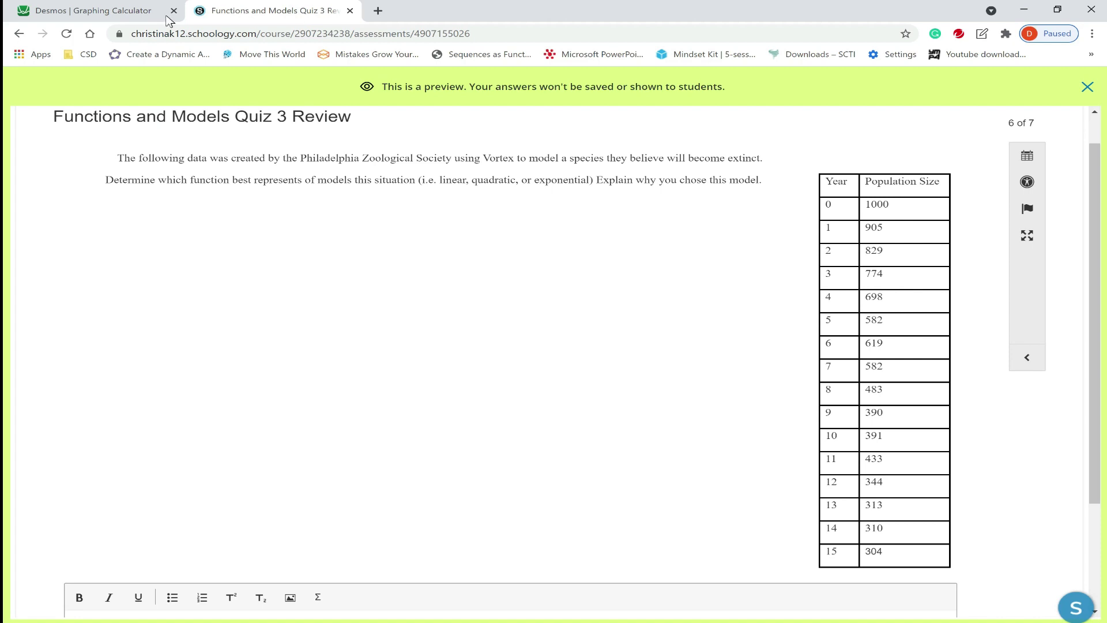
left_click(143, 17)
key("Return")
type("313")
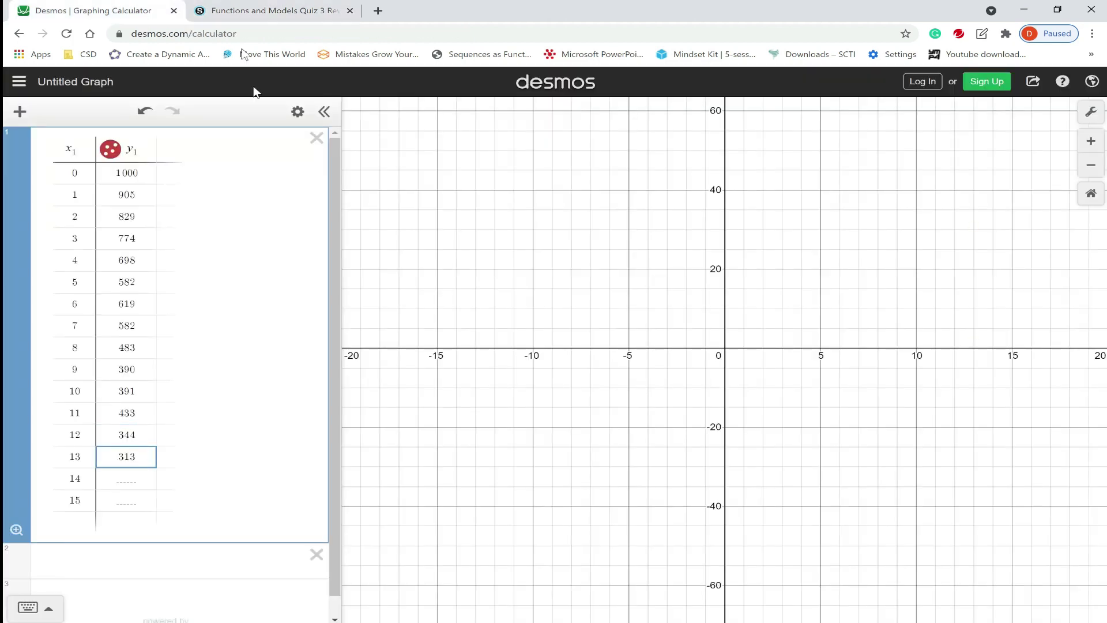
left_click(271, 16)
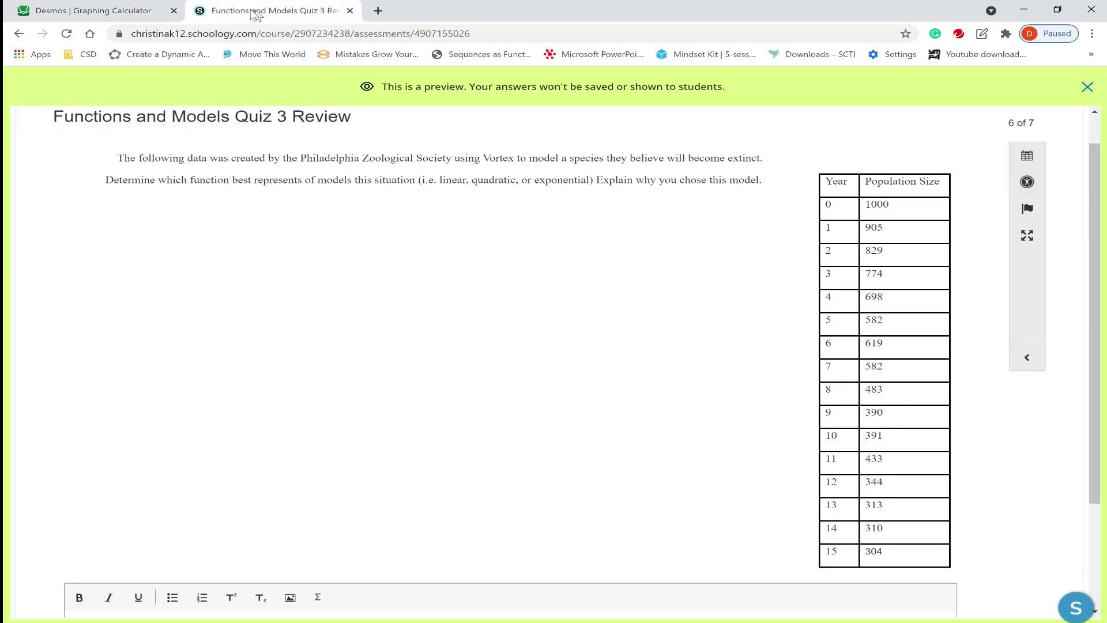
left_click(145, 14)
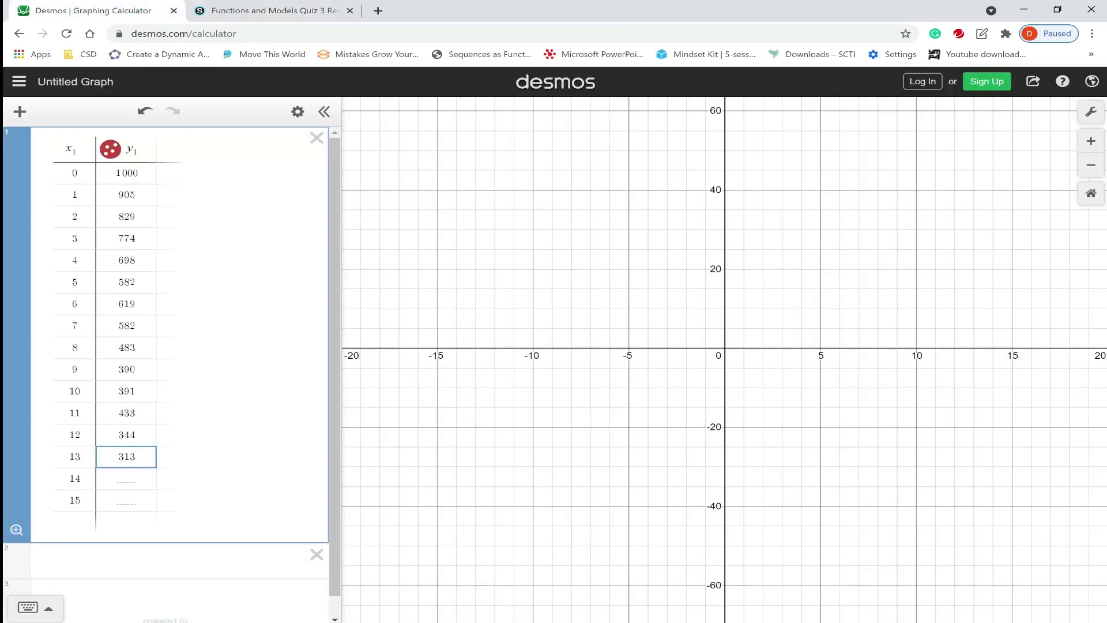
left_click(126, 478)
type("310")
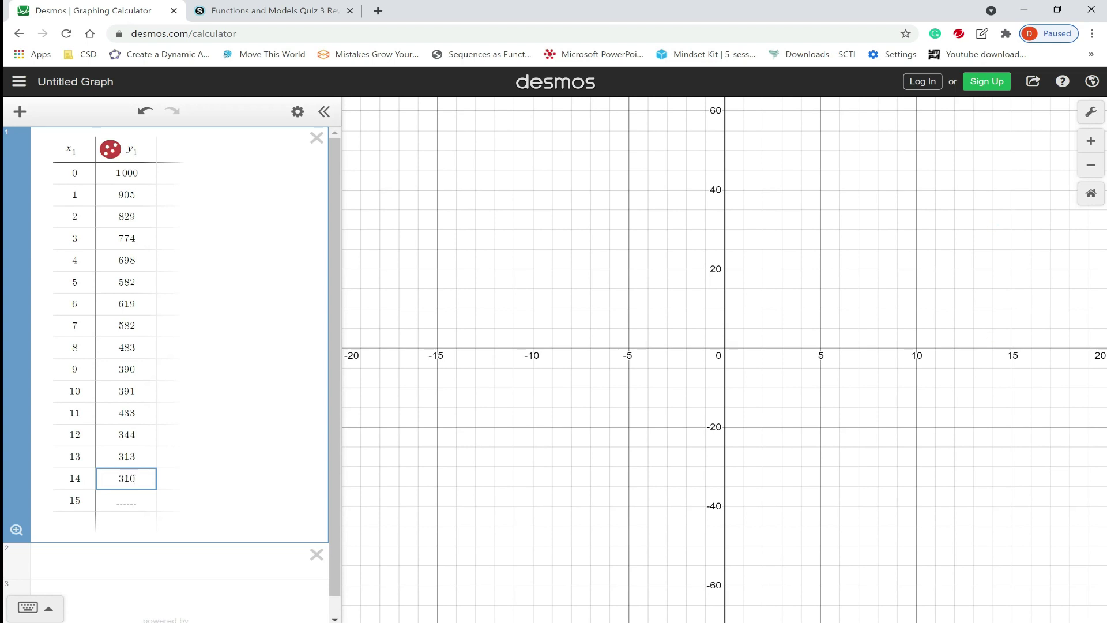
left_click(321, 13)
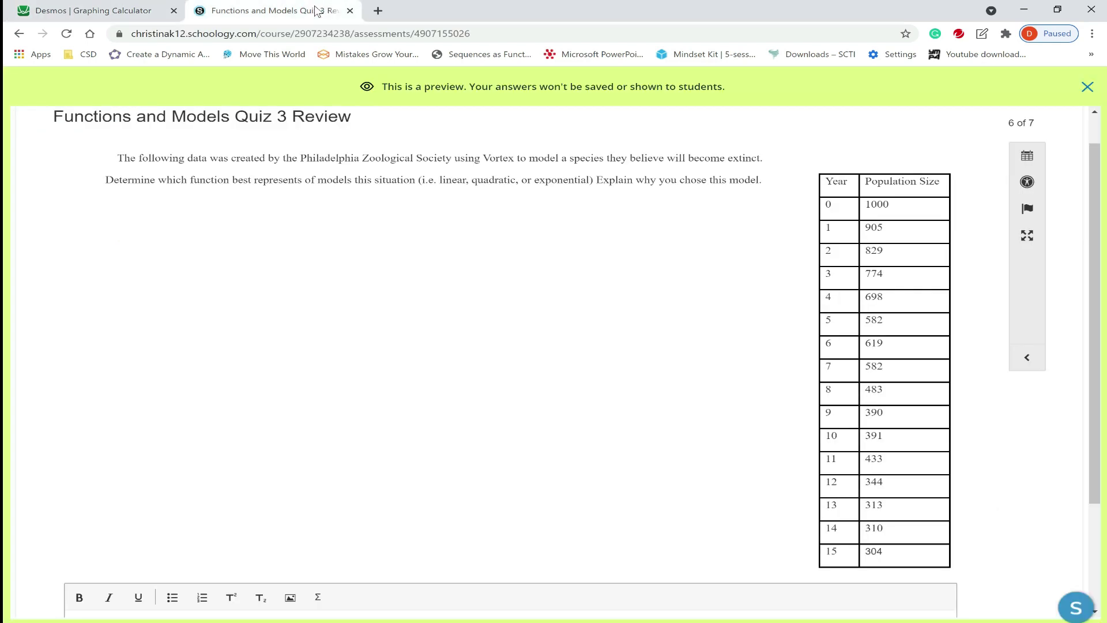
left_click(115, 10)
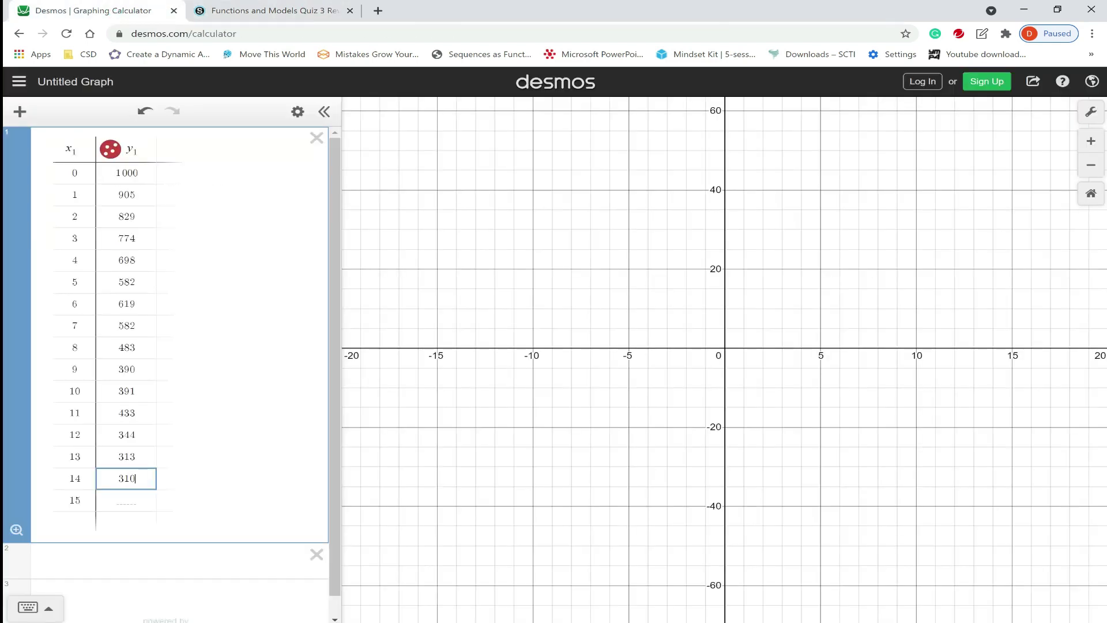
left_click(125, 500)
type("304")
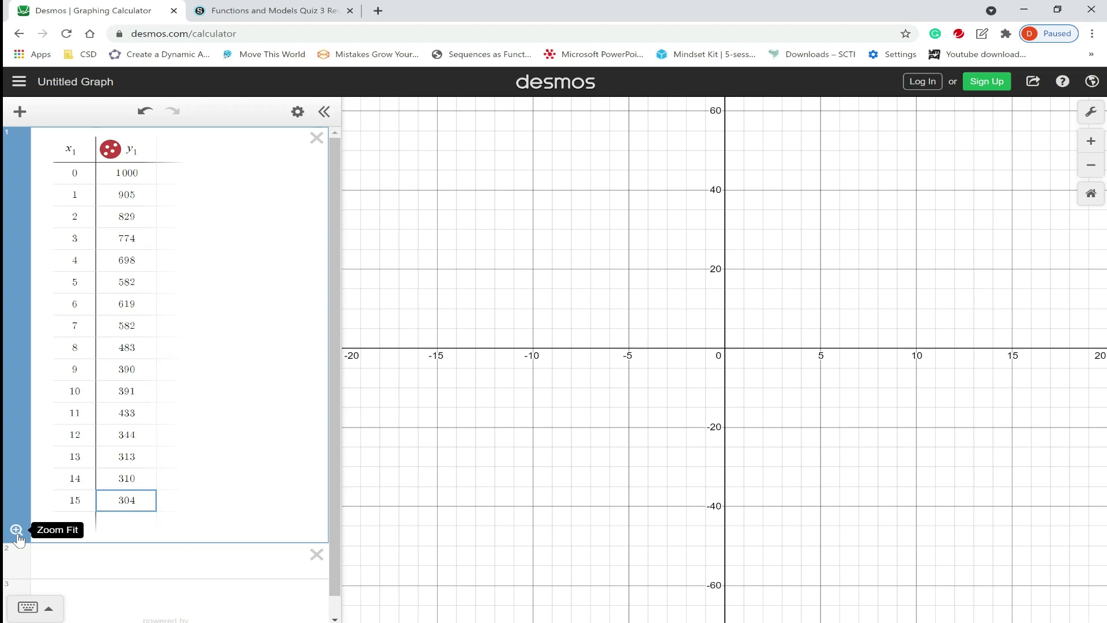
Step: Zoom to fit the points and add the linear regression y₁ ~ mx₁ + b (r² = 0.9372)
left_click(17, 530)
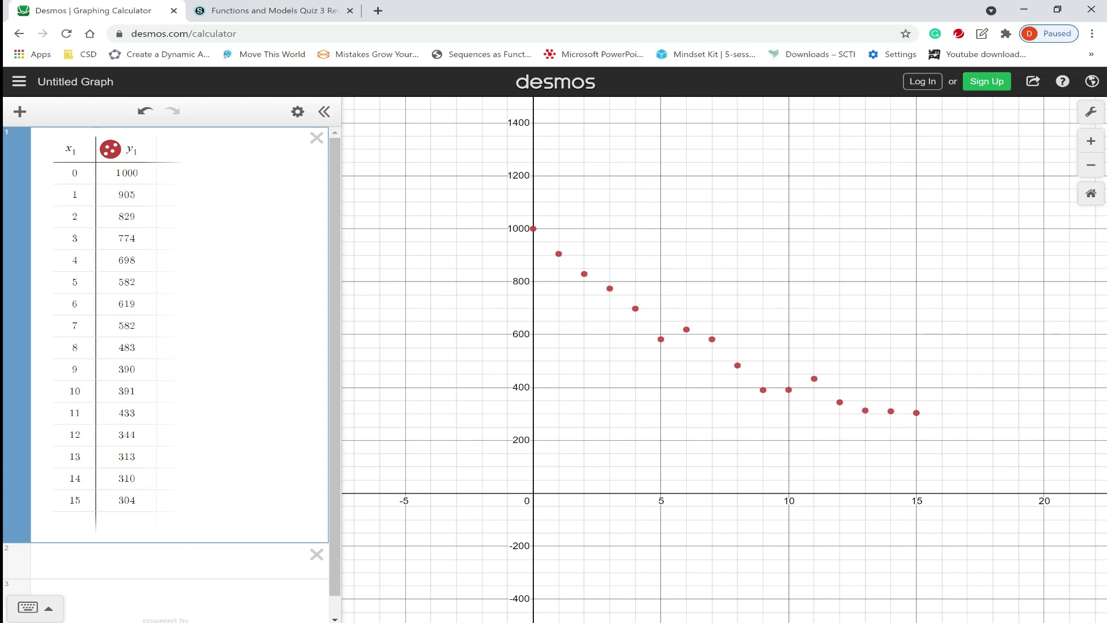
left_click(224, 564)
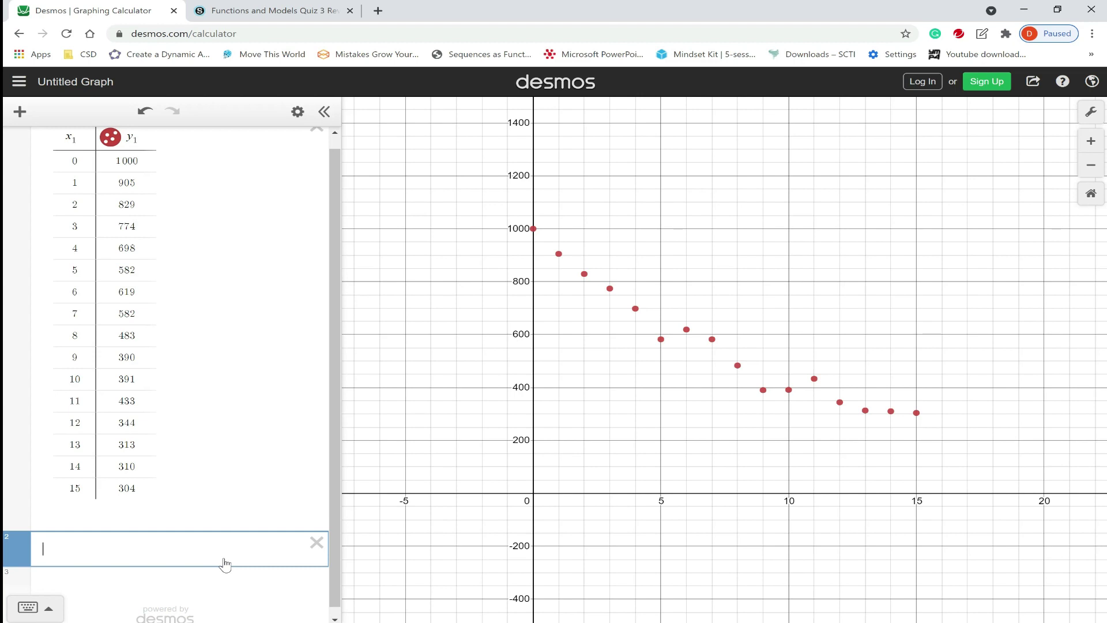
type("y_1")
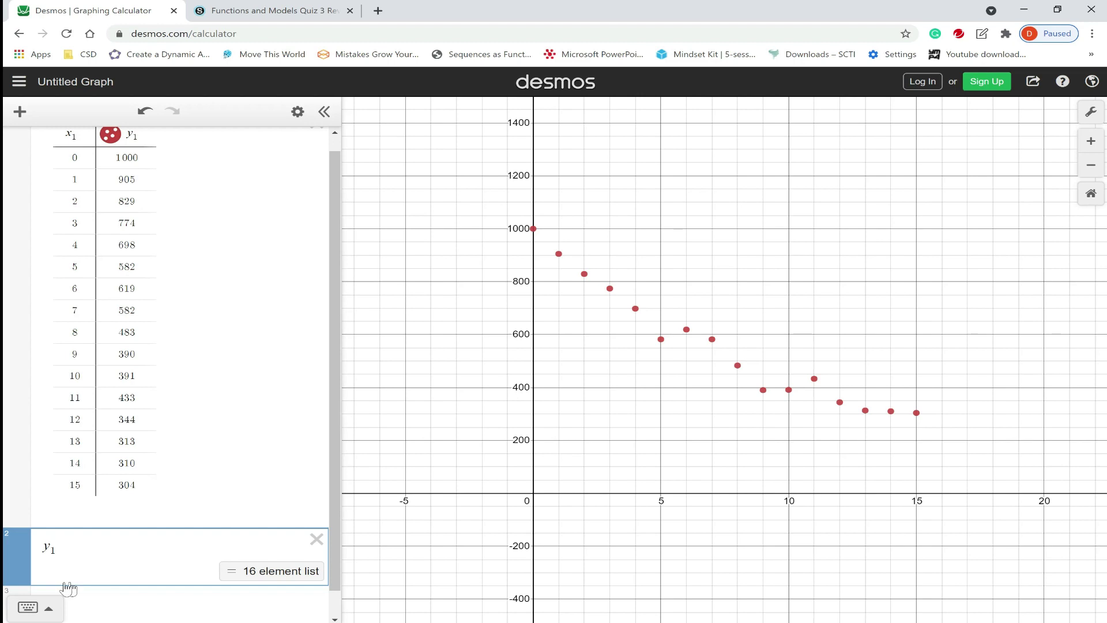
left_click(29, 607)
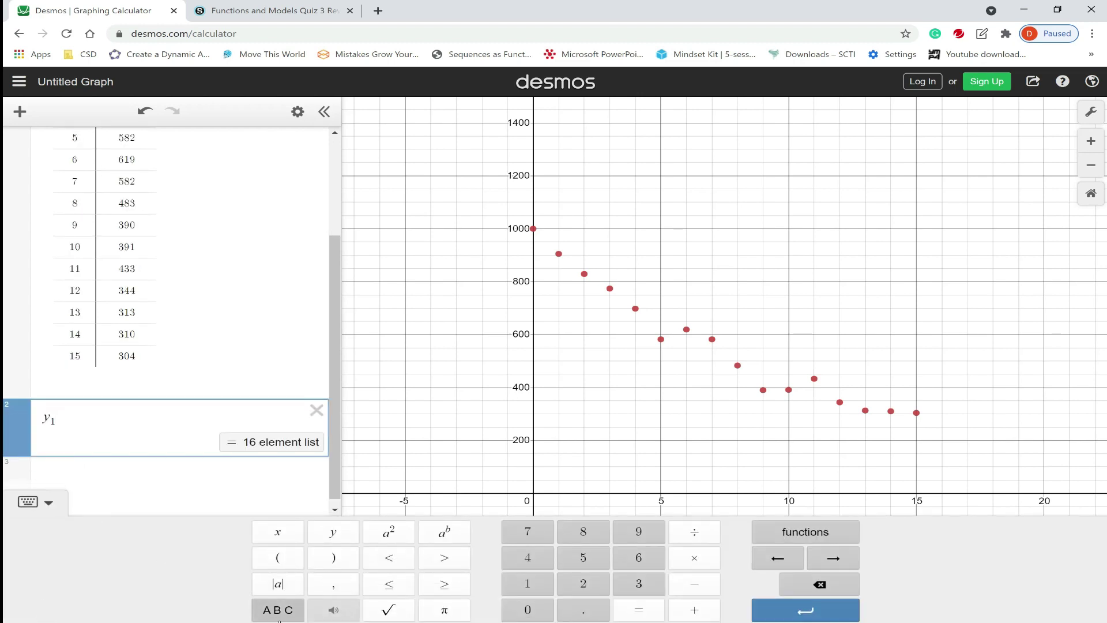
left_click(279, 617)
left_click(635, 614)
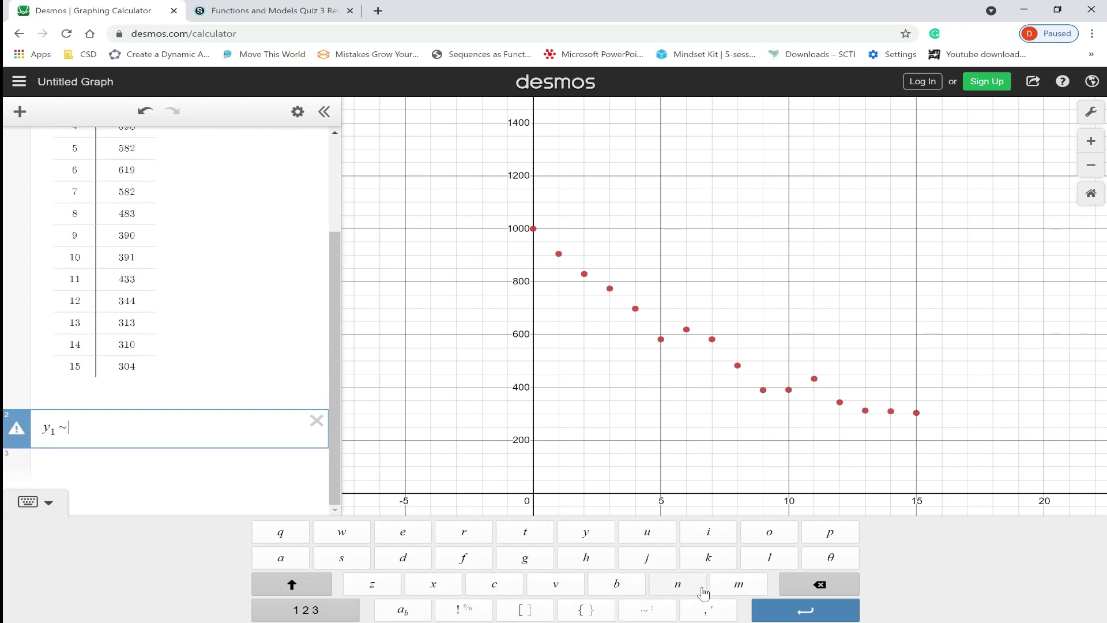
left_click(738, 584)
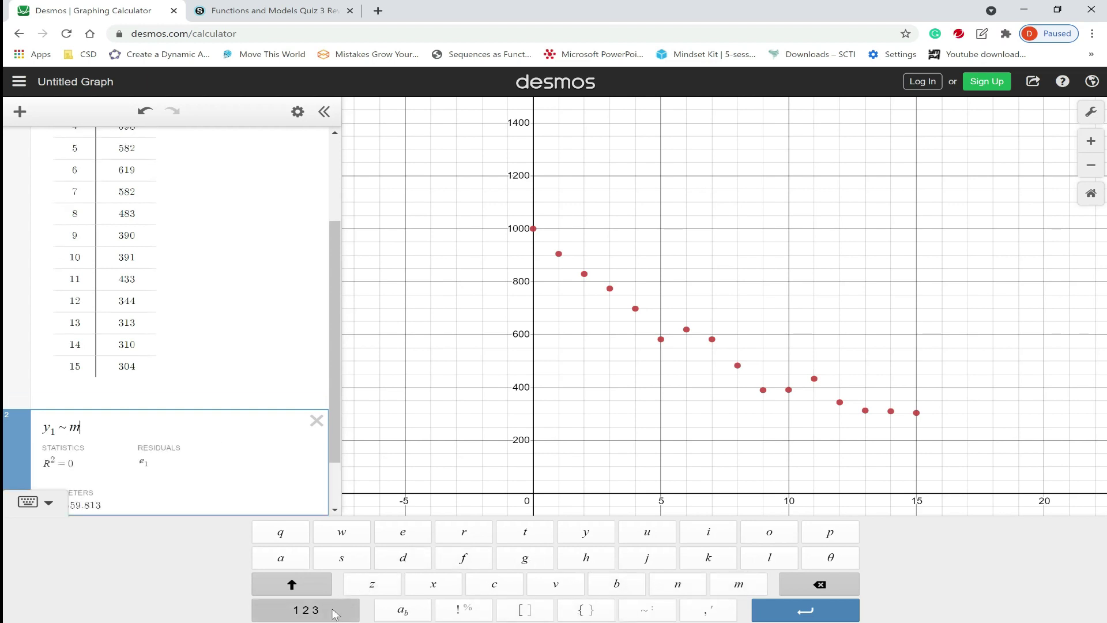
left_click(306, 609)
left_click(300, 530)
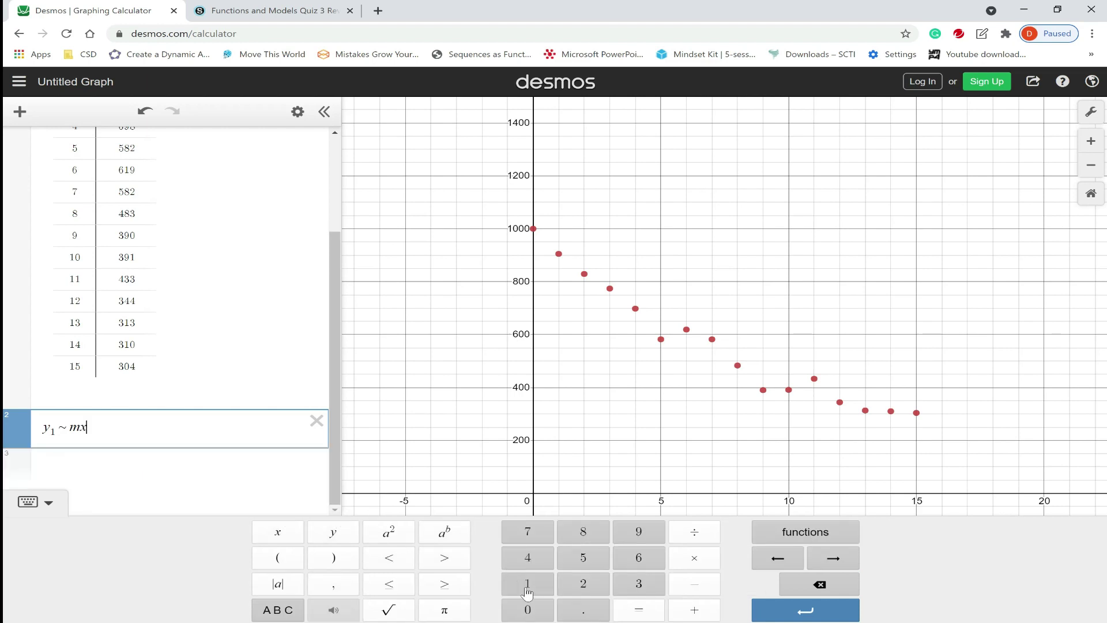
left_click(528, 589)
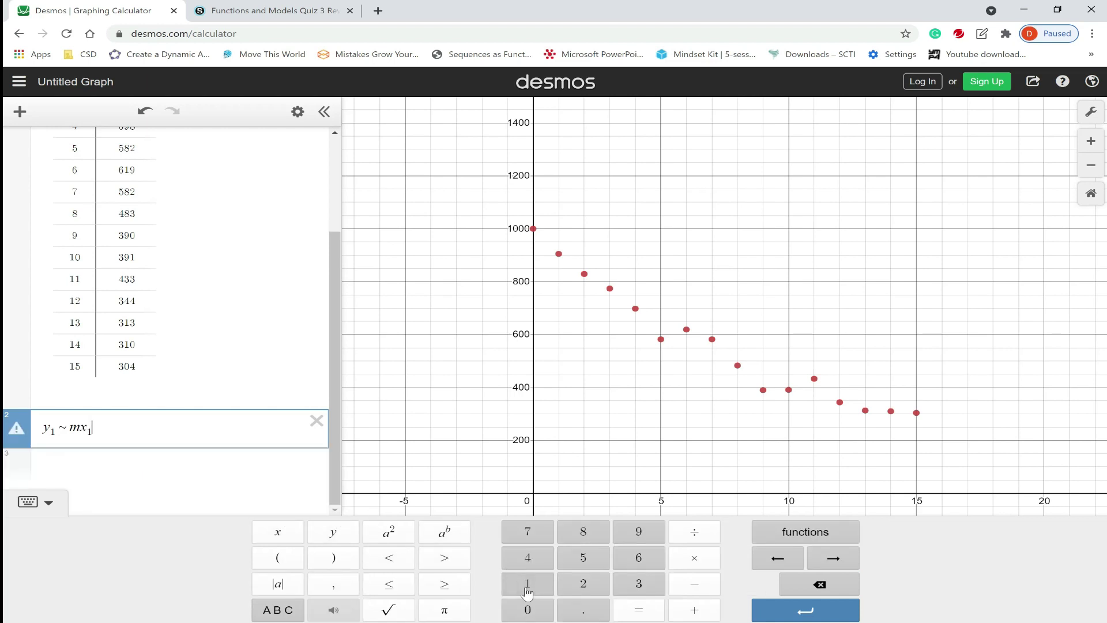
left_click(694, 610)
left_click(278, 609)
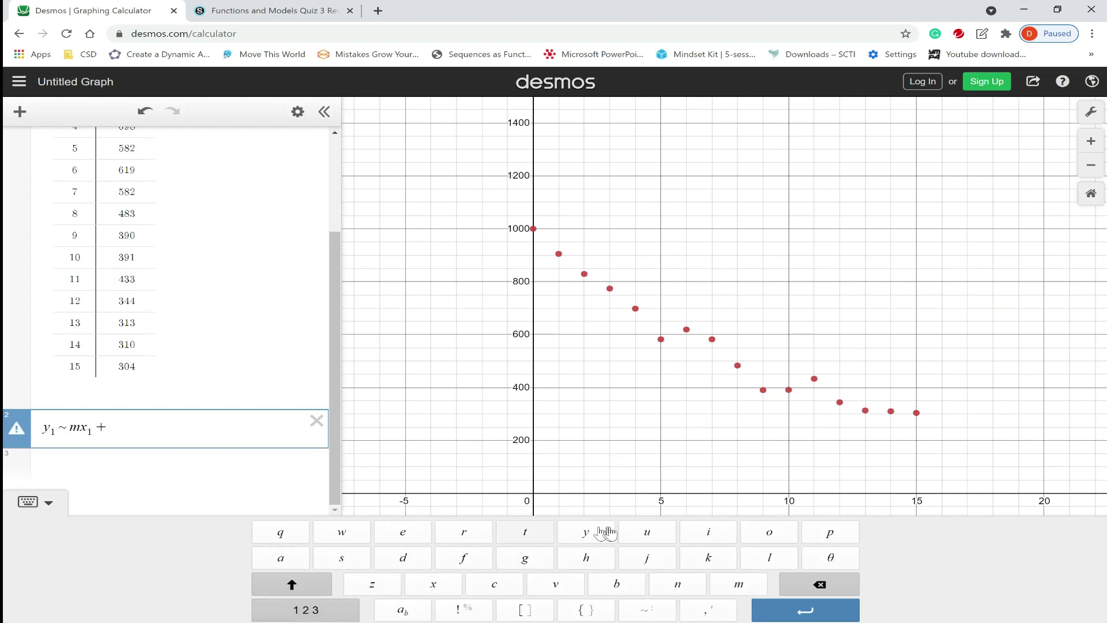
left_click(617, 581)
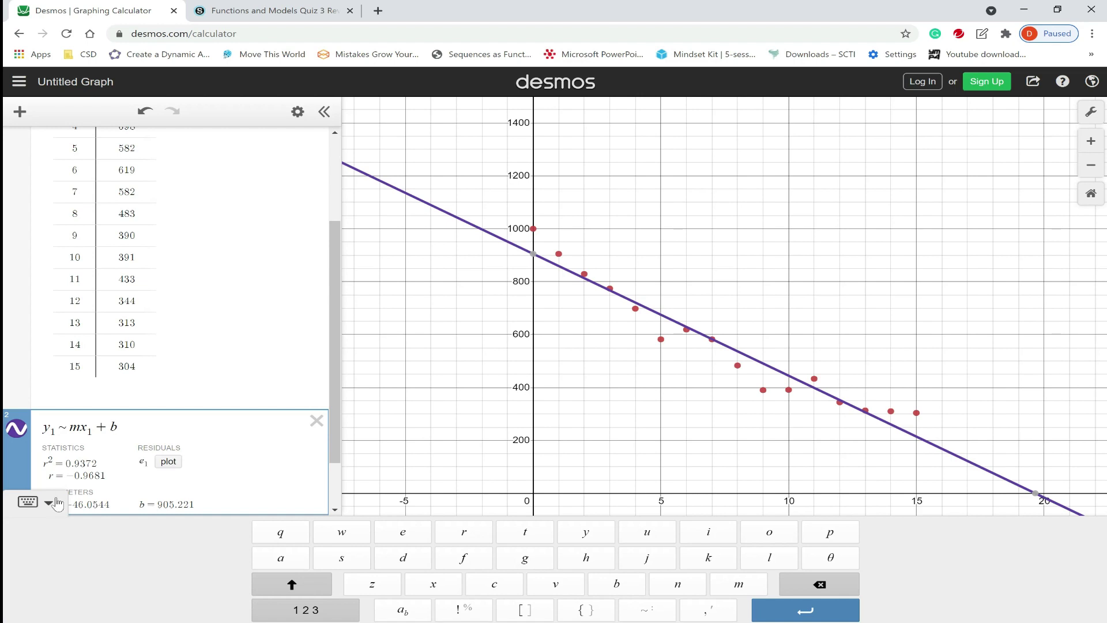
Step: Begin a new regression expression reading y₁ ~ ax₁
left_click(27, 501)
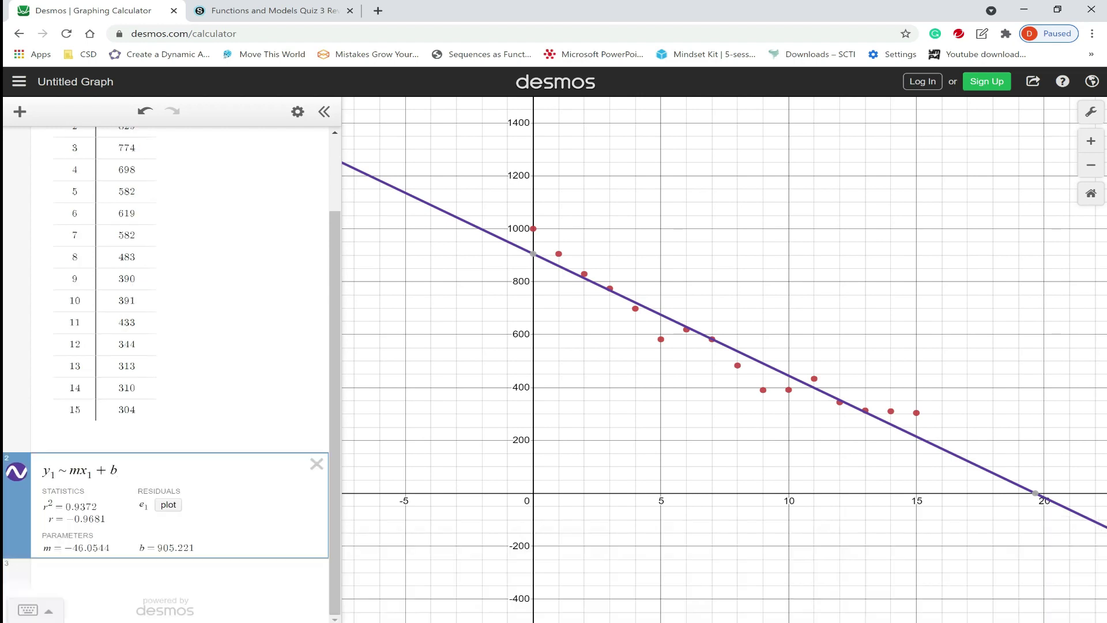
left_click(67, 583)
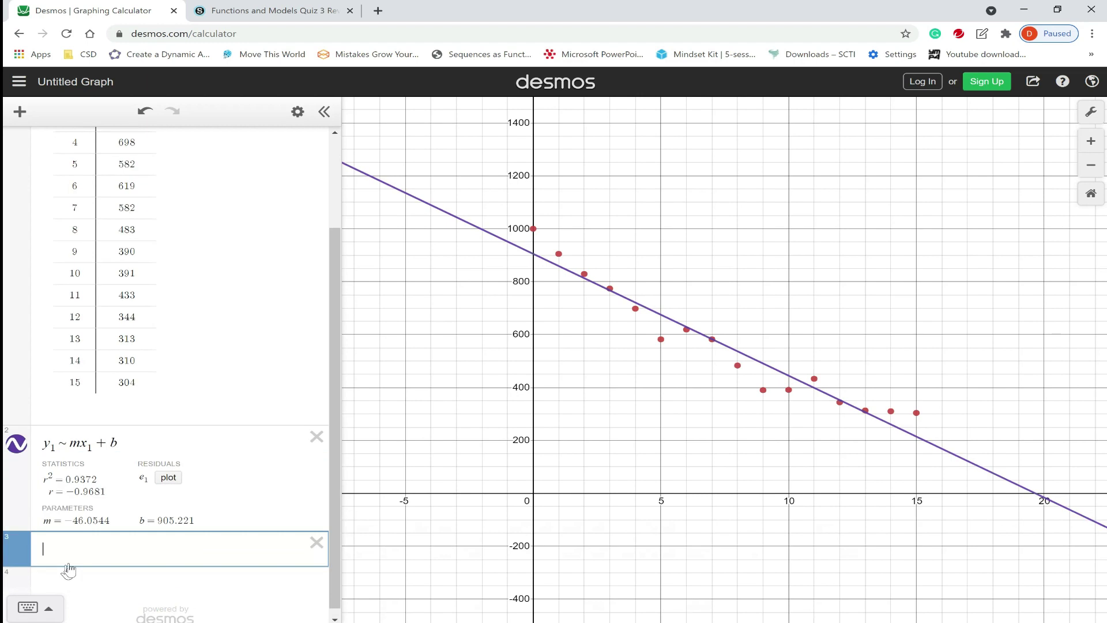
left_click(50, 606)
left_click(333, 531)
left_click(542, 587)
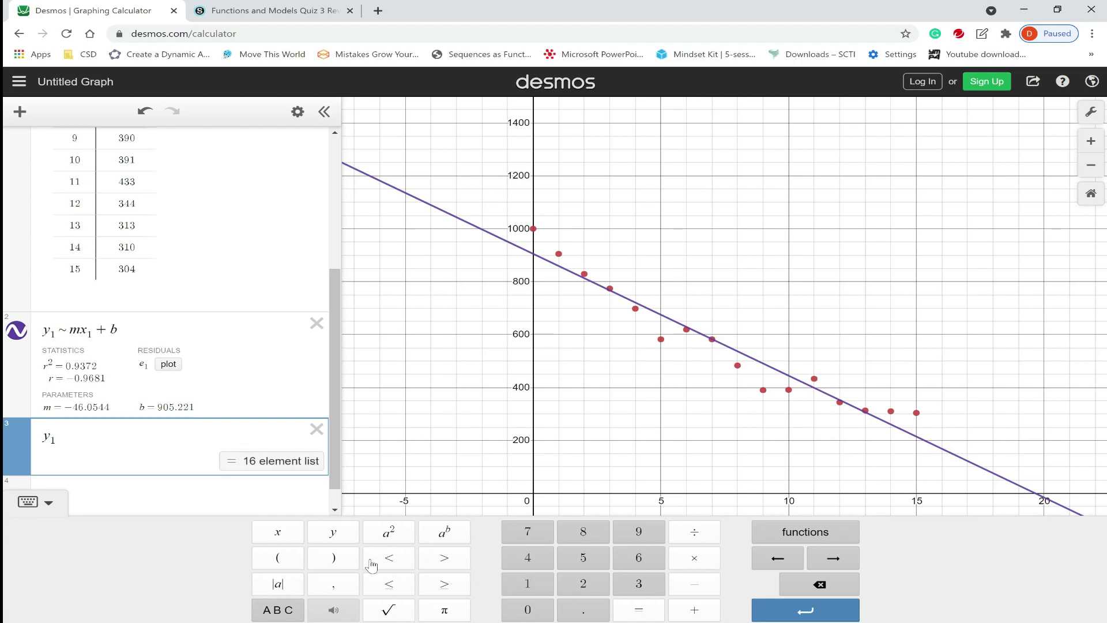
left_click(298, 608)
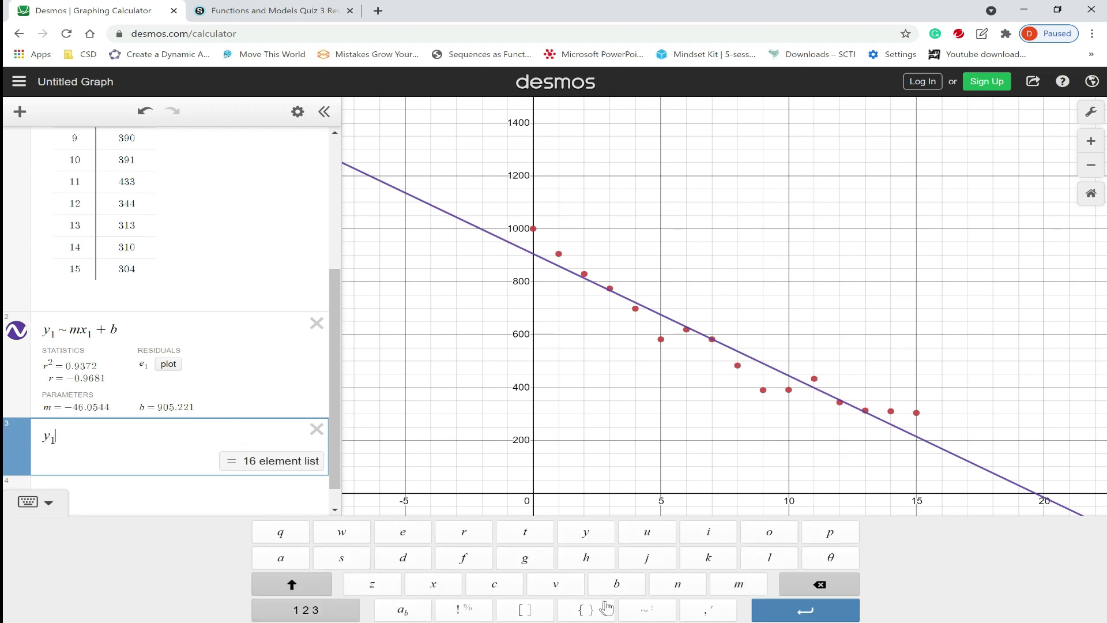
left_click(648, 612)
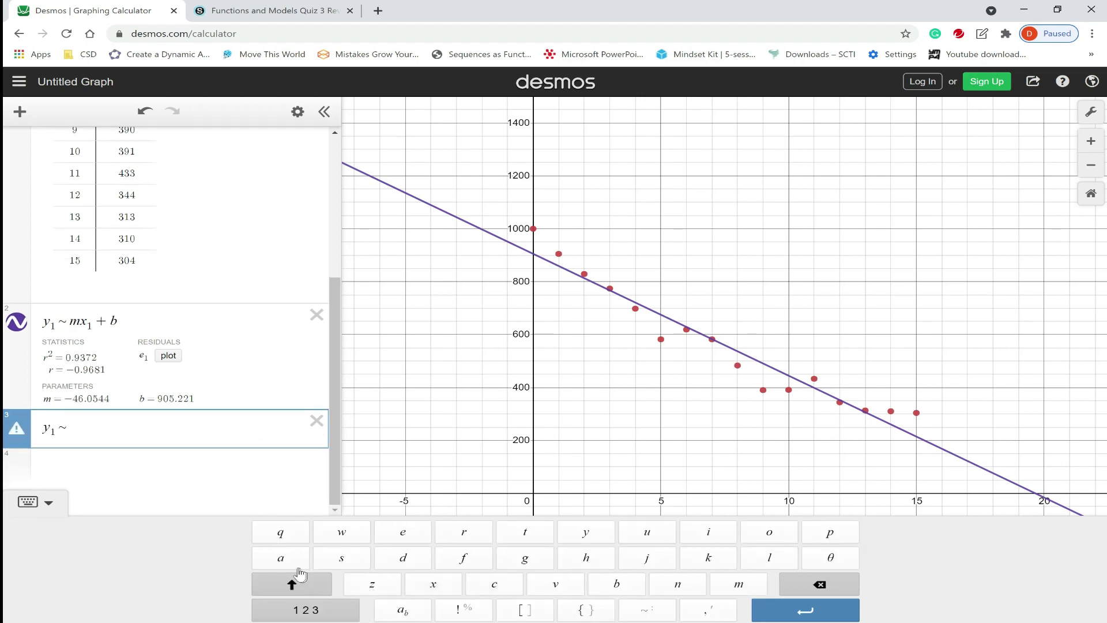
type("a")
left_click(305, 609)
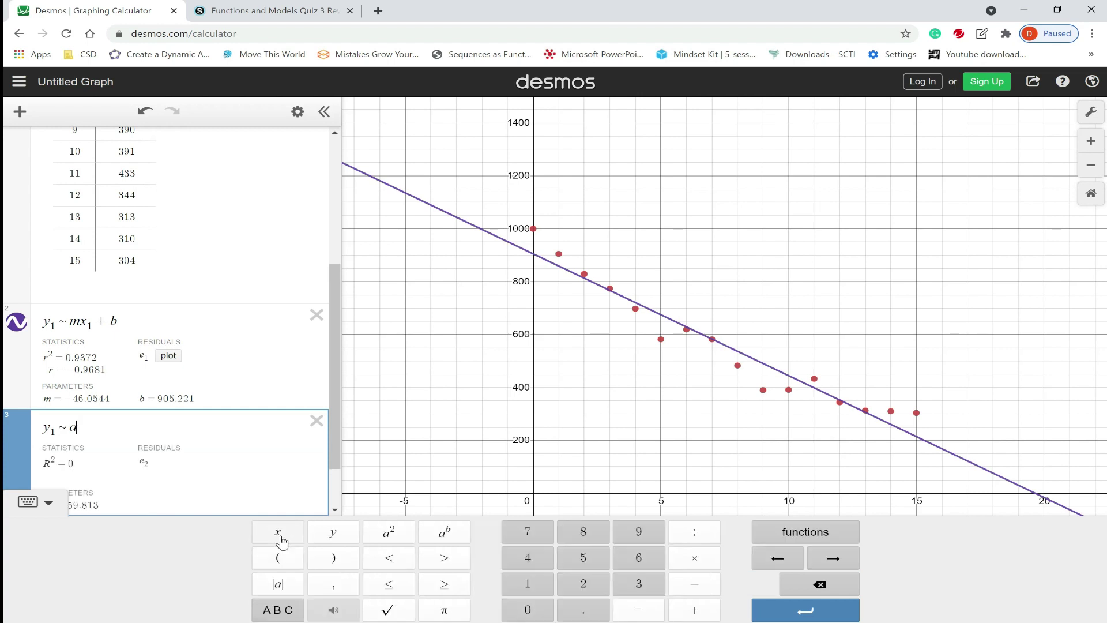
type("x")
left_click(527, 583)
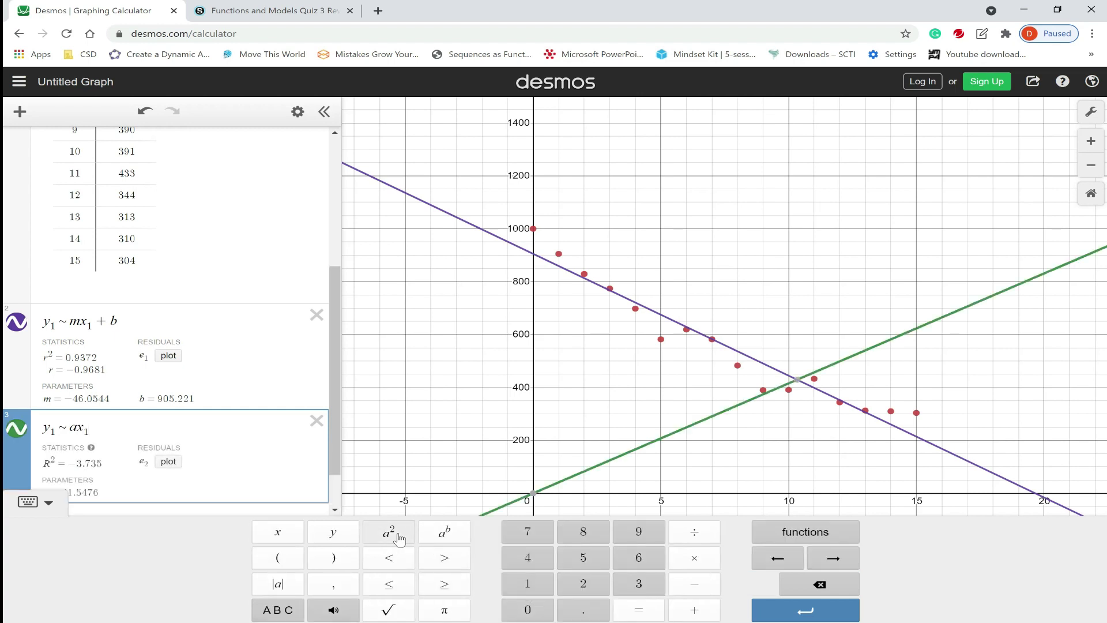
Step: Complete the quadratic model y₁ ~ ax₁² + bx₁ + c, giving R² = 0.9818
left_click(389, 531)
left_click(694, 609)
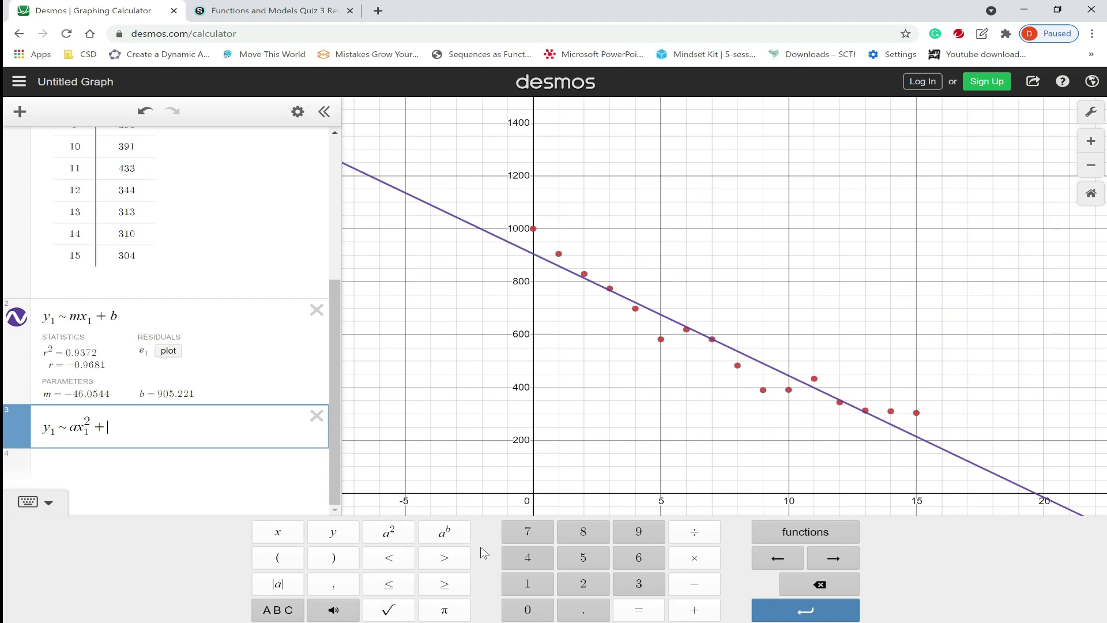
left_click(277, 609)
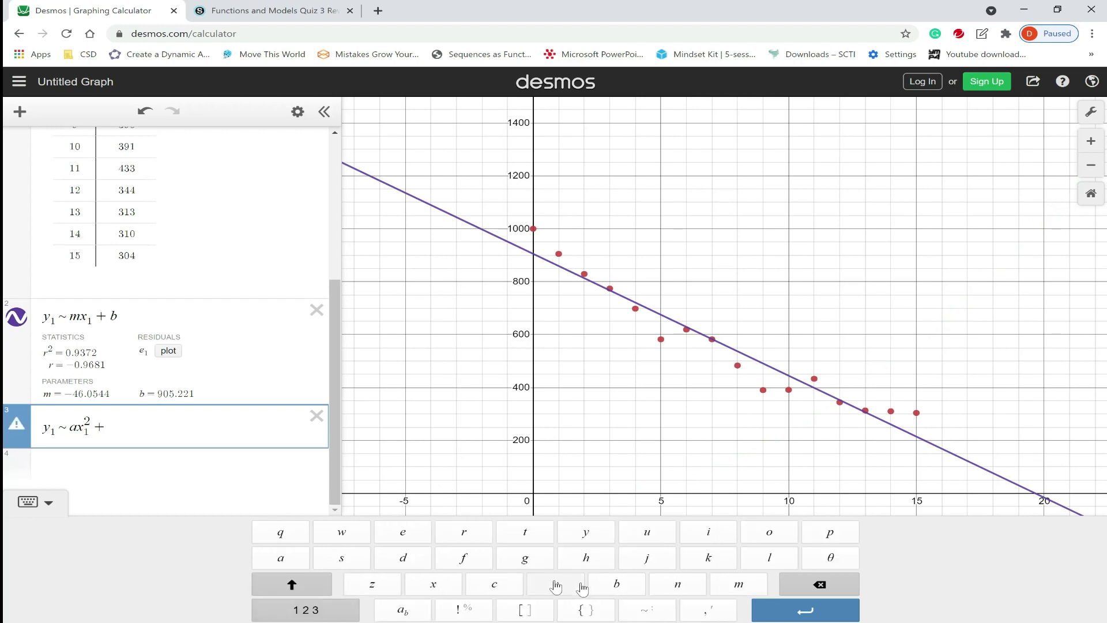
left_click(612, 585)
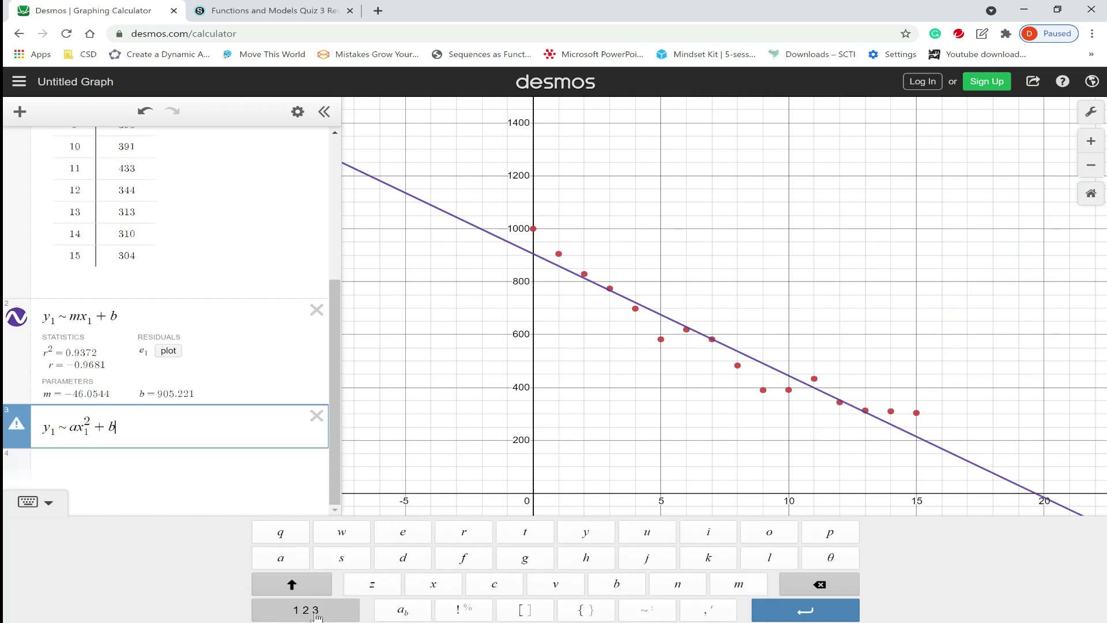
left_click(303, 536)
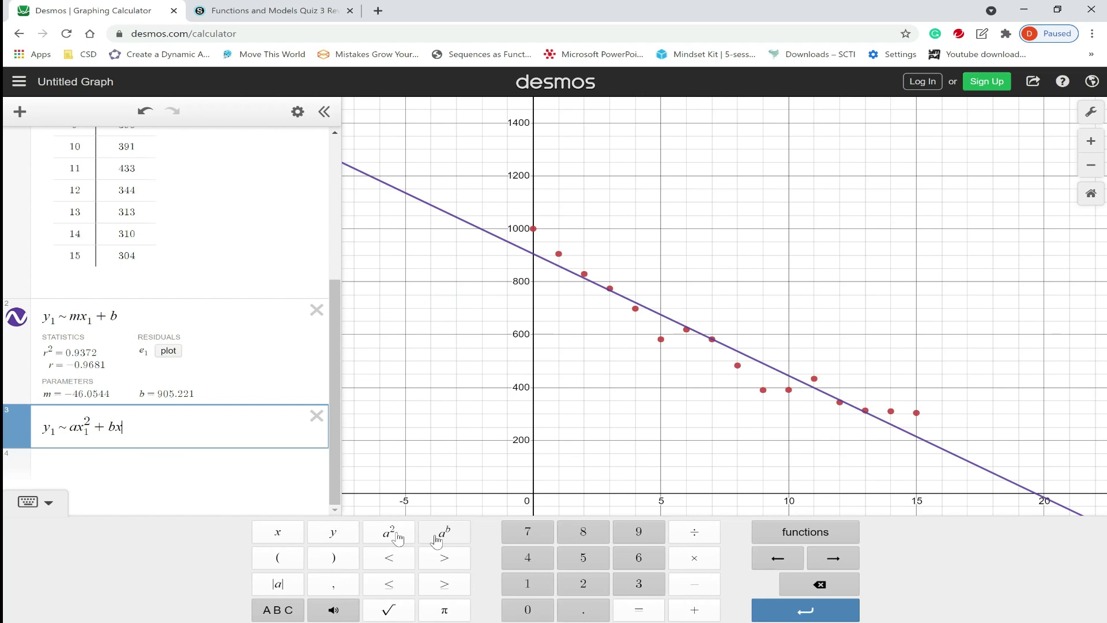
left_click(536, 583)
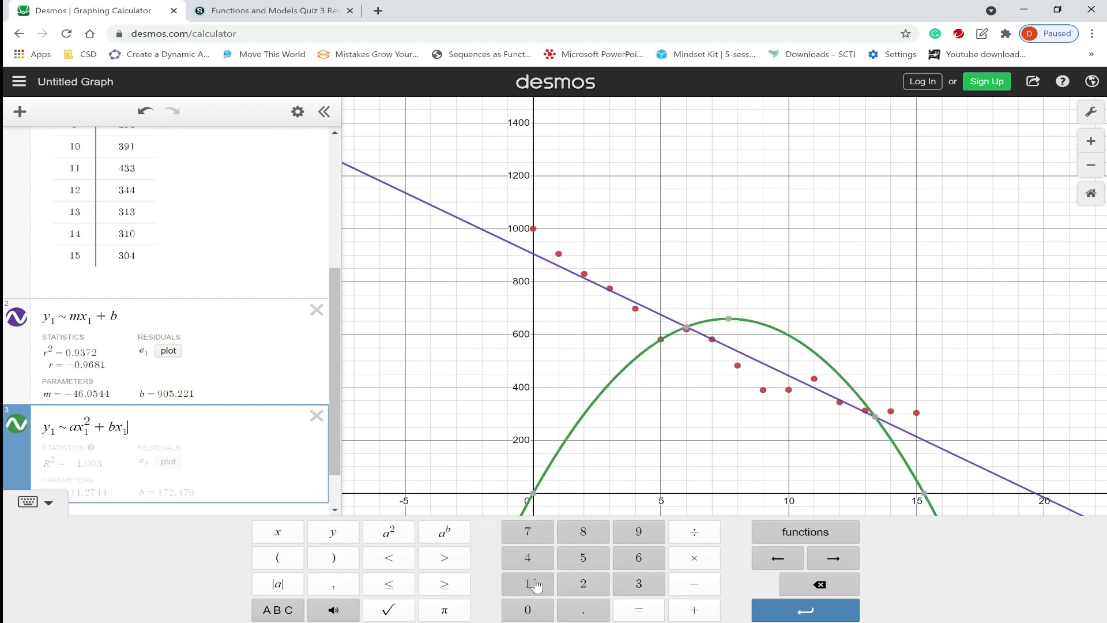
left_click(694, 610)
left_click(282, 609)
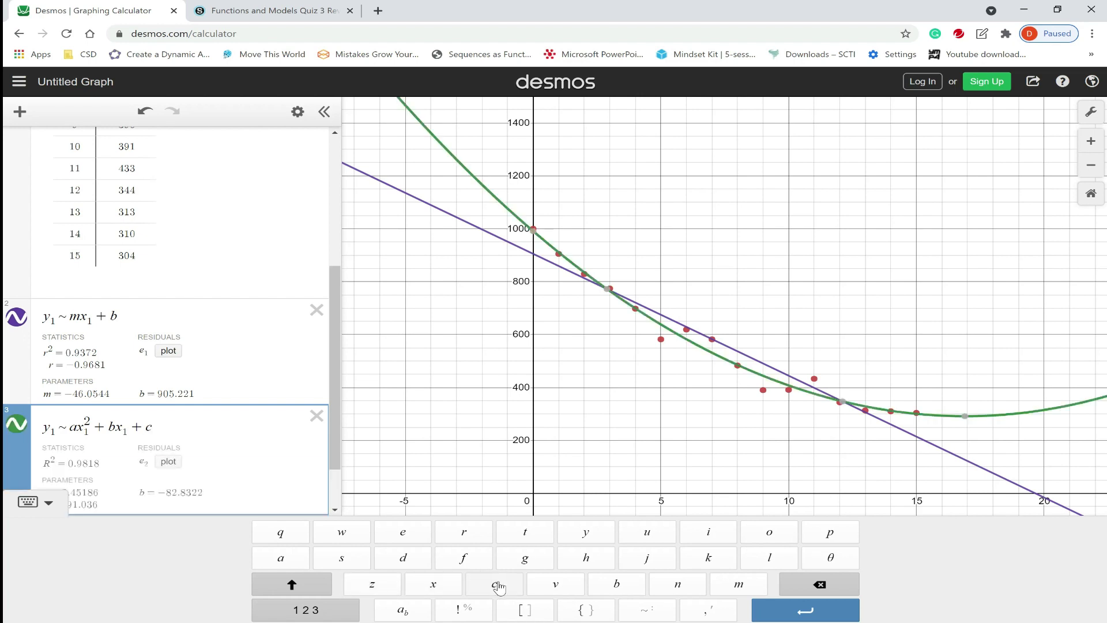
left_click(48, 509)
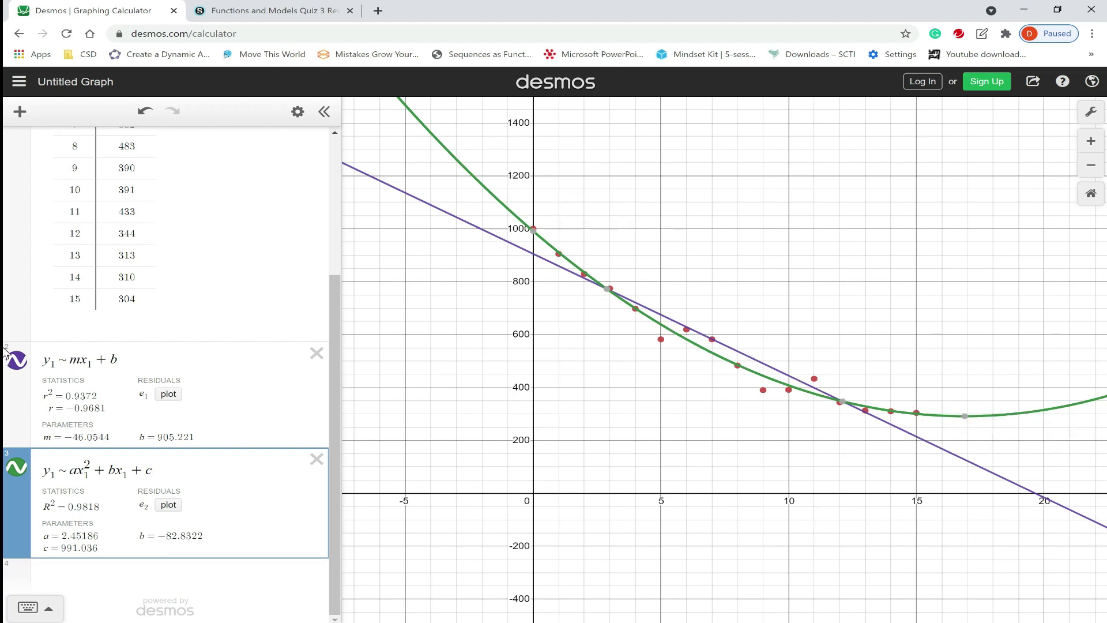
left_click(53, 613)
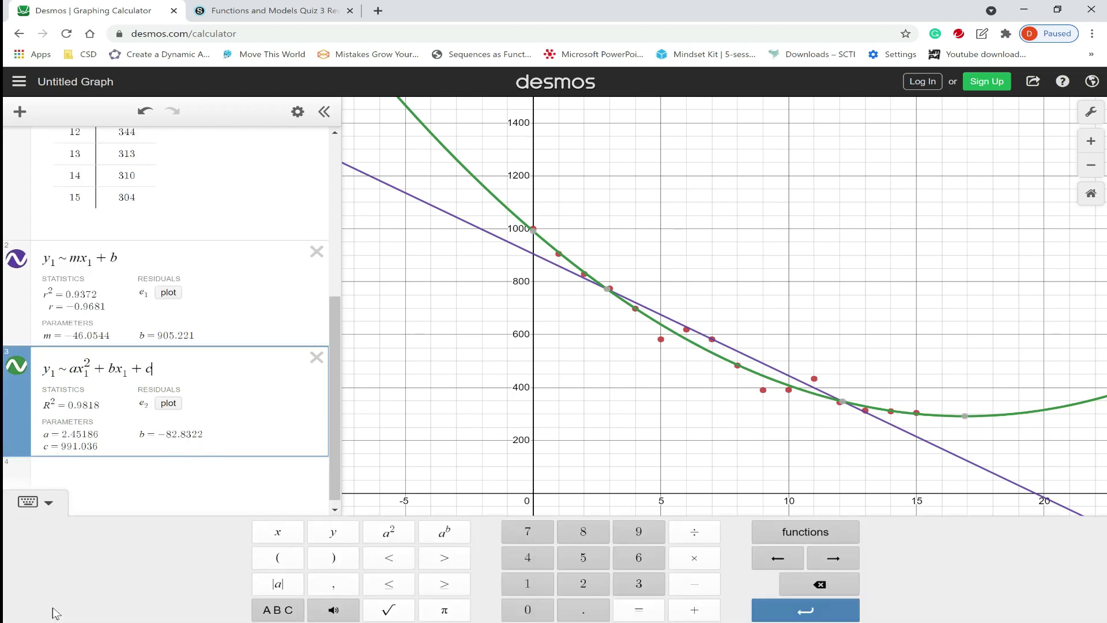
Step: Remove the stray y₁ from the quadratic regression expression
left_click(334, 533)
left_click(278, 610)
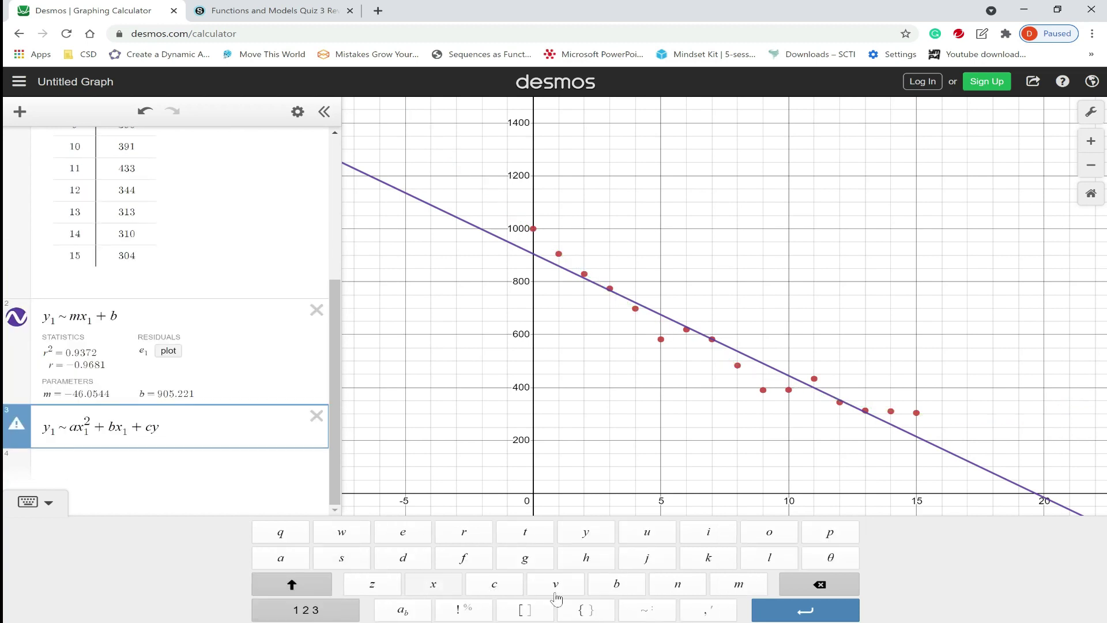
left_click(323, 605)
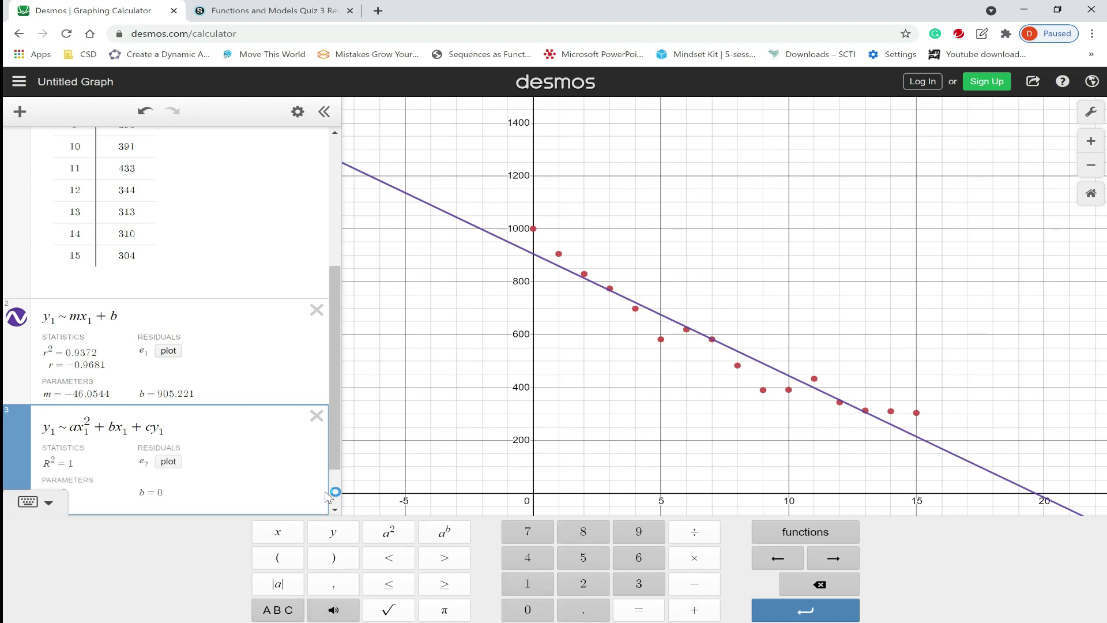
key("BackSpace")
key("BackSpace")
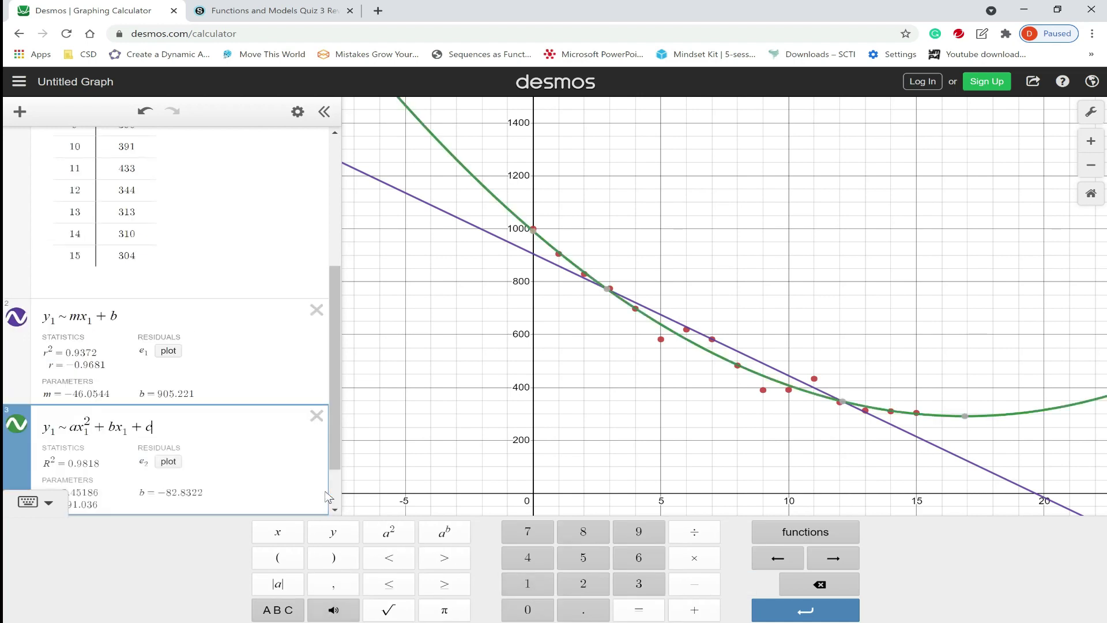
Step: Start a new fourth expression reading y₁ ~ a using the keypad
scroll(284, 476, "down", 2)
left_click(268, 477)
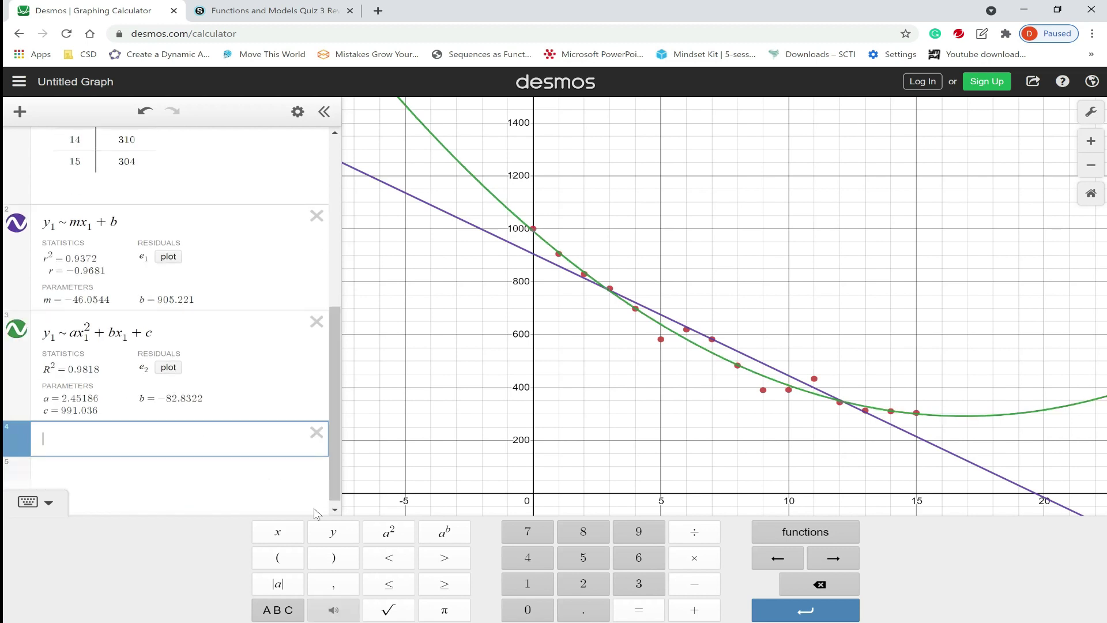
left_click(348, 531)
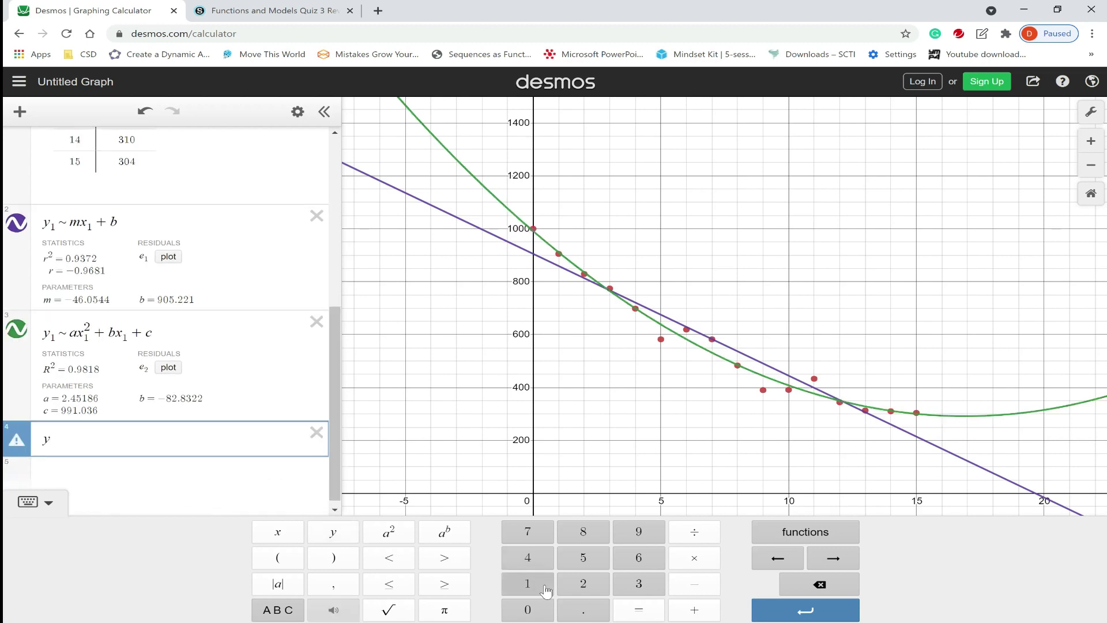
left_click(526, 586)
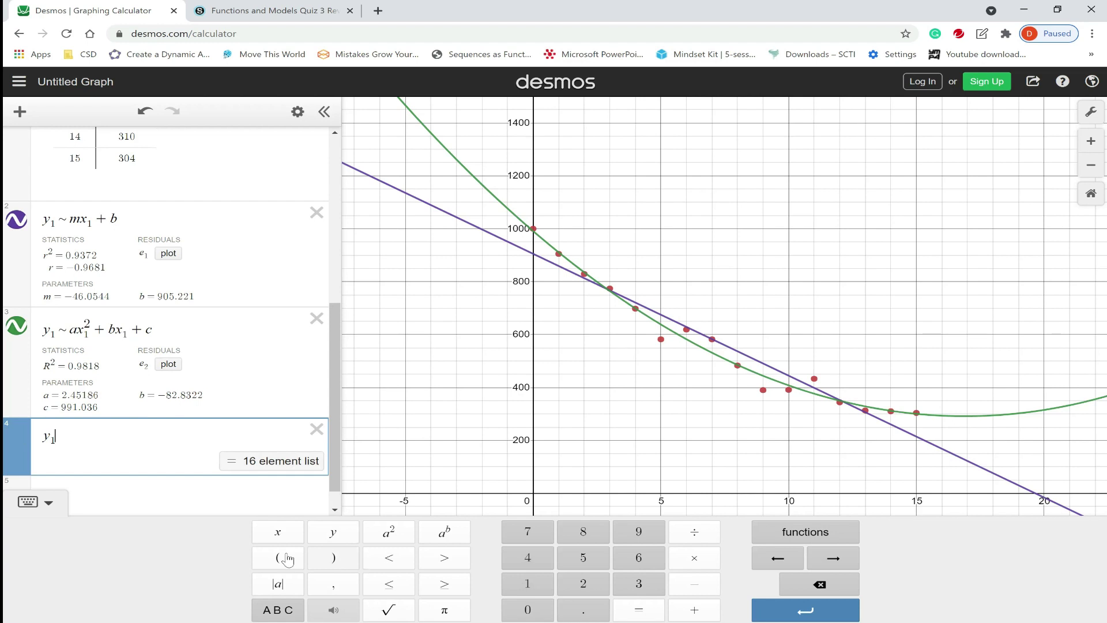
left_click(278, 609)
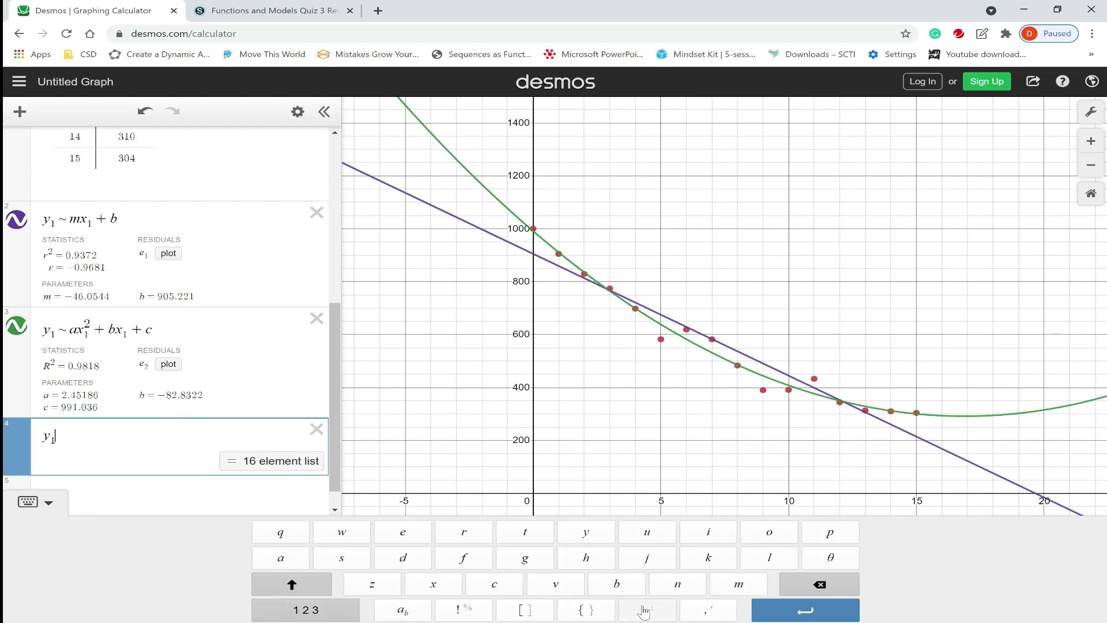
left_click(645, 610)
left_click(315, 611)
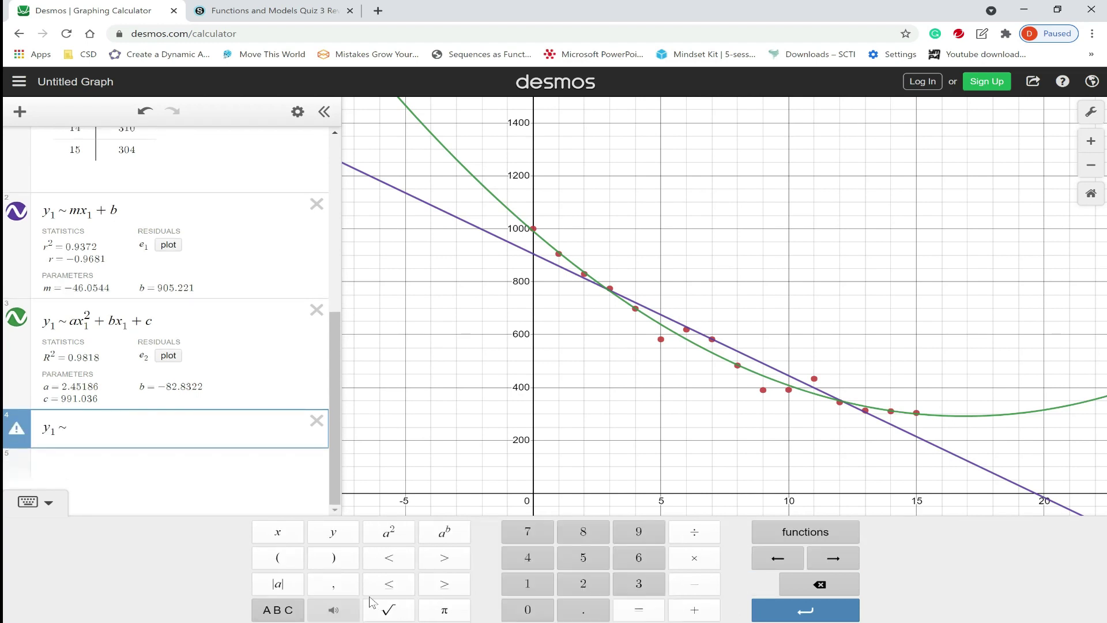
left_click(278, 610)
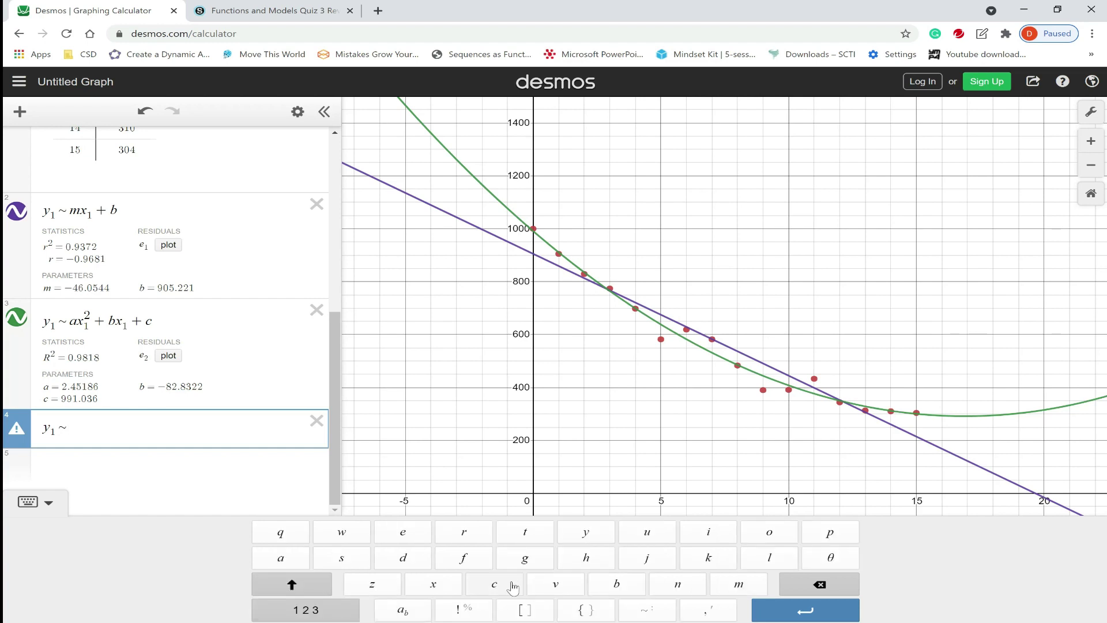
left_click(297, 562)
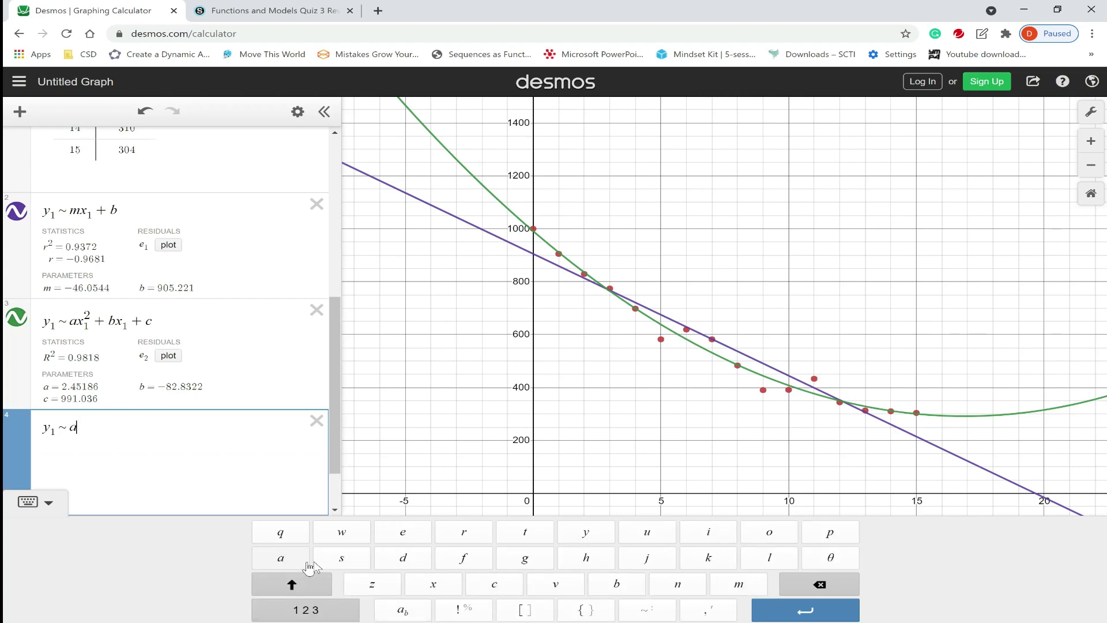
Step: Complete the regression as y₁ ~ a(b)^x₁ so the exponential curve fits the data
left_click(337, 606)
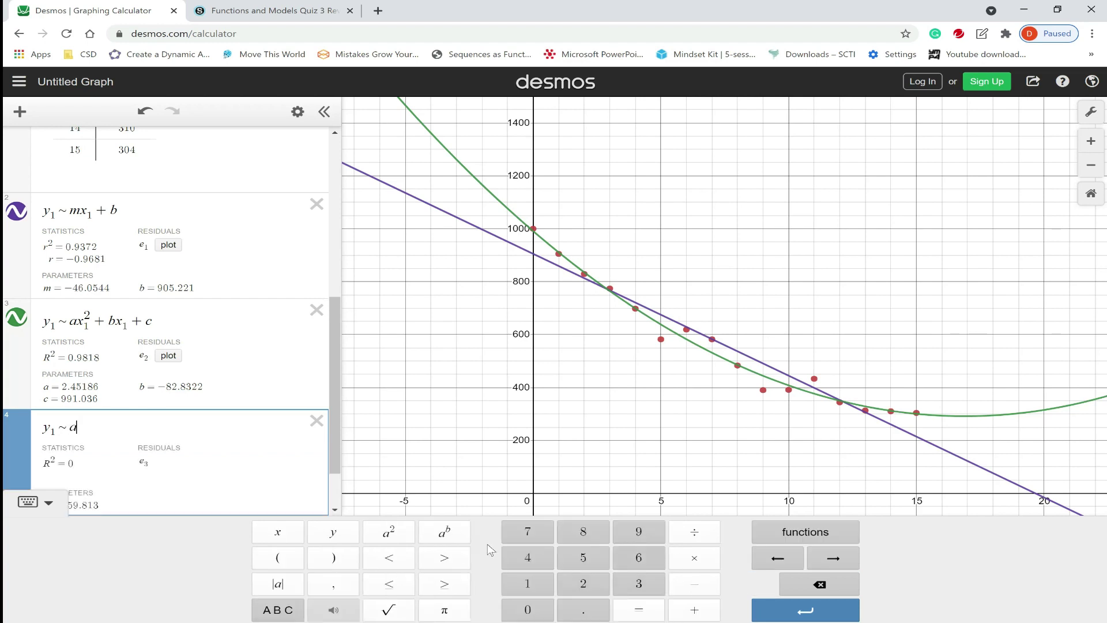
left_click(288, 564)
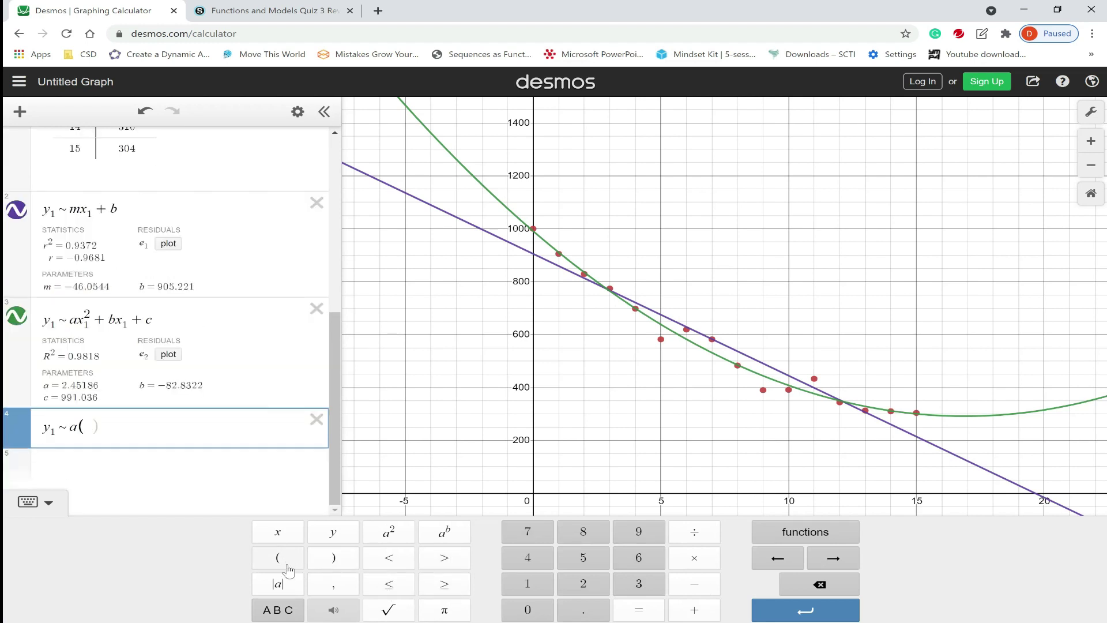
left_click(279, 609)
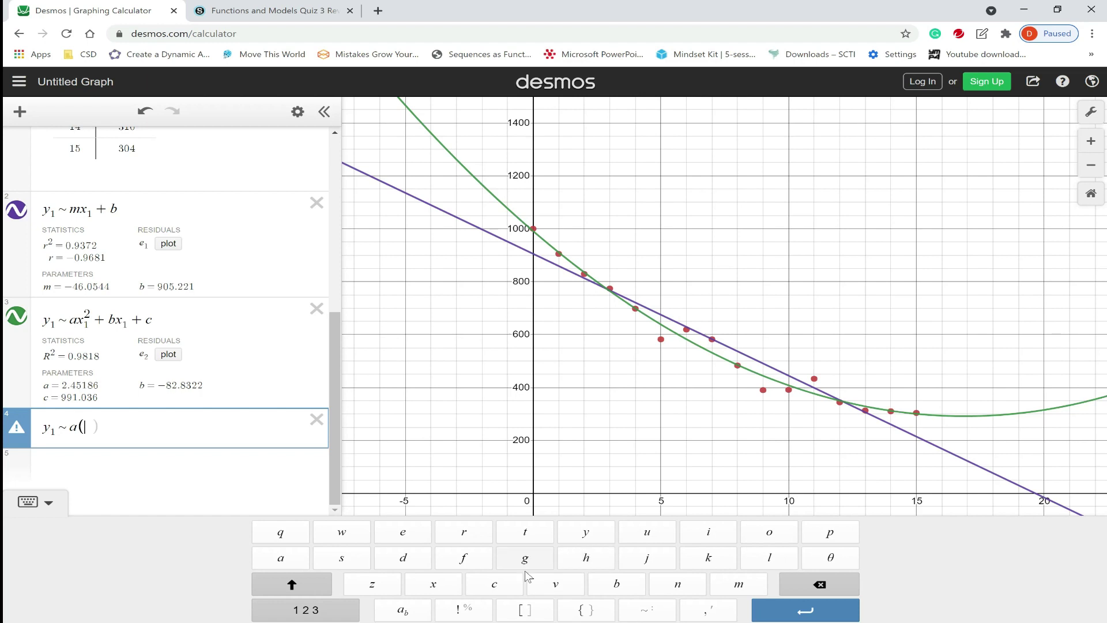
left_click(616, 584)
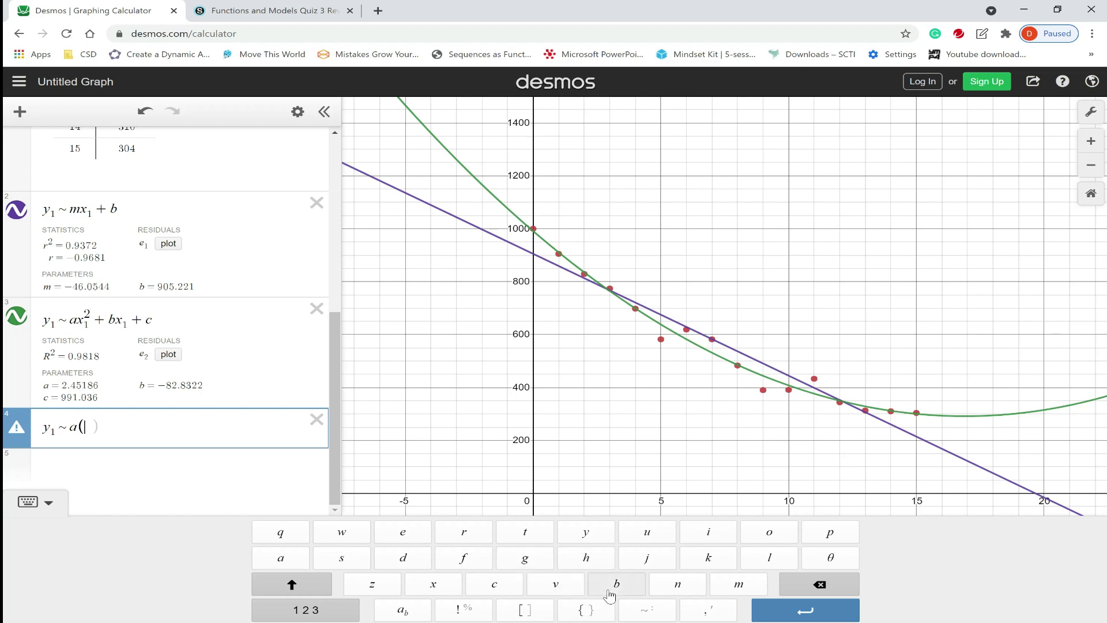
left_click(332, 615)
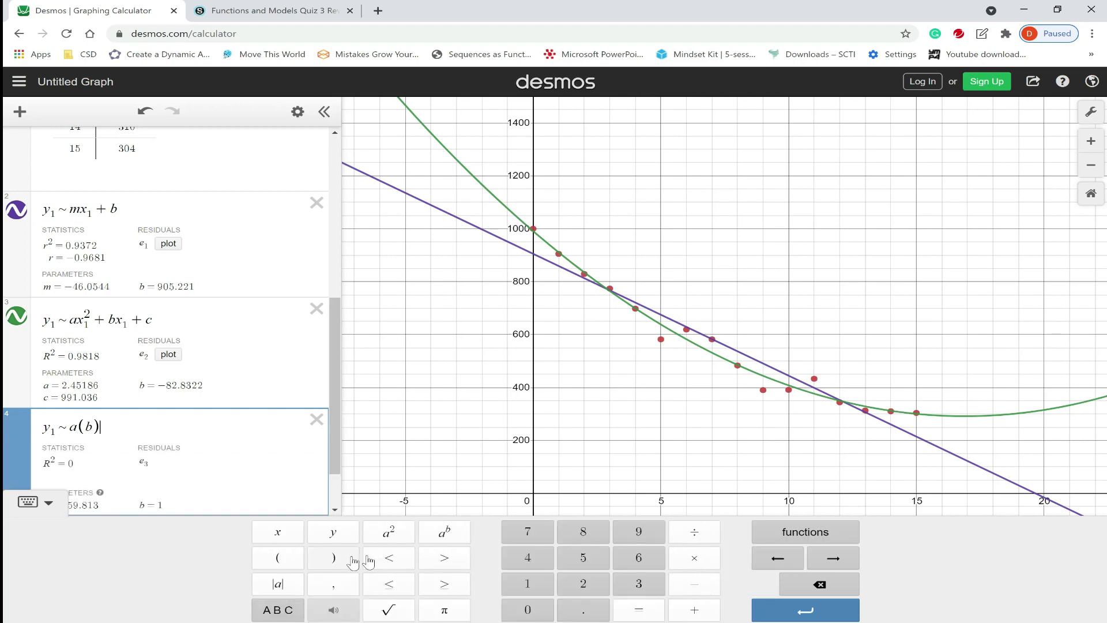
left_click(444, 530)
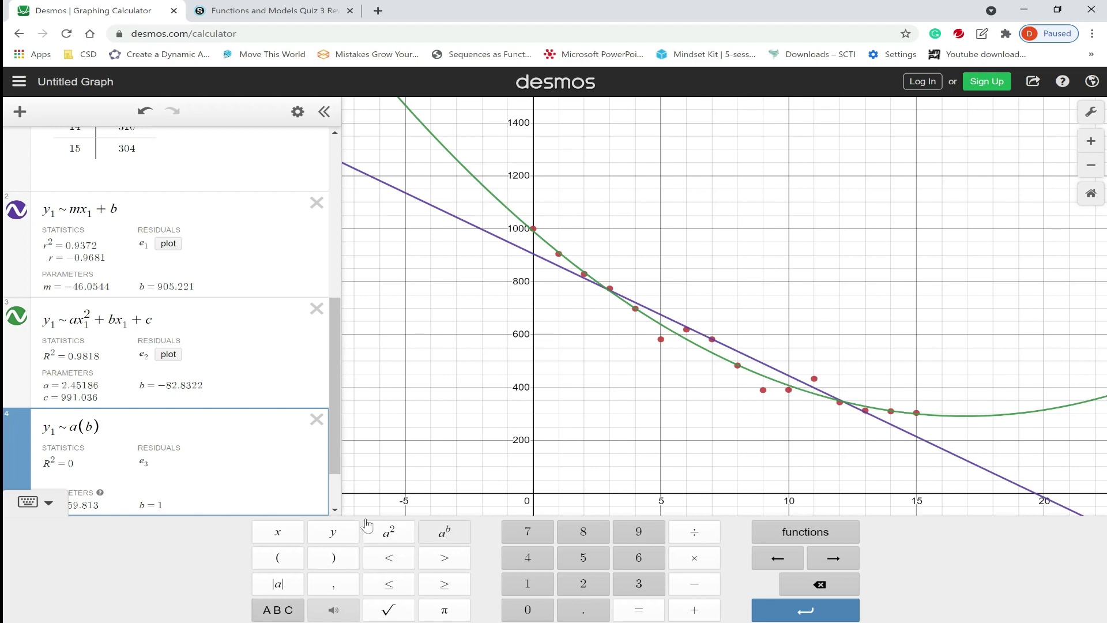
left_click(295, 537)
left_click(522, 584)
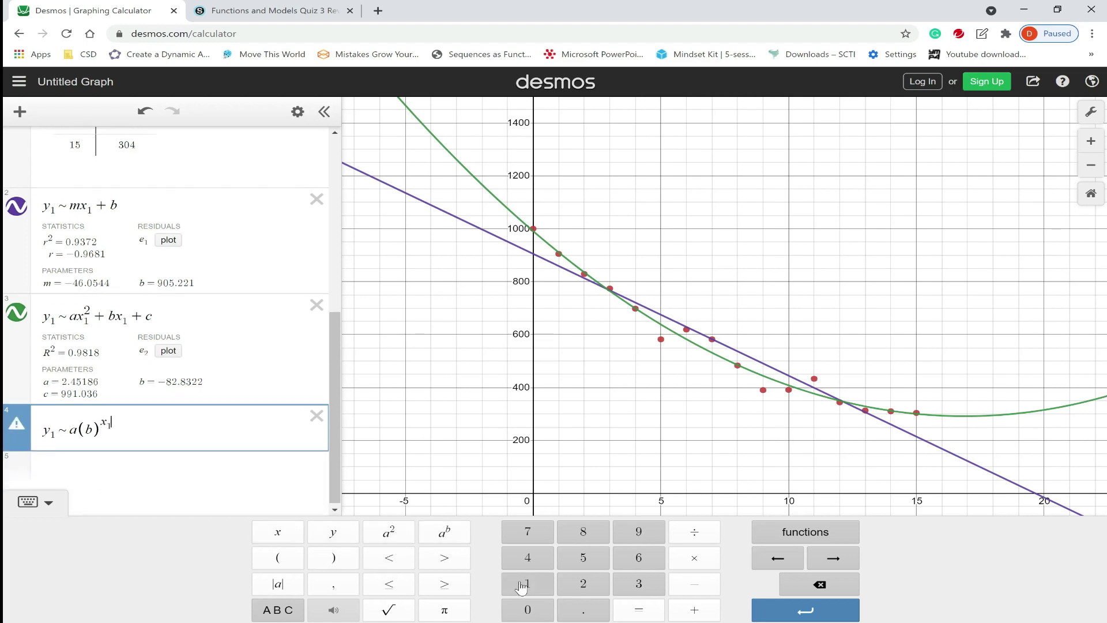
Step: Close the keypad and hide the quadratic and linear fits, leaving only the exponential curve
scroll(41, 510, "up", 1)
left_click(41, 510)
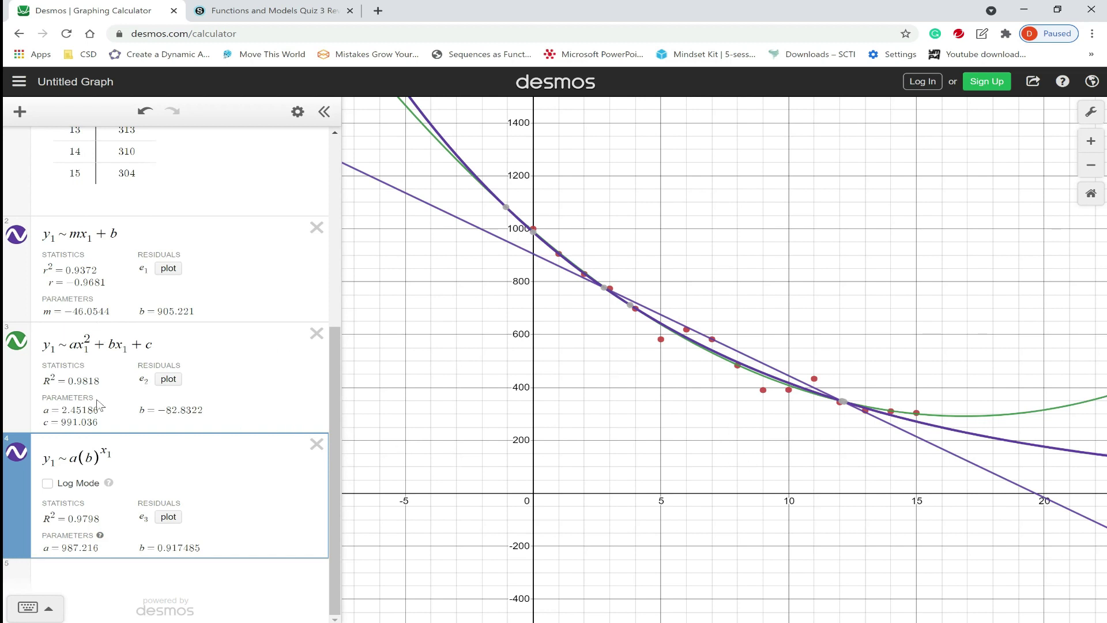
left_click(16, 345)
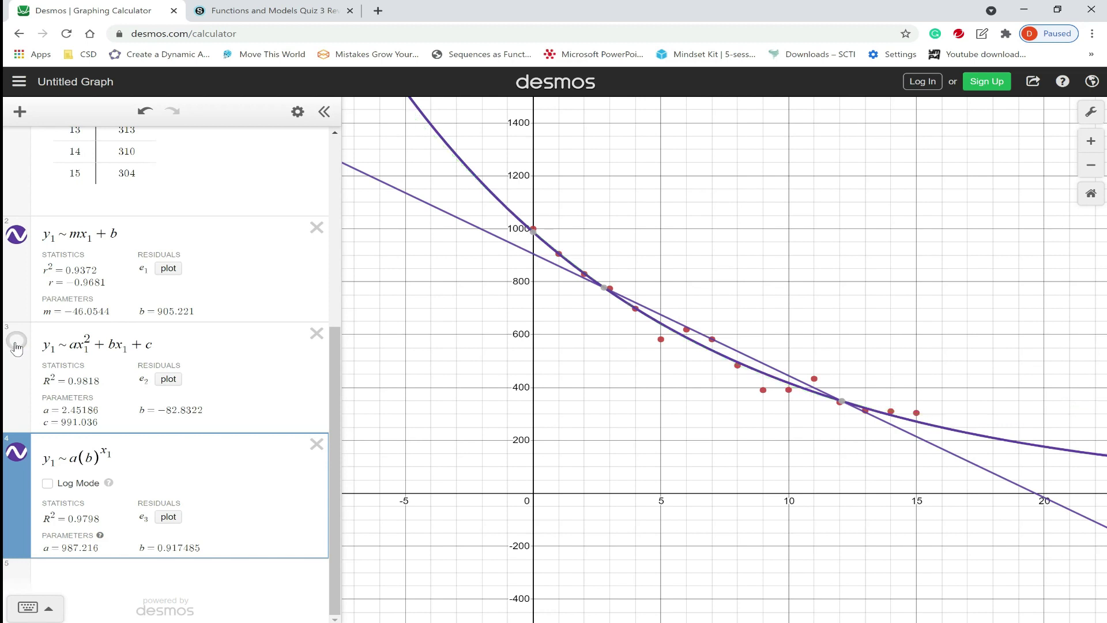
left_click(17, 235)
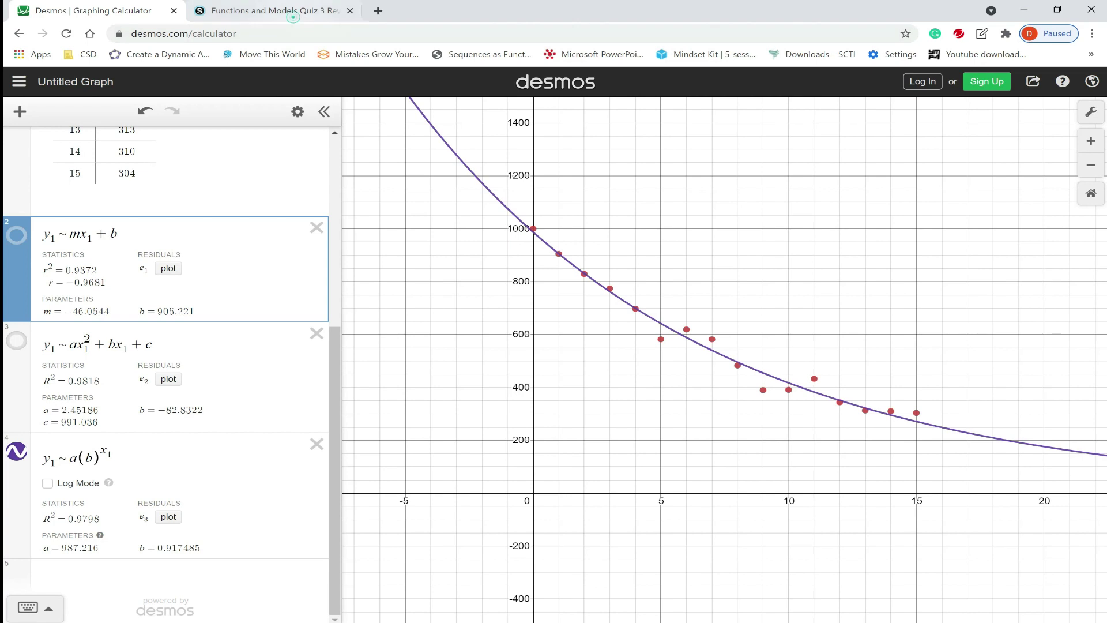
left_click(288, 12)
Step: Begin the question 6 answer with 'The exponential model of y=', checking the parameters in Desmos
scroll(265, 553, "down", 3)
left_click(75, 480)
type("THe")
key("BackSpace")
key("BackSpace")
key("BackSpace")
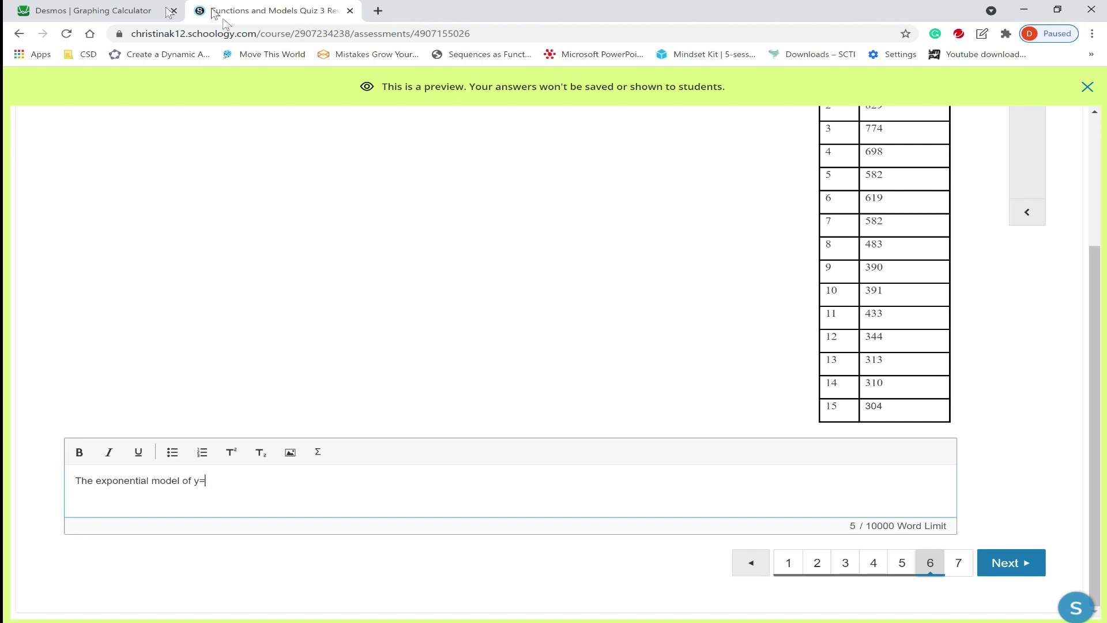
left_click(127, 9)
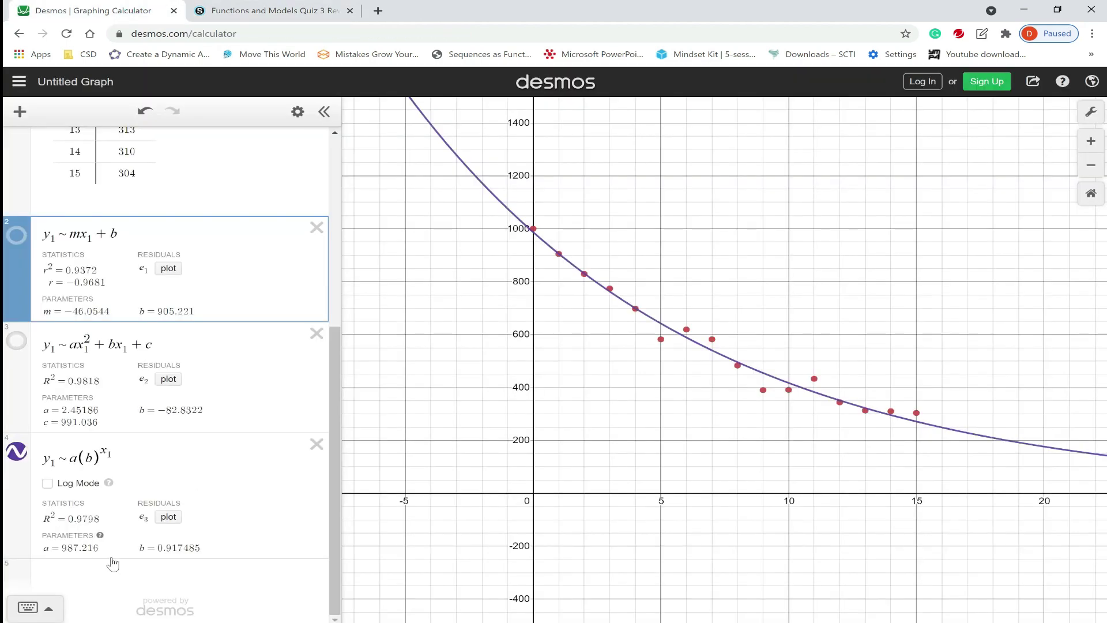
left_click(299, 16)
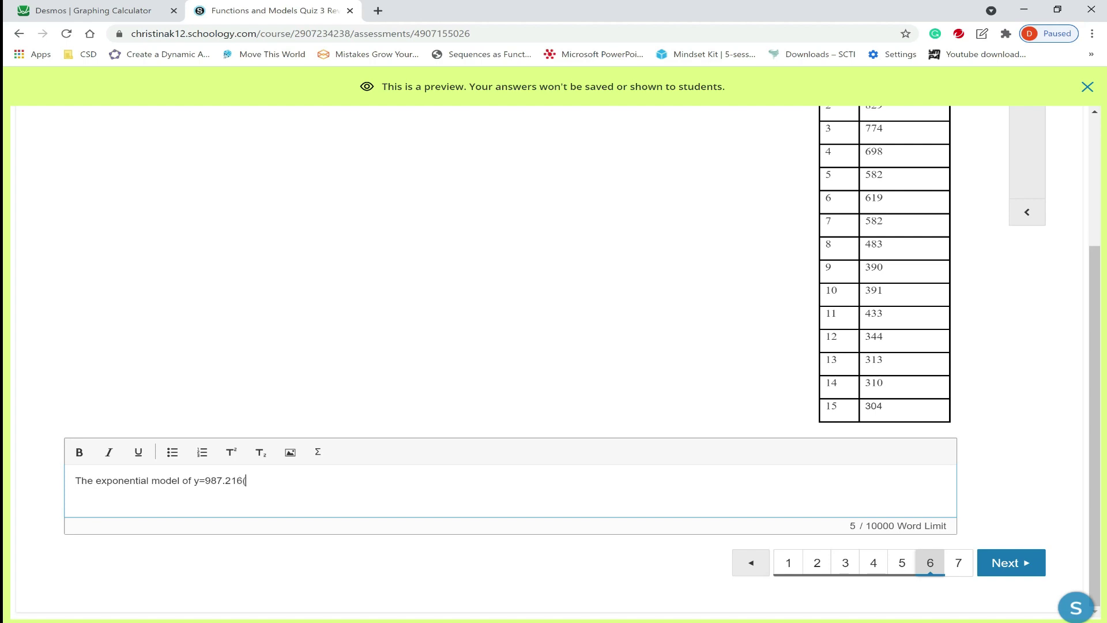
left_click(71, 8)
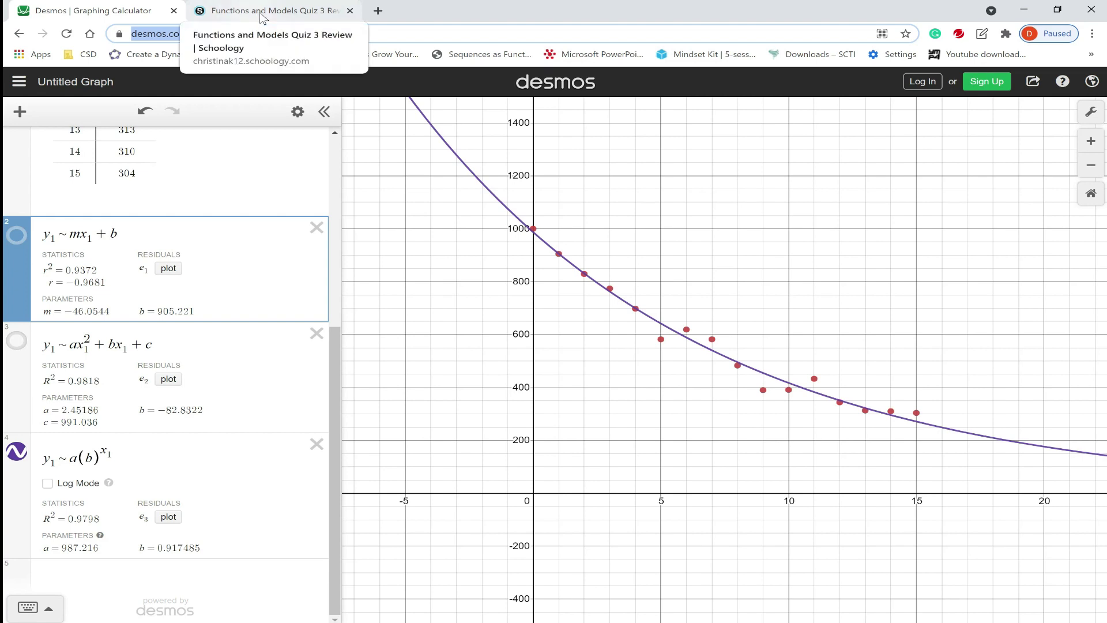
left_click(317, 17)
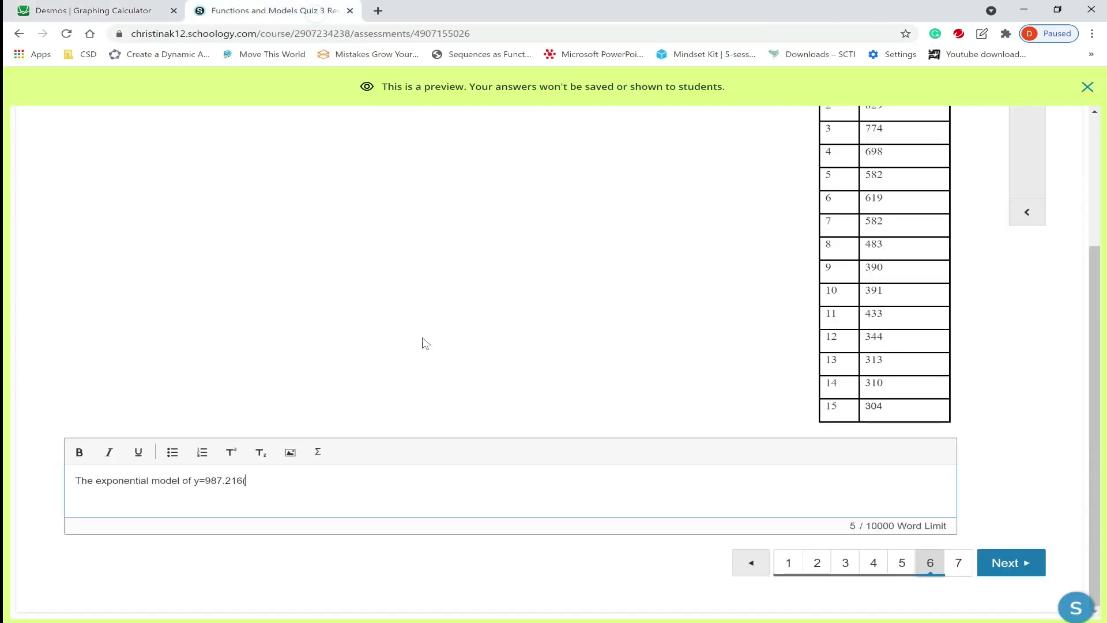
Step: Add the superscript exponent x and 'is the best model because it has an r'
type(".917")
left_click(232, 455)
type("x")
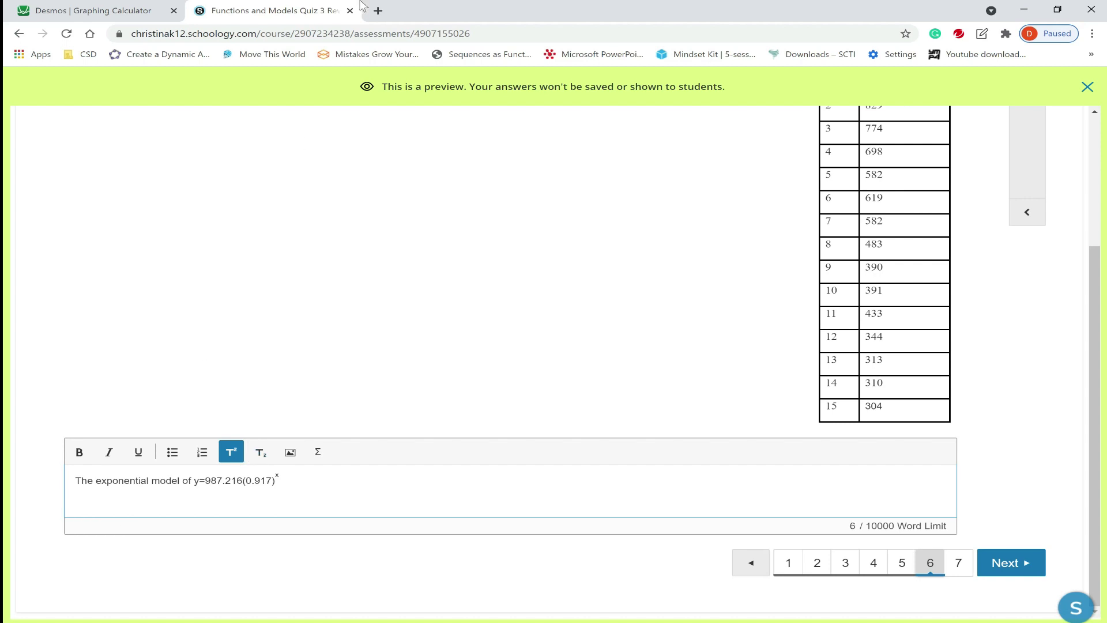
left_click(241, 460)
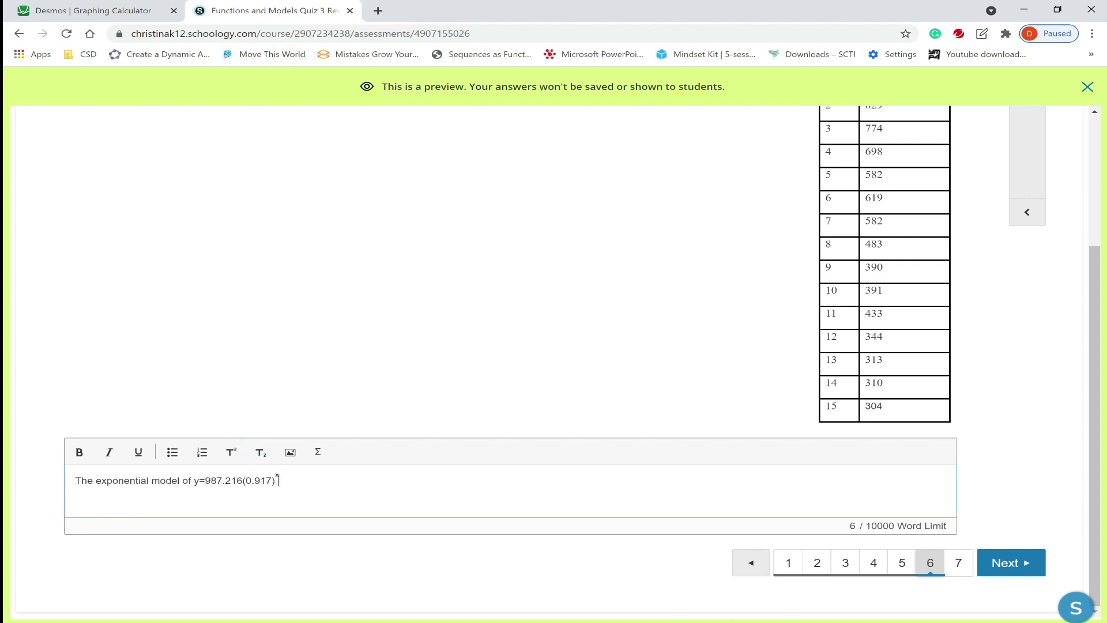
type("is the best model because")
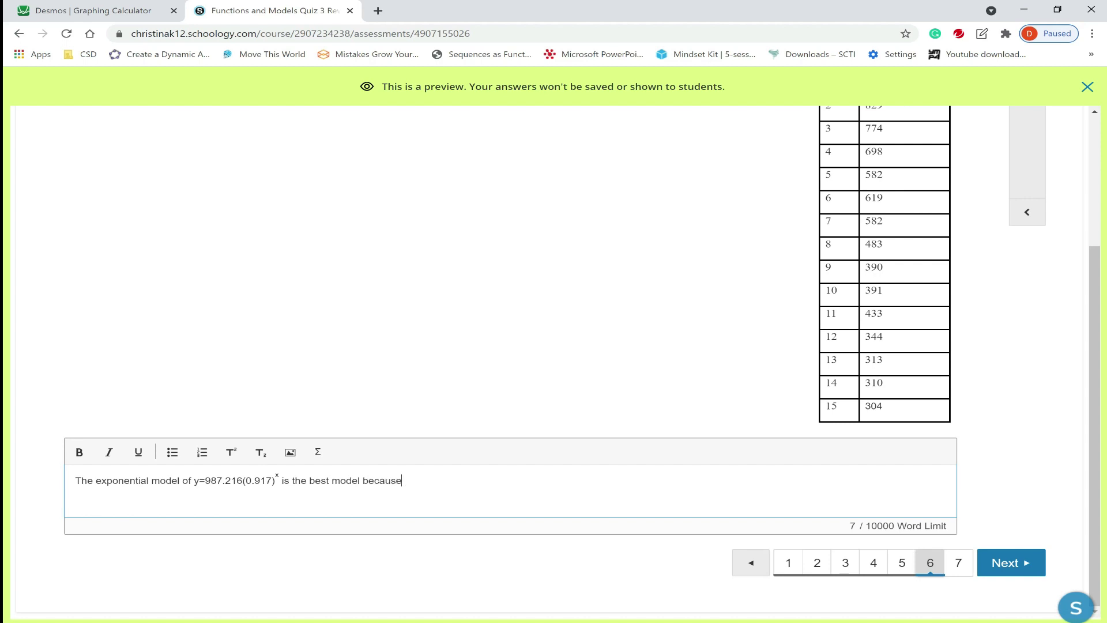
type(" it has an r")
Step: Write 'r² value of 0.9798 meaning 97.98% of the data fits the model', checking R² in Desmos
left_click(231, 452)
type("2")
left_click(233, 451)
type("value of")
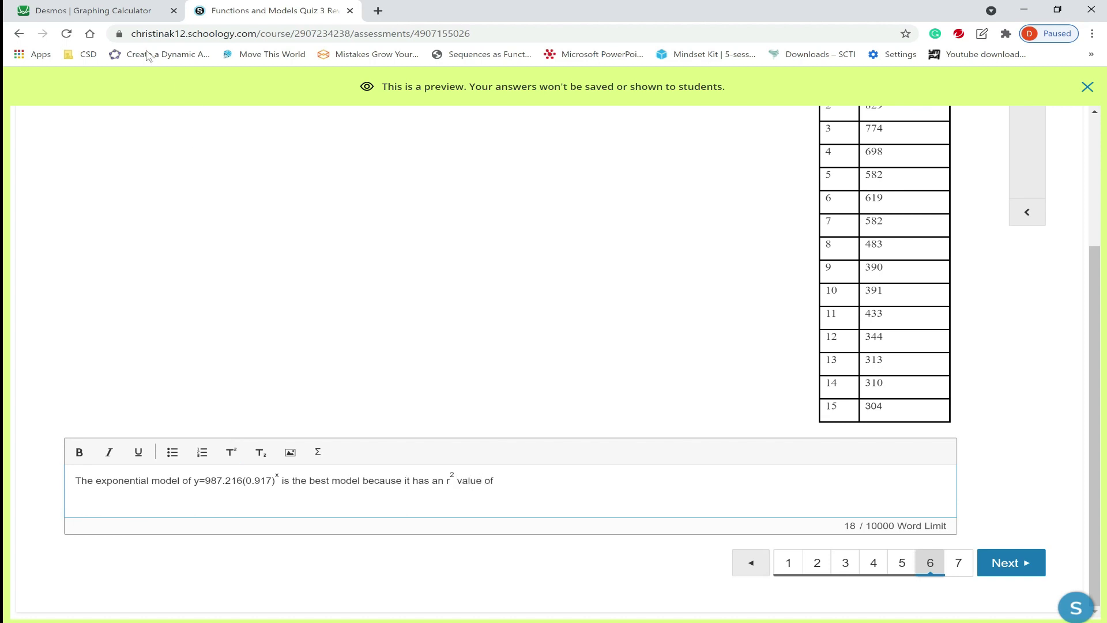
left_click(104, 6)
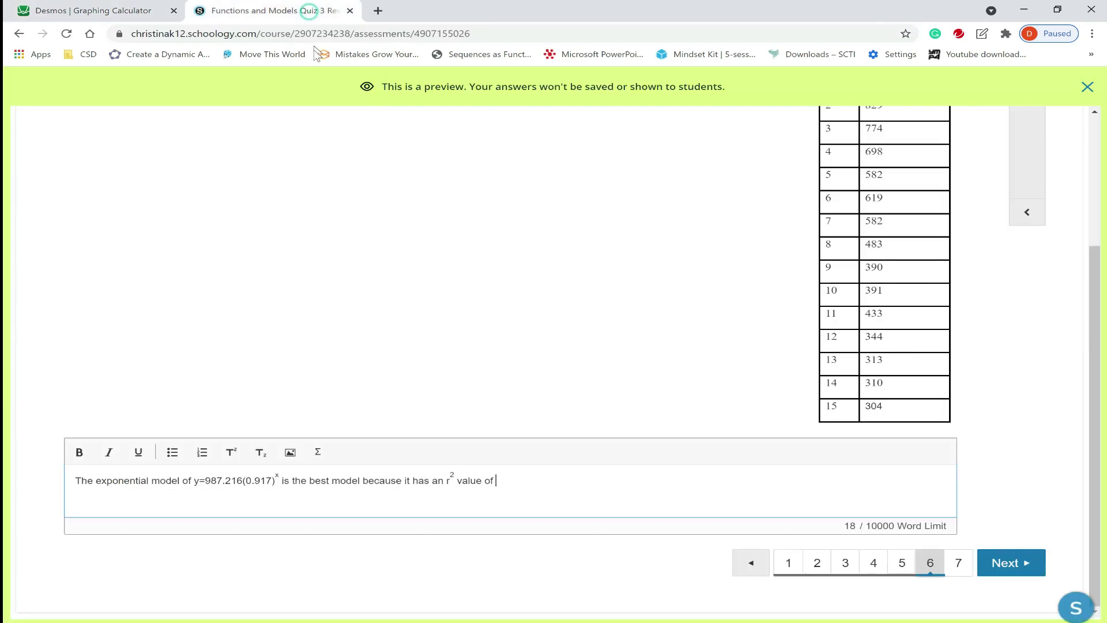
left_click(311, 13)
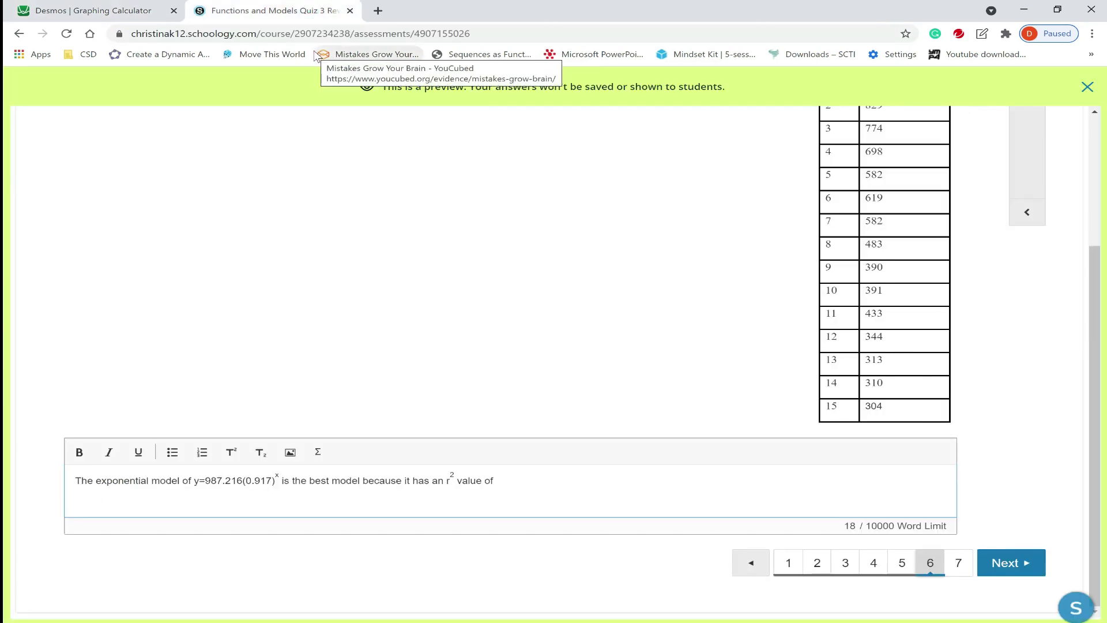
type("of 0.9798 mean")
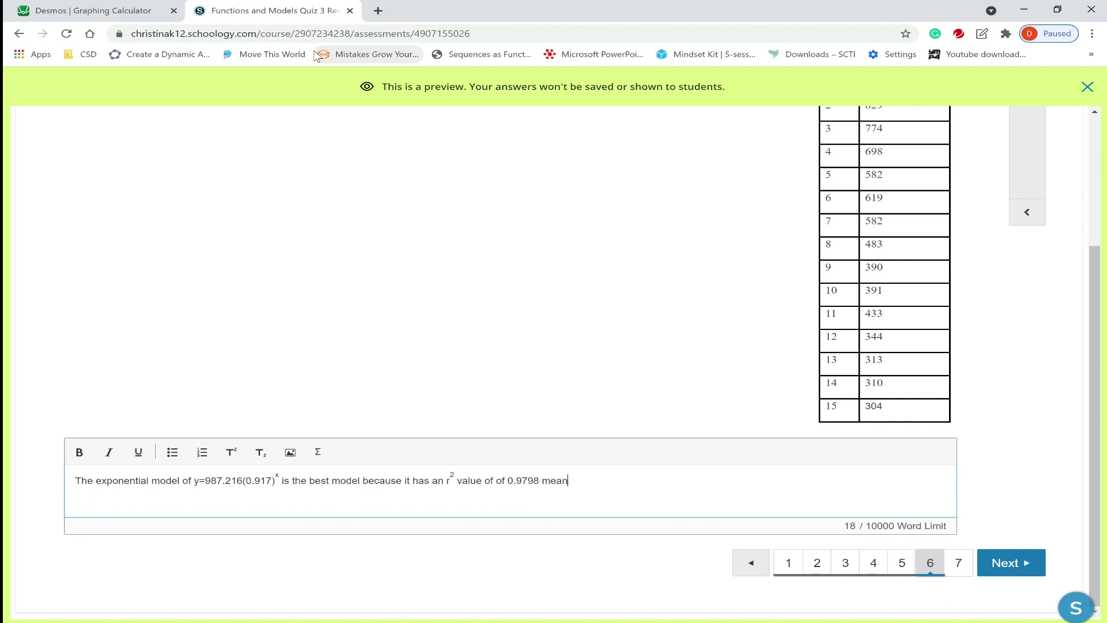
type("ing 97.98% of the data viits the model")
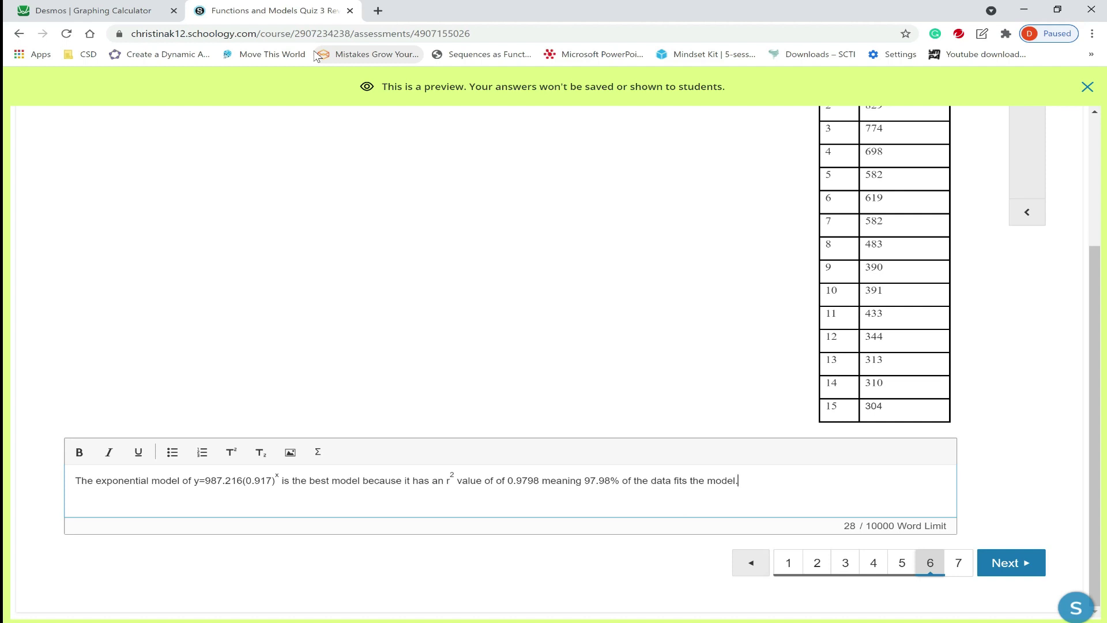
Step: Add that population won't turn around and start increasing, so the quadratic model does not make sense
type(".  We do not know that the qu")
key("BackSpace")
key("BackSpace")
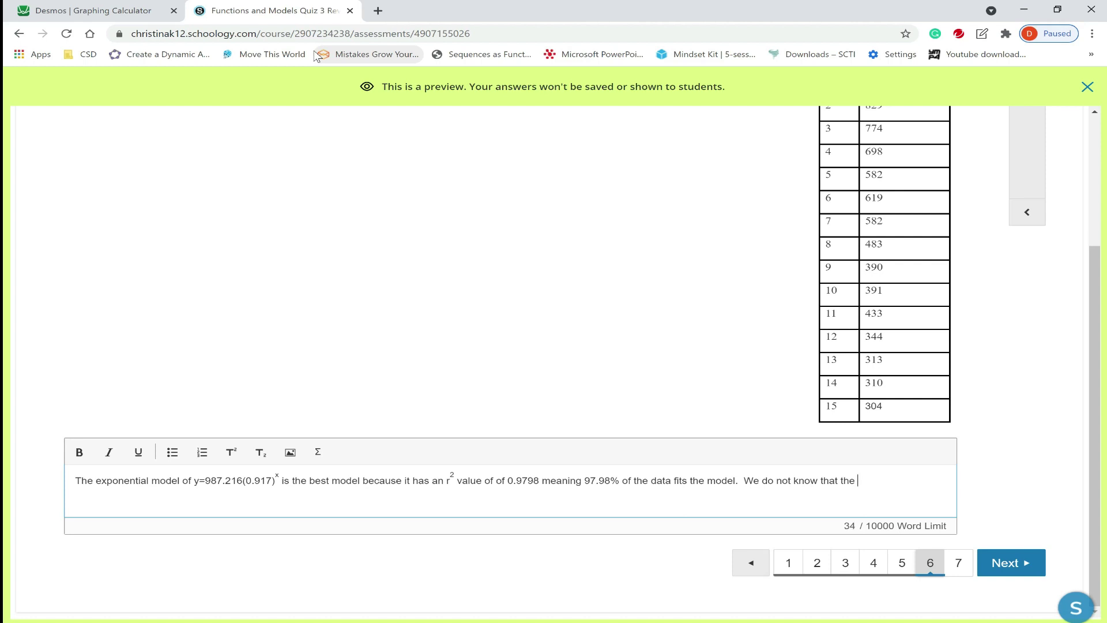
type("d")
type("population will cturn around i")
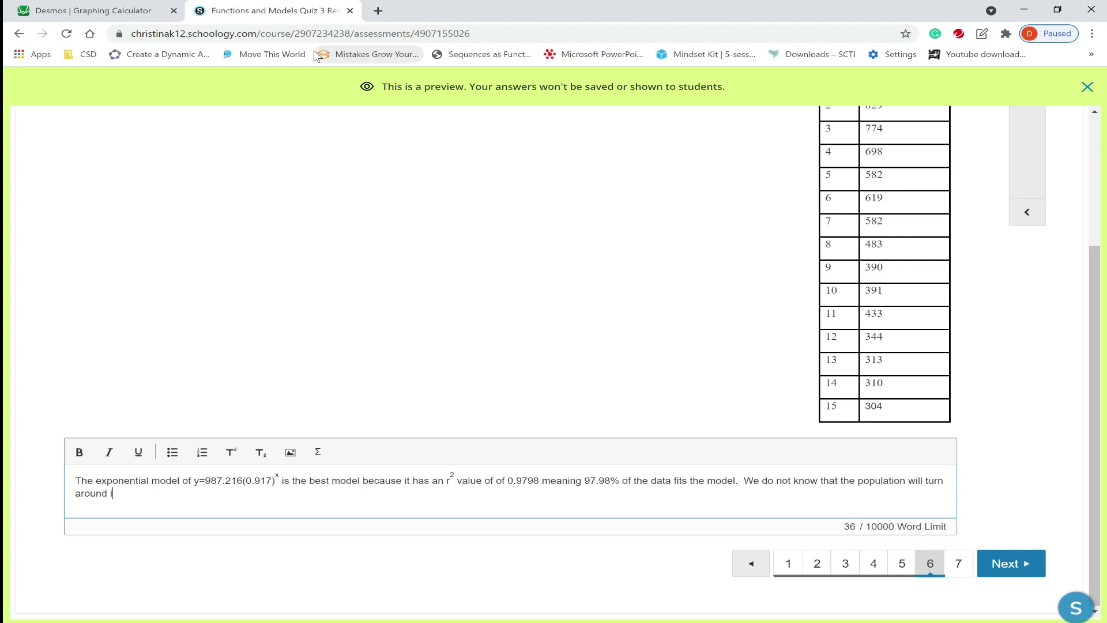
key("BackSpace")
type("and stari")
type(" in")
key("BackSpace")
type("creasing so the quard")
key("BackSpace")
key("BackSpace")
type("dratic model does not make sense.")
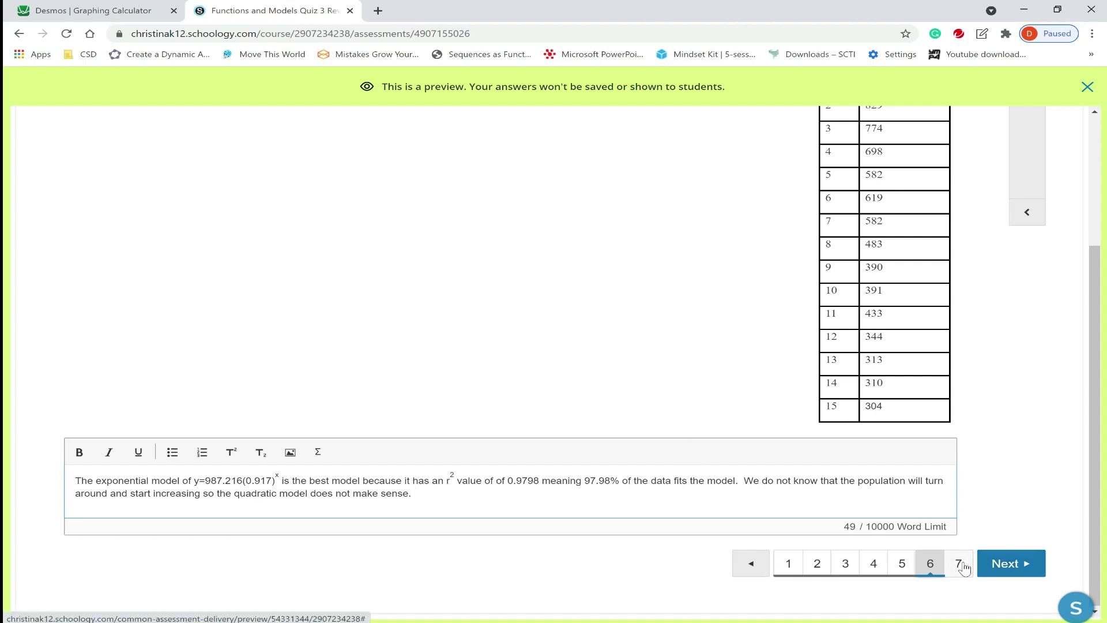
Step: Go to question 7 and evaluate 987.216(0.917)^20 in Desmos, giving 174.501
left_click(962, 566)
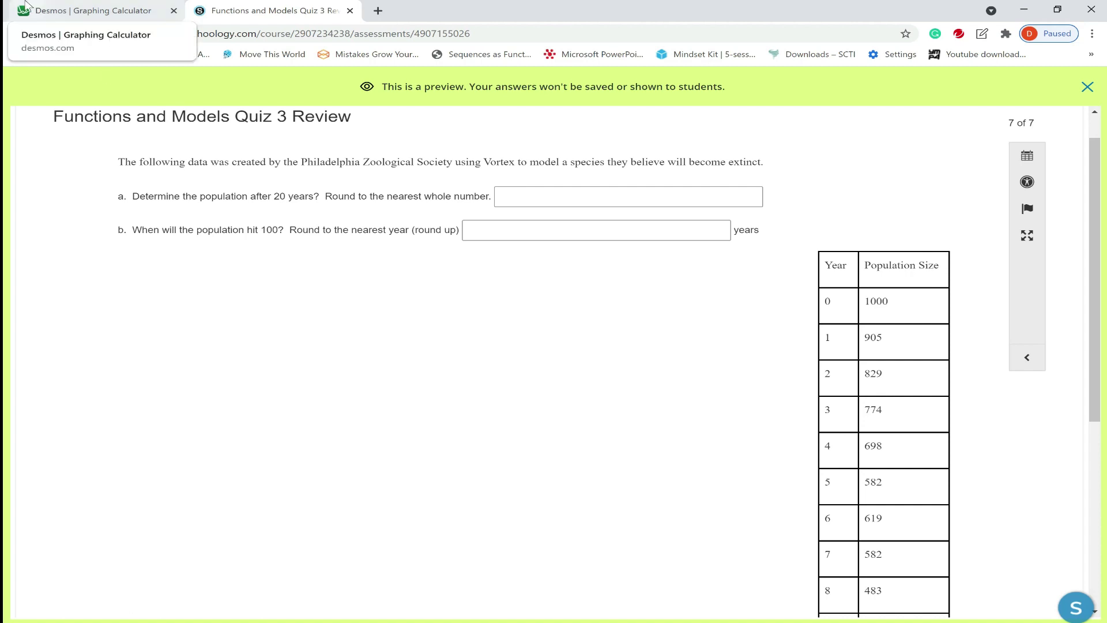
left_click(53, 8)
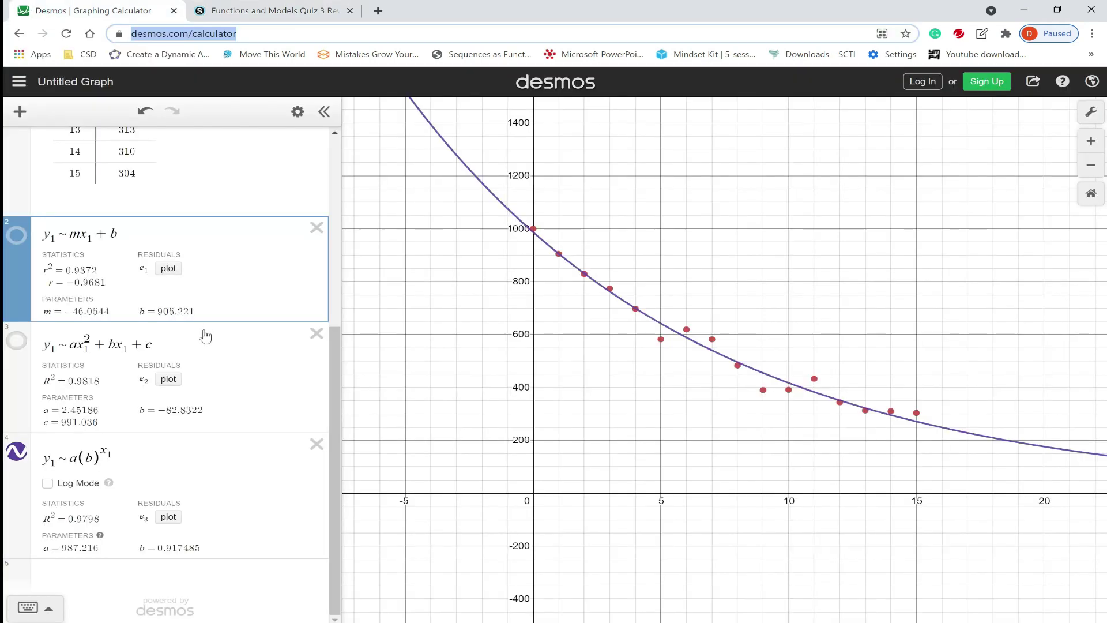
left_click(99, 584)
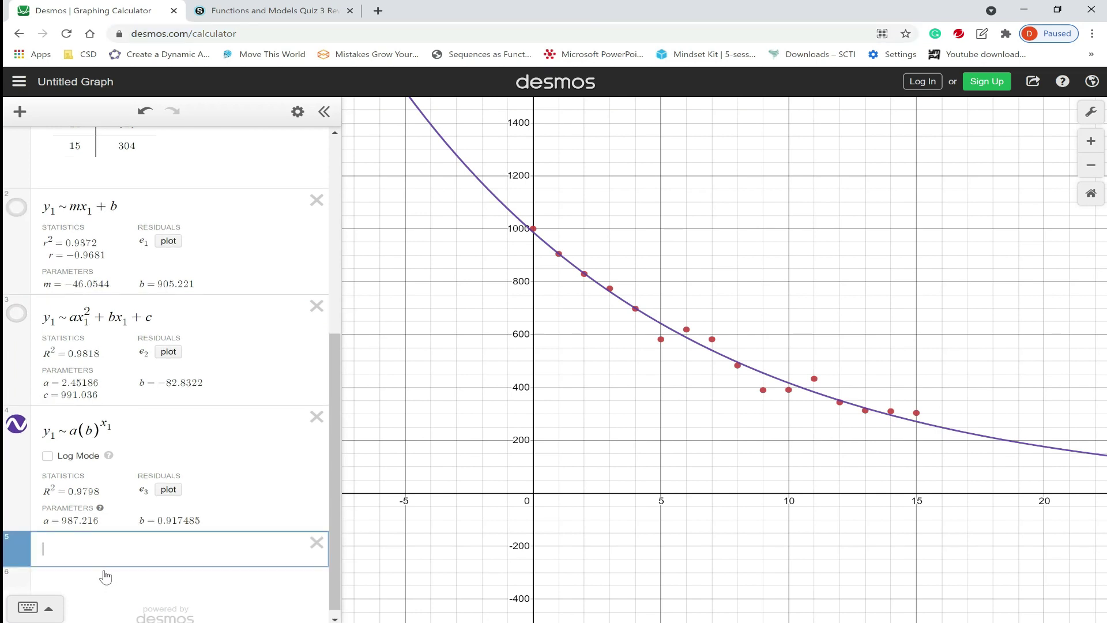
type("987.216(")
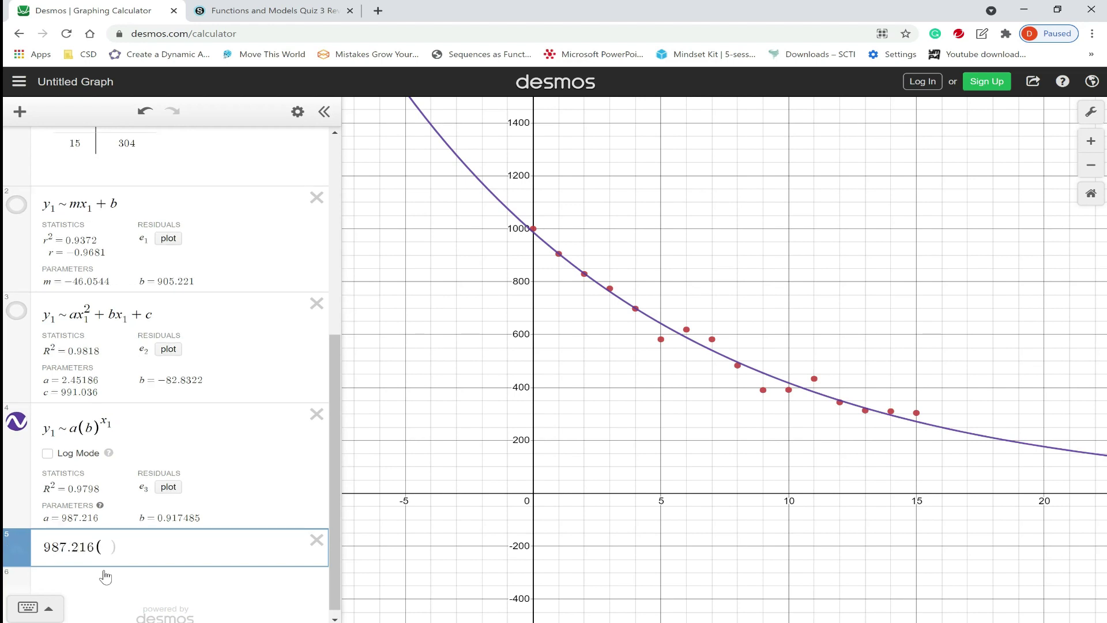
type("0.917)")
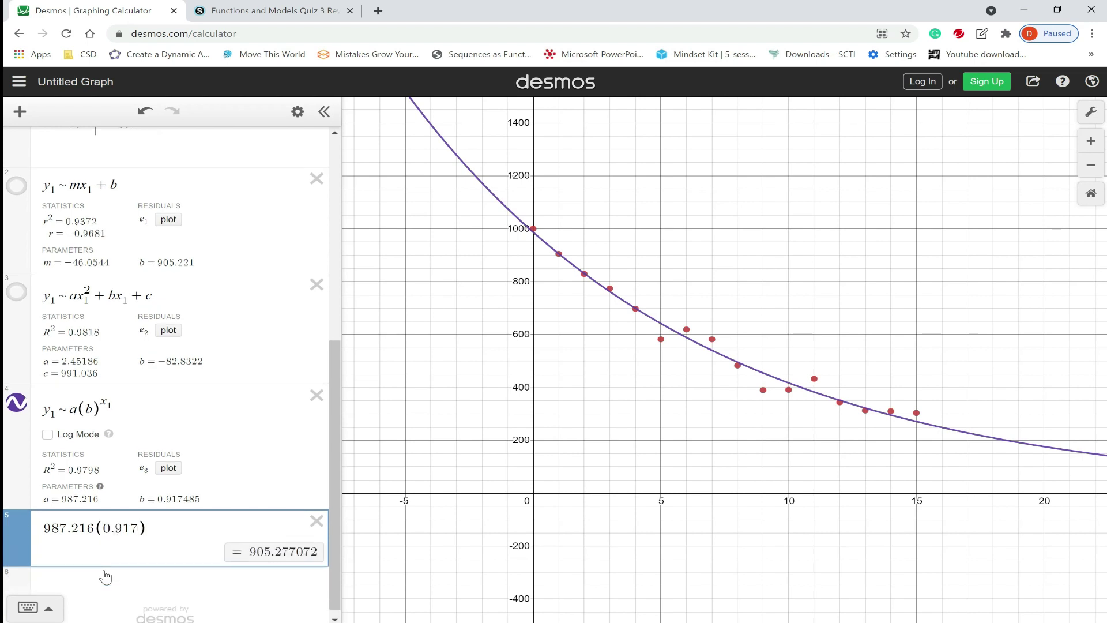
type("^20")
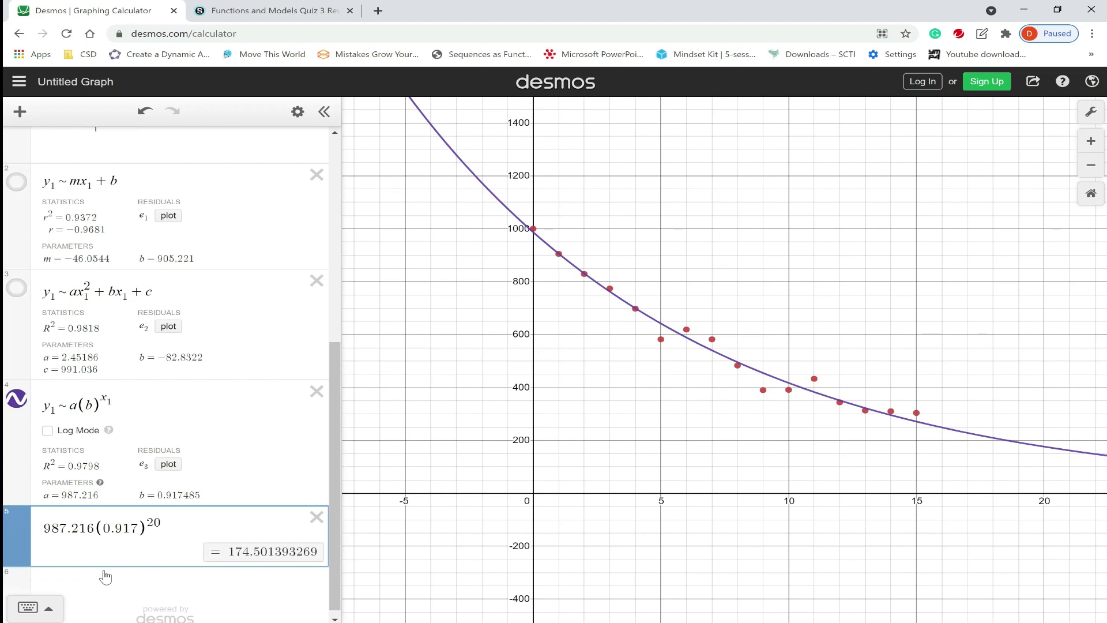
left_click_drag(261, 552, 228, 552)
Step: Copy 174.5 from Desmos into part a's answer and round it to 175
right_click(246, 550)
left_click(259, 558)
left_click(304, 9)
right_click(551, 192)
left_click(592, 290)
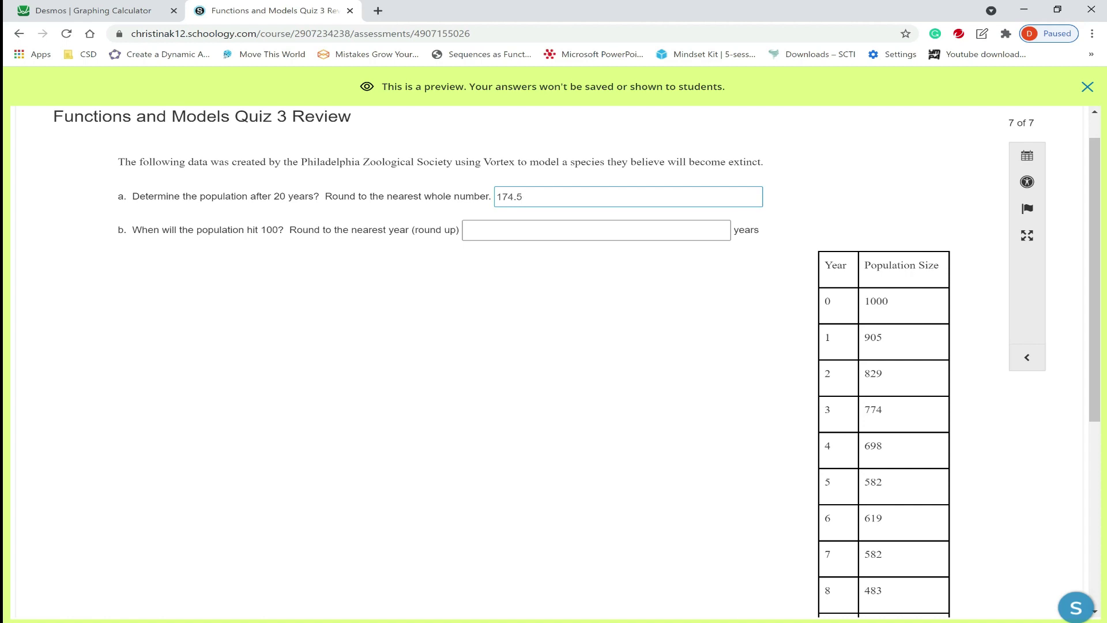
key("BackSpace")
type("5")
left_click(121, 14)
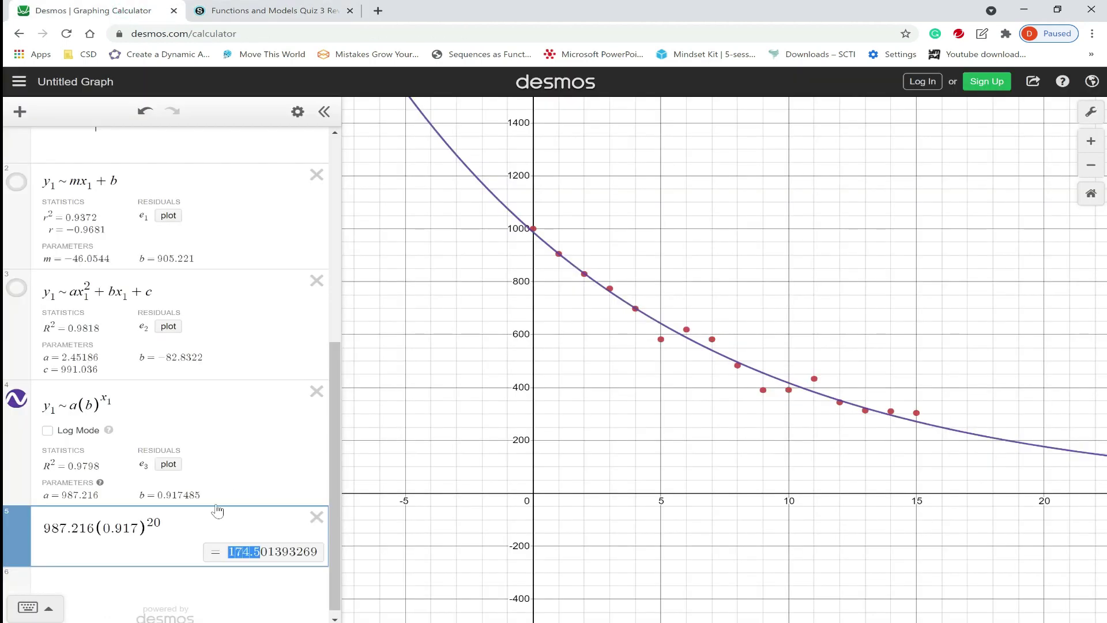
left_click(185, 527)
Step: Change the exponent to x, add y=100, and locate their intersection at (26.588, 100)
key("BackSpace")
key("BackSpace")
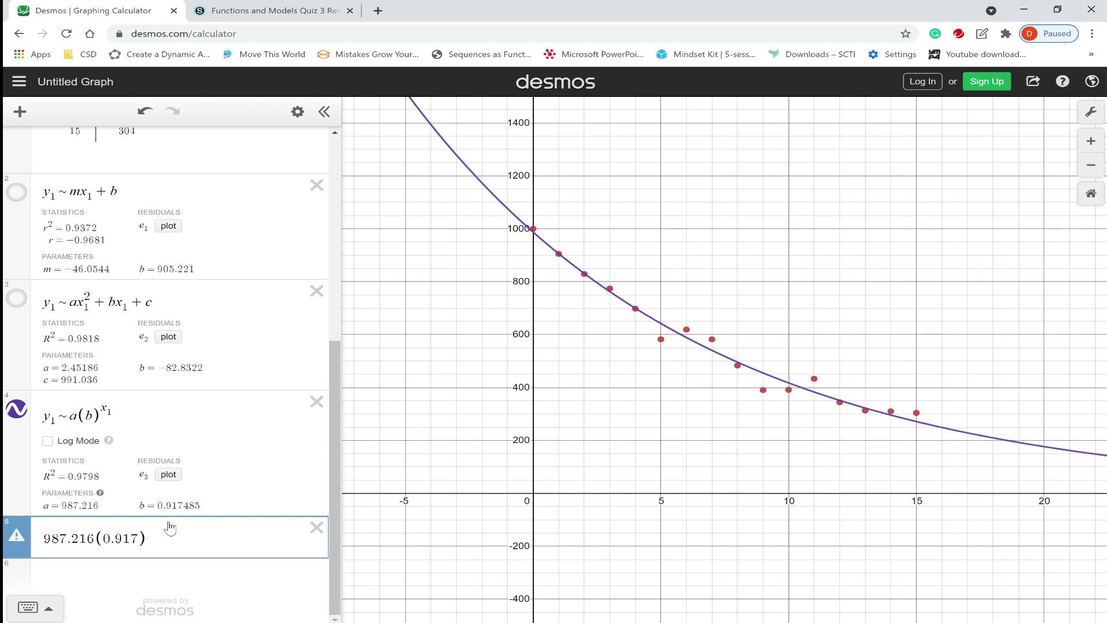
type("x")
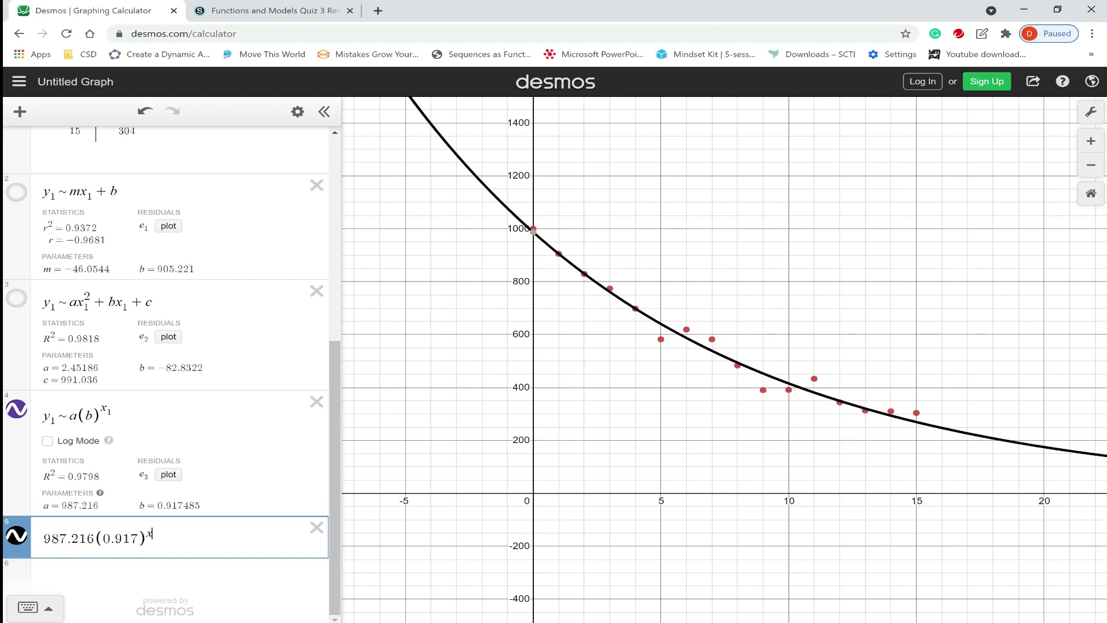
left_click(105, 572)
type("y=100")
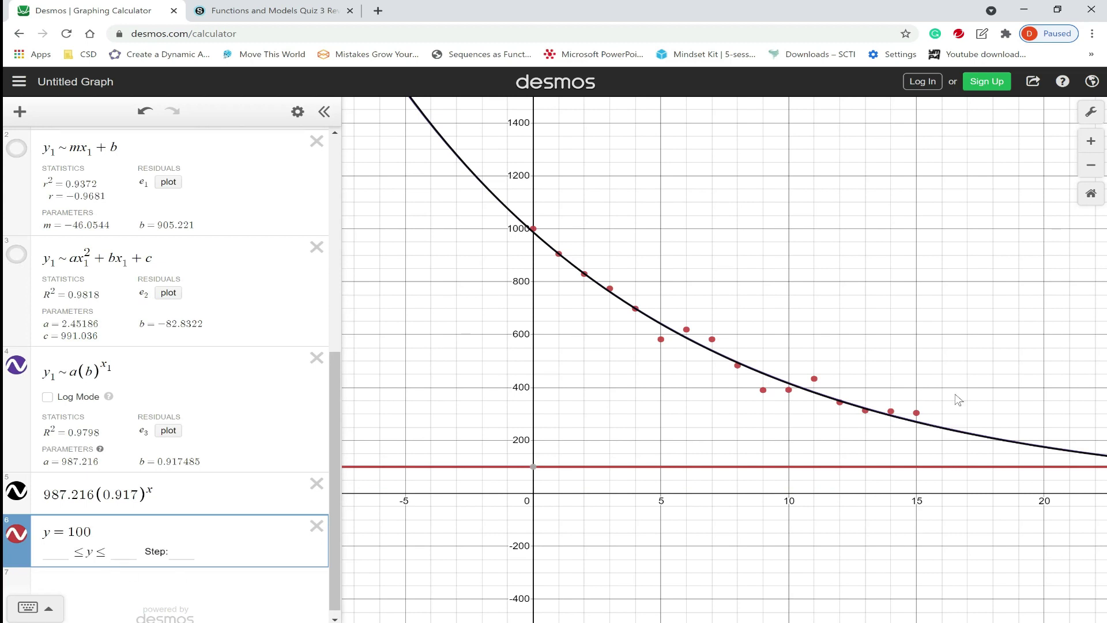
left_click(1091, 168)
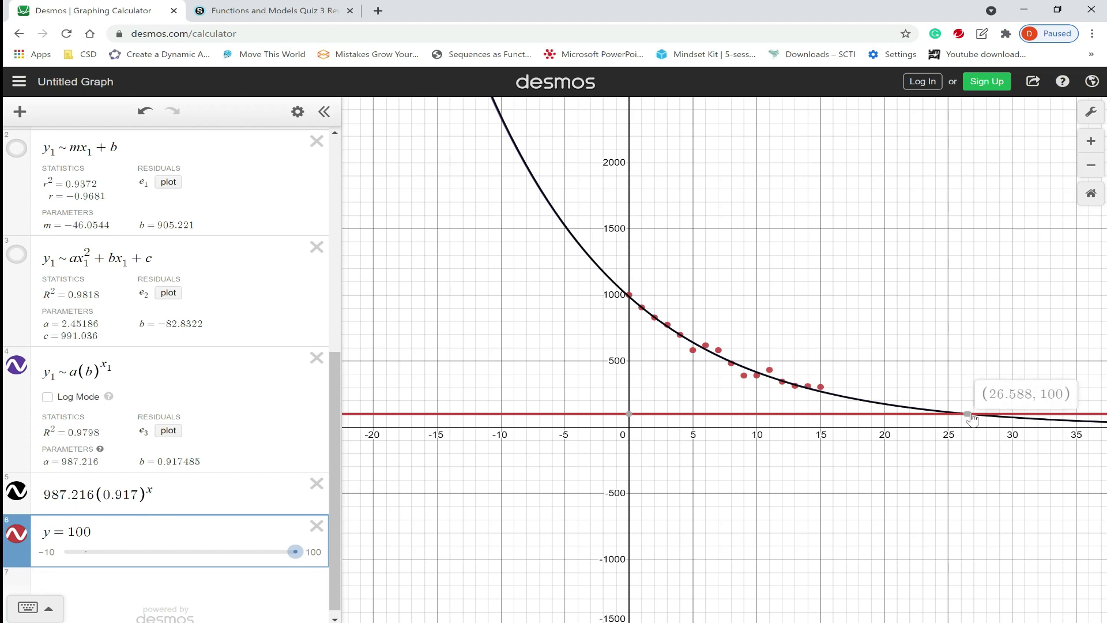
left_click(970, 414)
left_click_drag(1035, 400, 1003, 397)
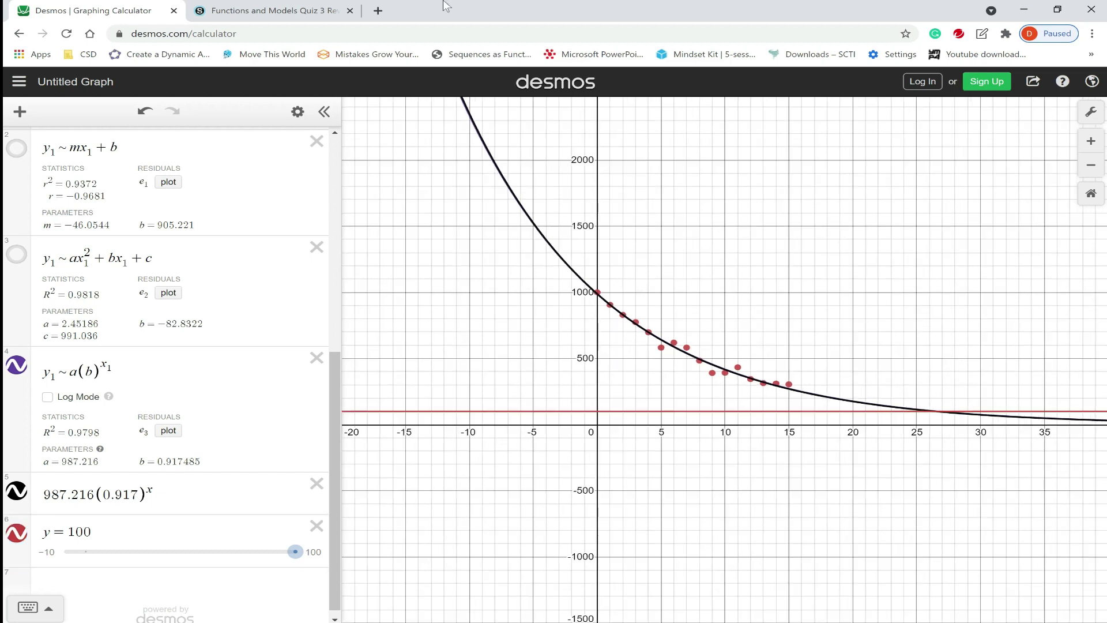
left_click(311, 10)
Step: Enter 27 as part b's answer and open the quiz Review page for questions 1–7
left_click(527, 231)
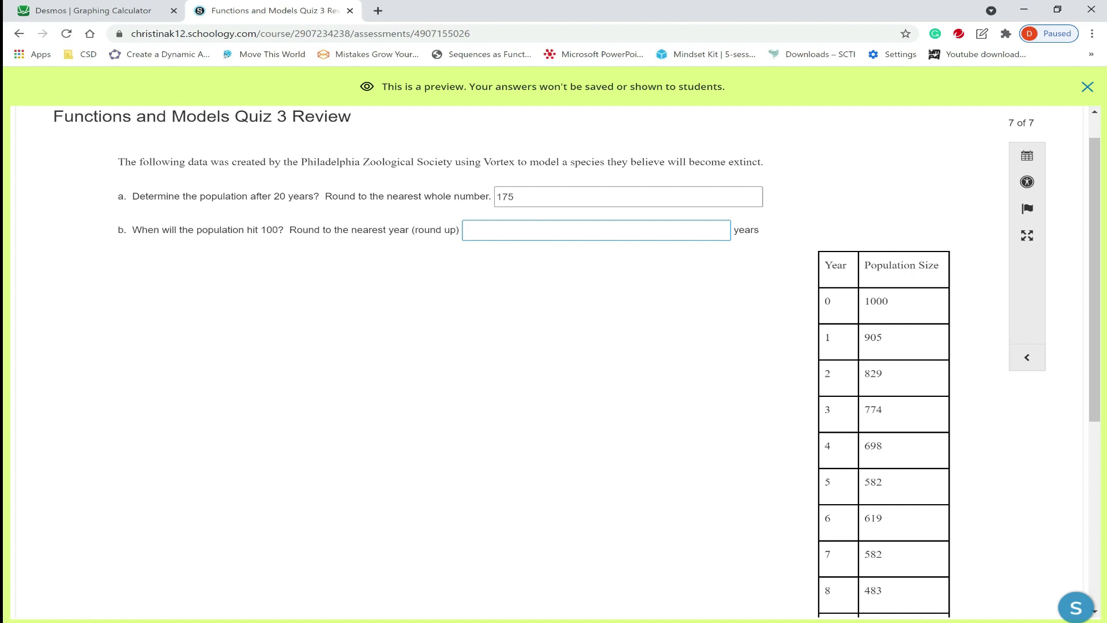
type("27")
scroll(692, 404, "down", 6)
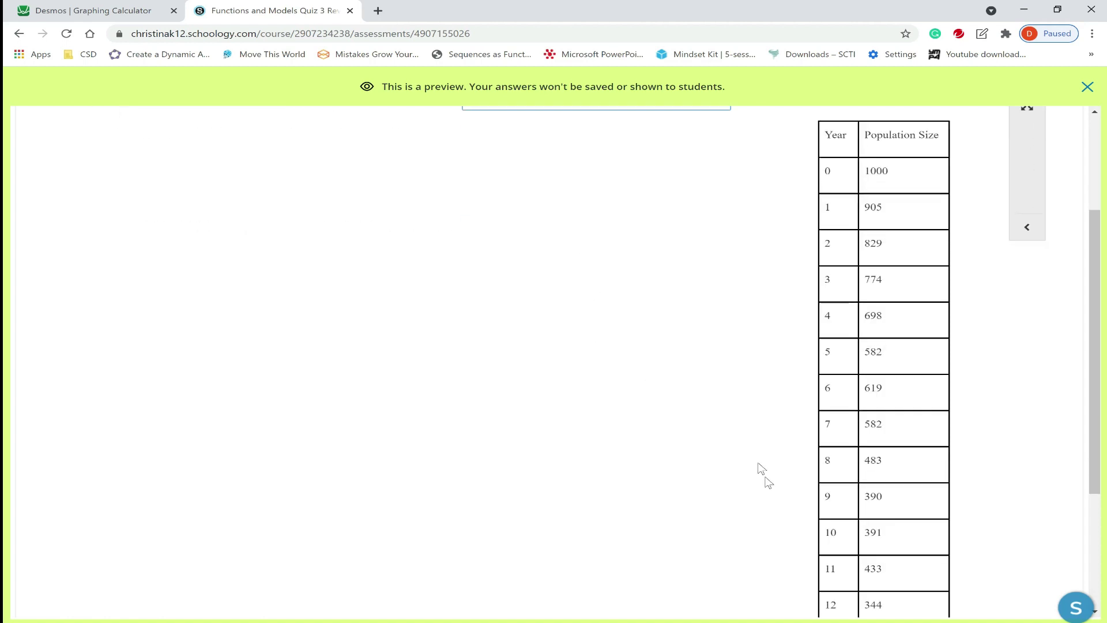
left_click(1011, 571)
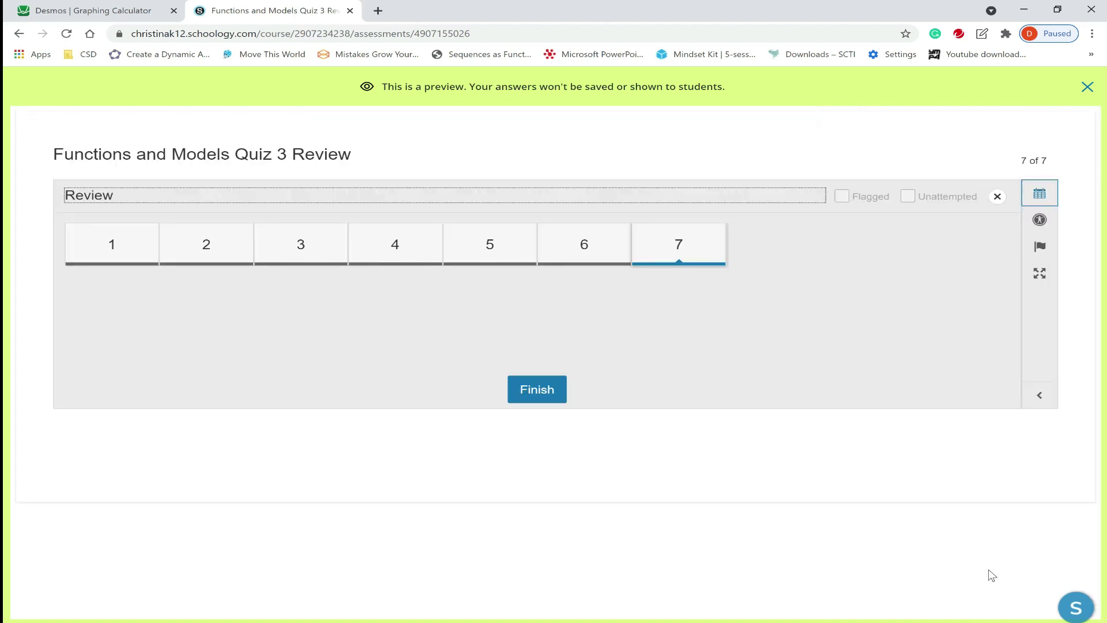